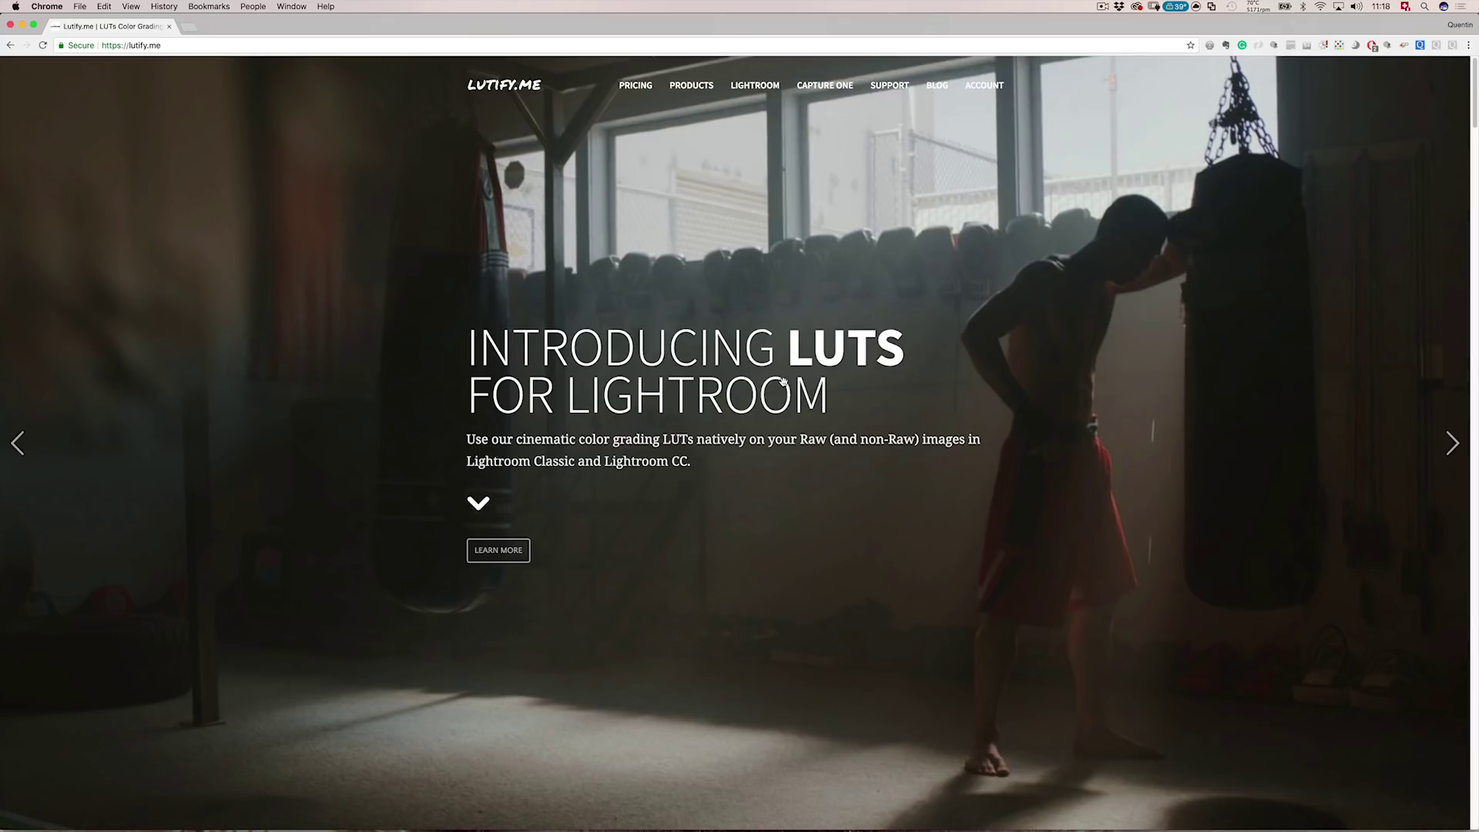
# Look over the Lutify.me home page and its introduction to the 3D LUT color grading packages.
pyautogui.click(589, 43)
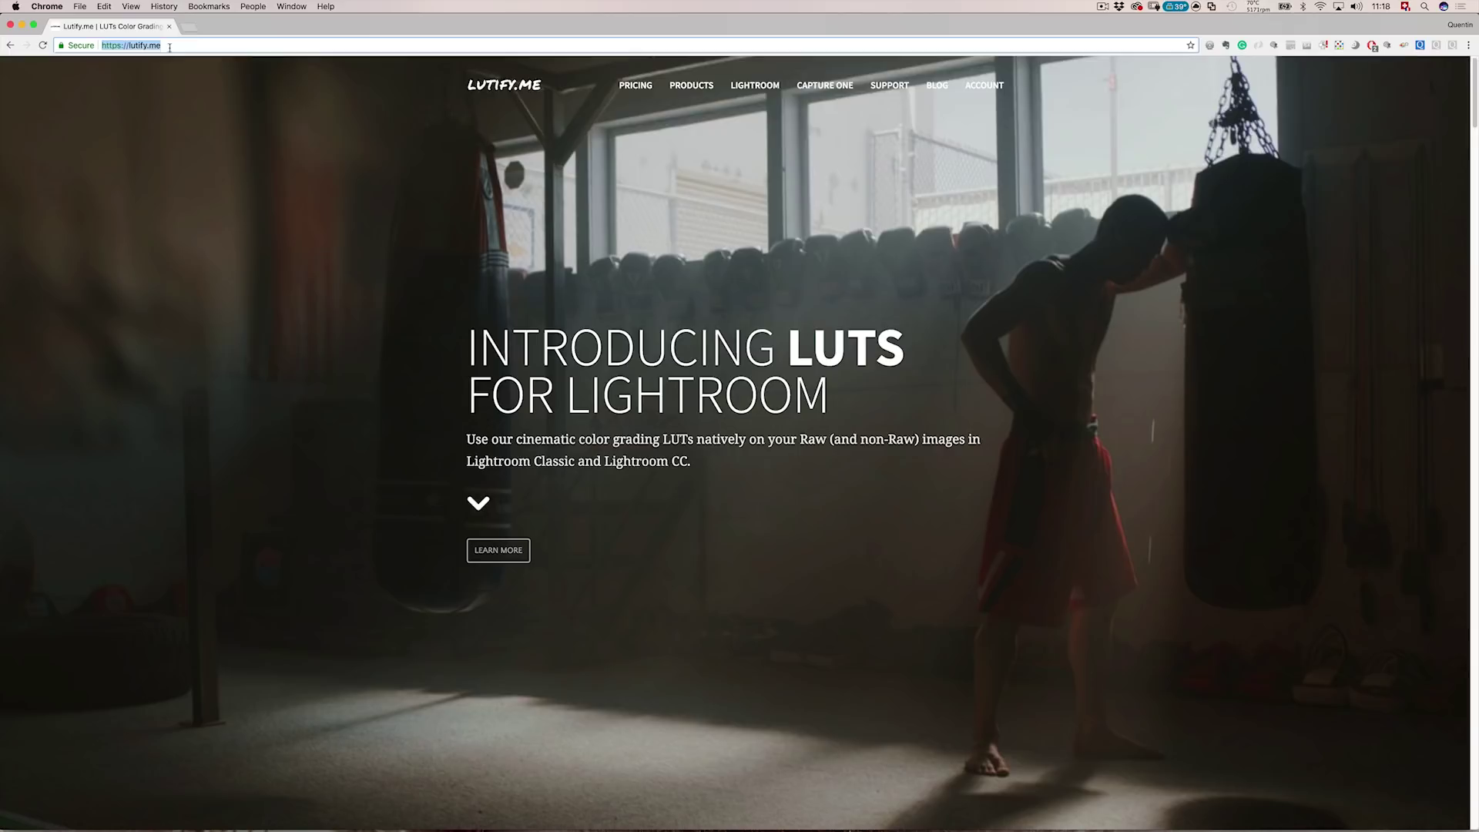
pyautogui.click(345, 208)
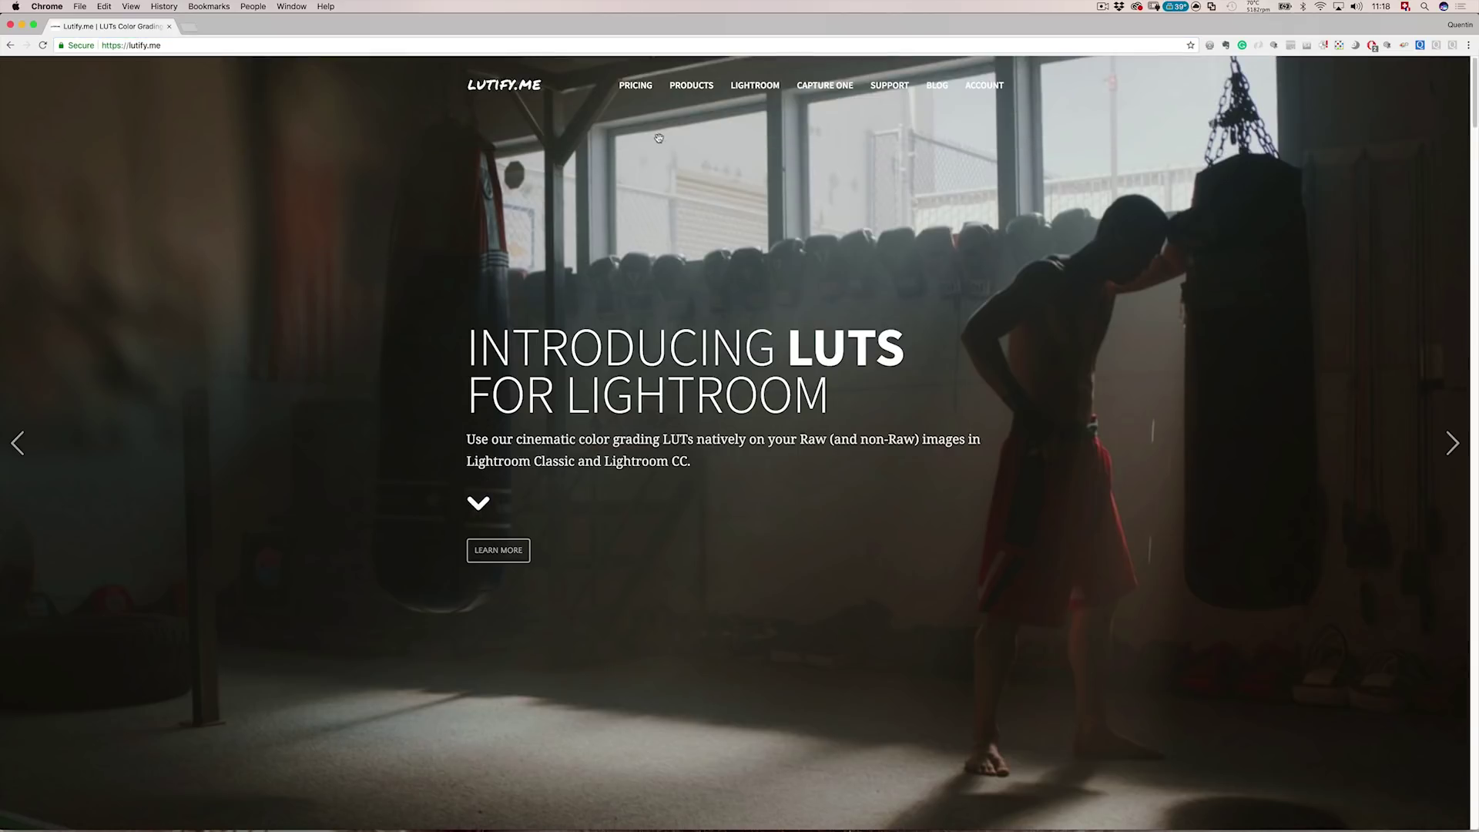
pyautogui.scroll(-8, 644, 369)
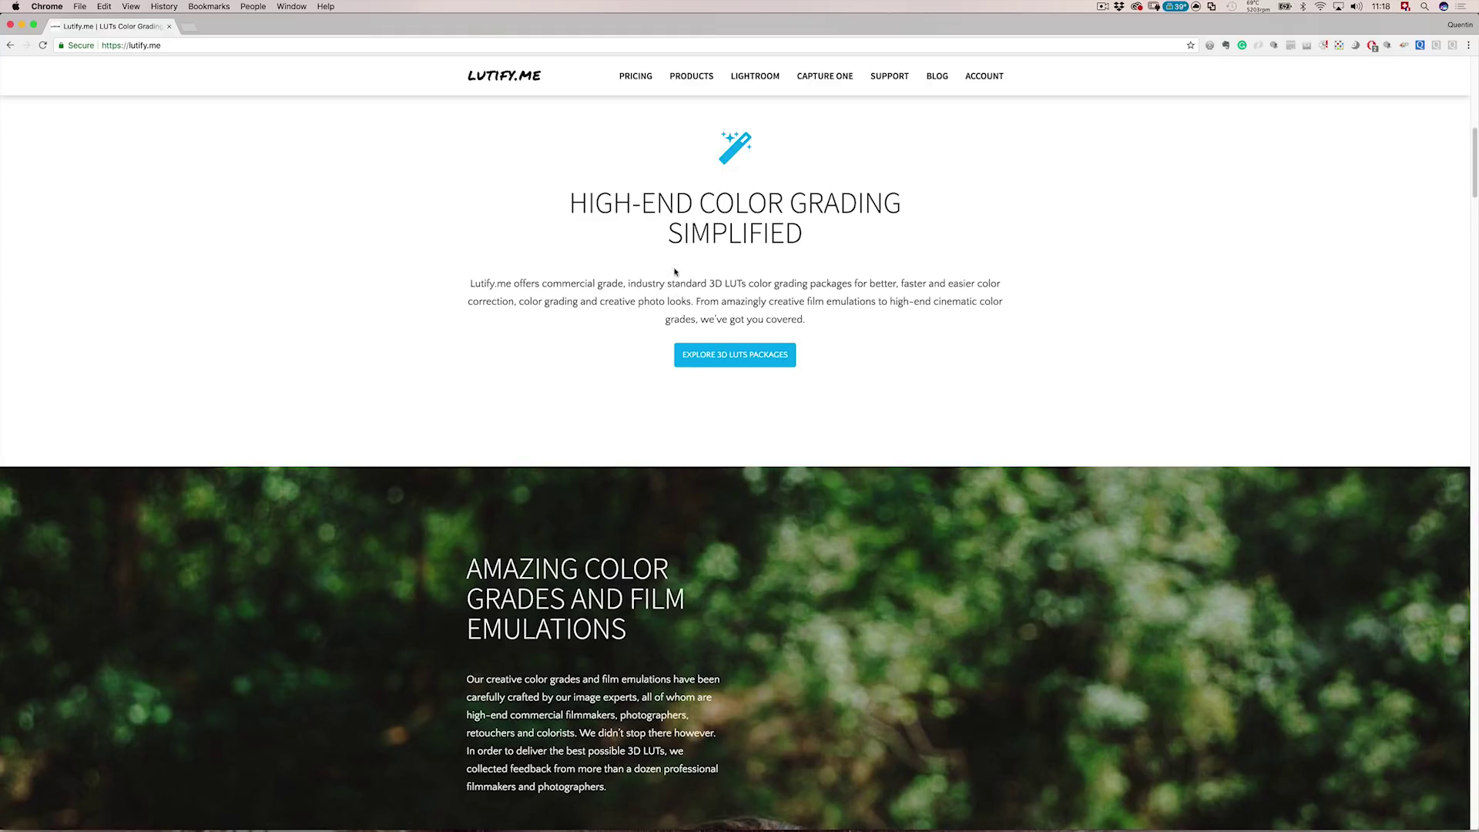
# Open the Lutify.me products page and examine the Professional 3D LUTs Package description.
pyautogui.click(684, 79)
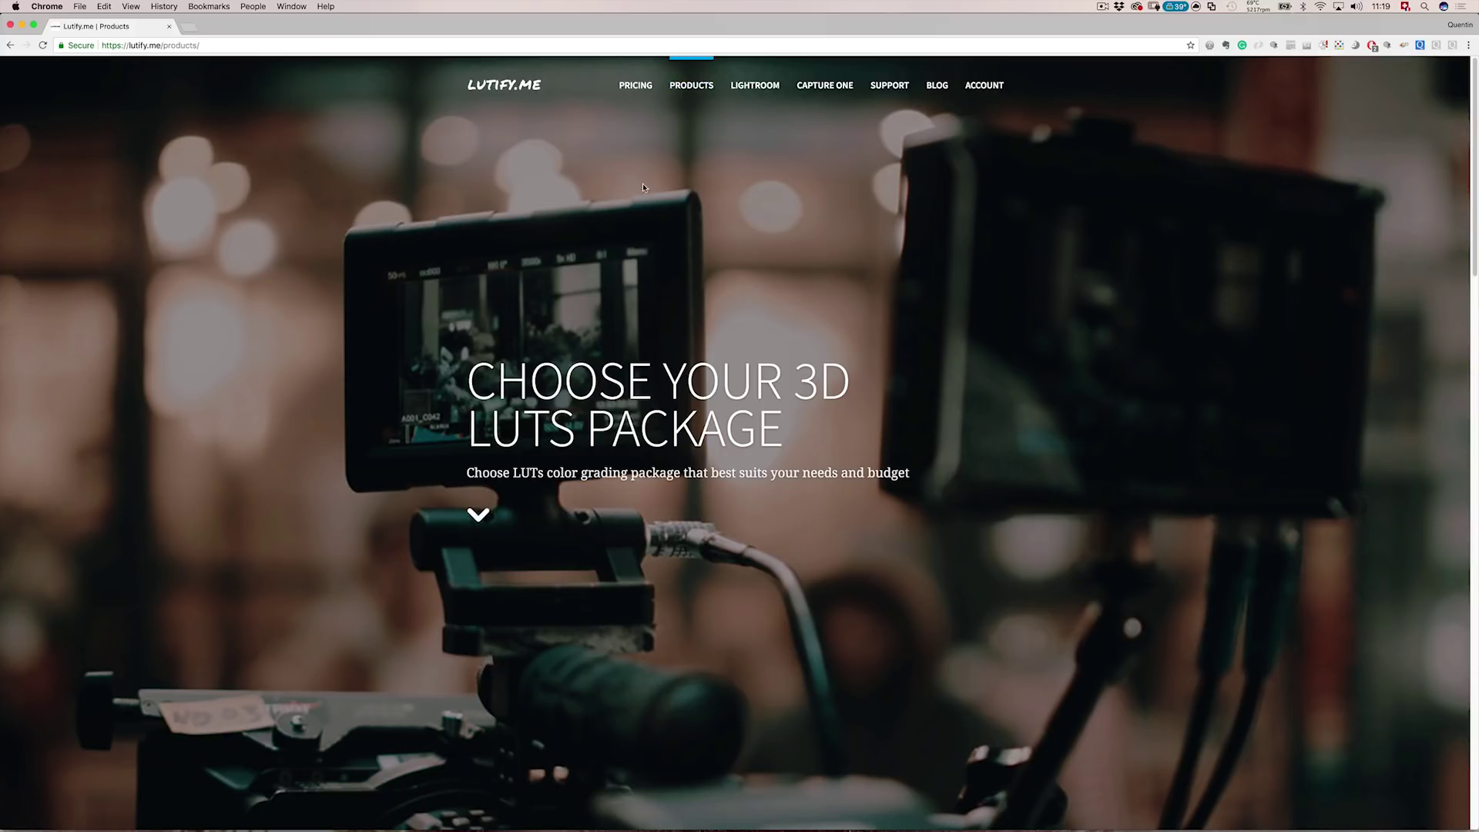
pyautogui.scroll(-3, 653, 213)
pyautogui.scroll(-5, 653, 213)
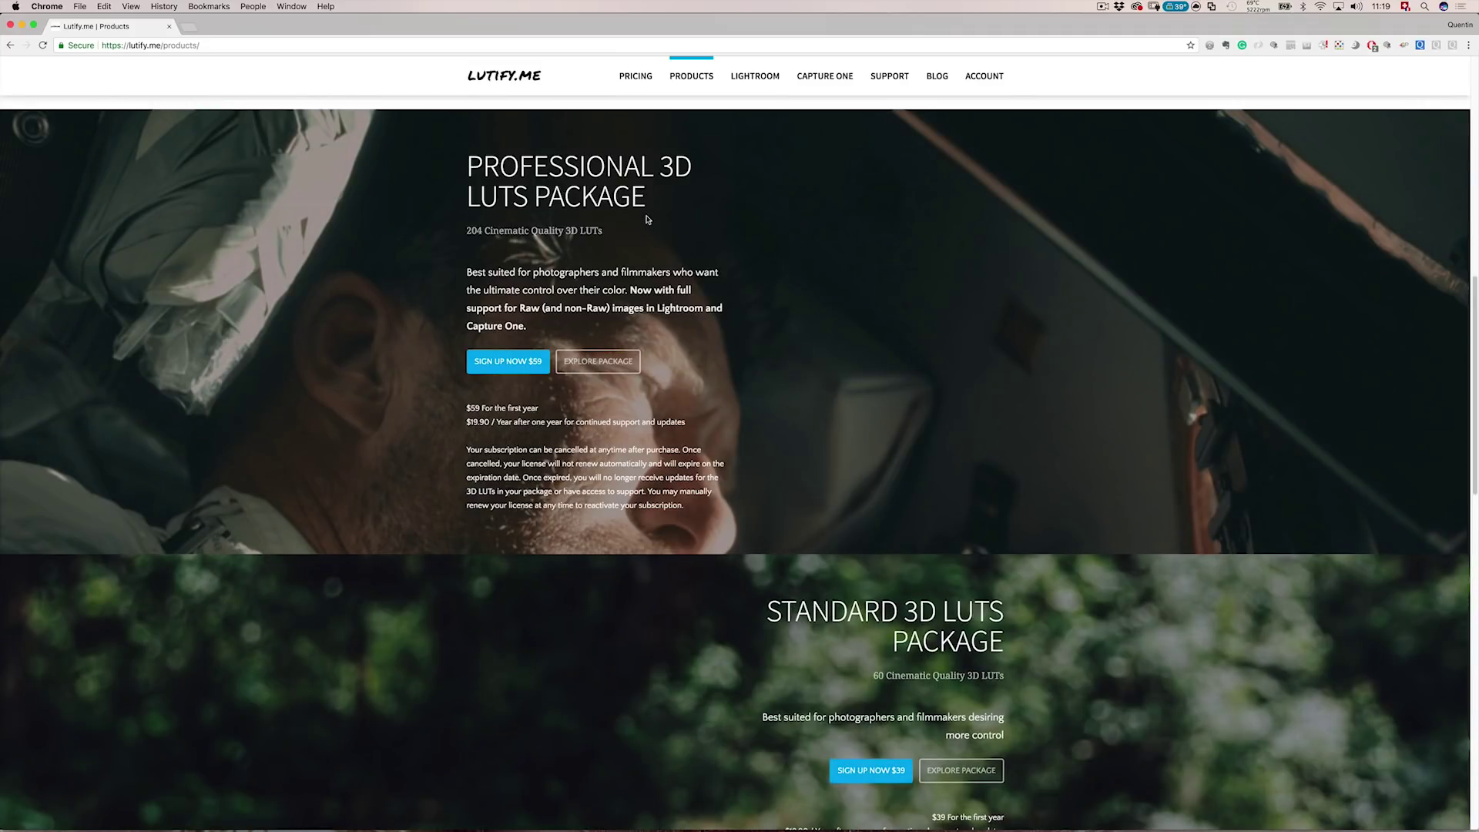
pyautogui.scroll(-1, 638, 220)
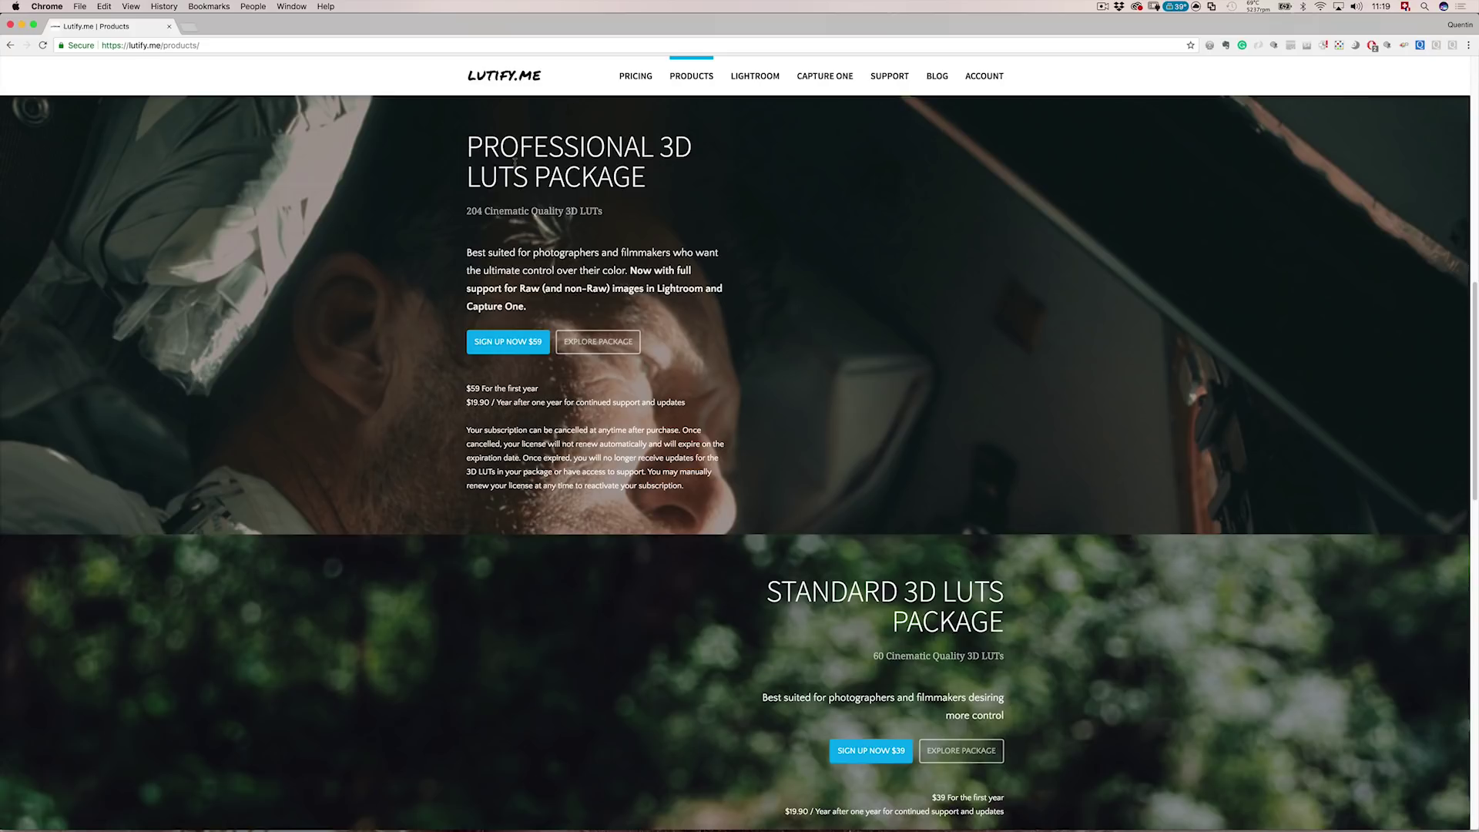
pyautogui.moveTo(703, 148); pyautogui.dragTo(598, 183)
pyautogui.moveTo(471, 211); pyautogui.dragTo(563, 212)
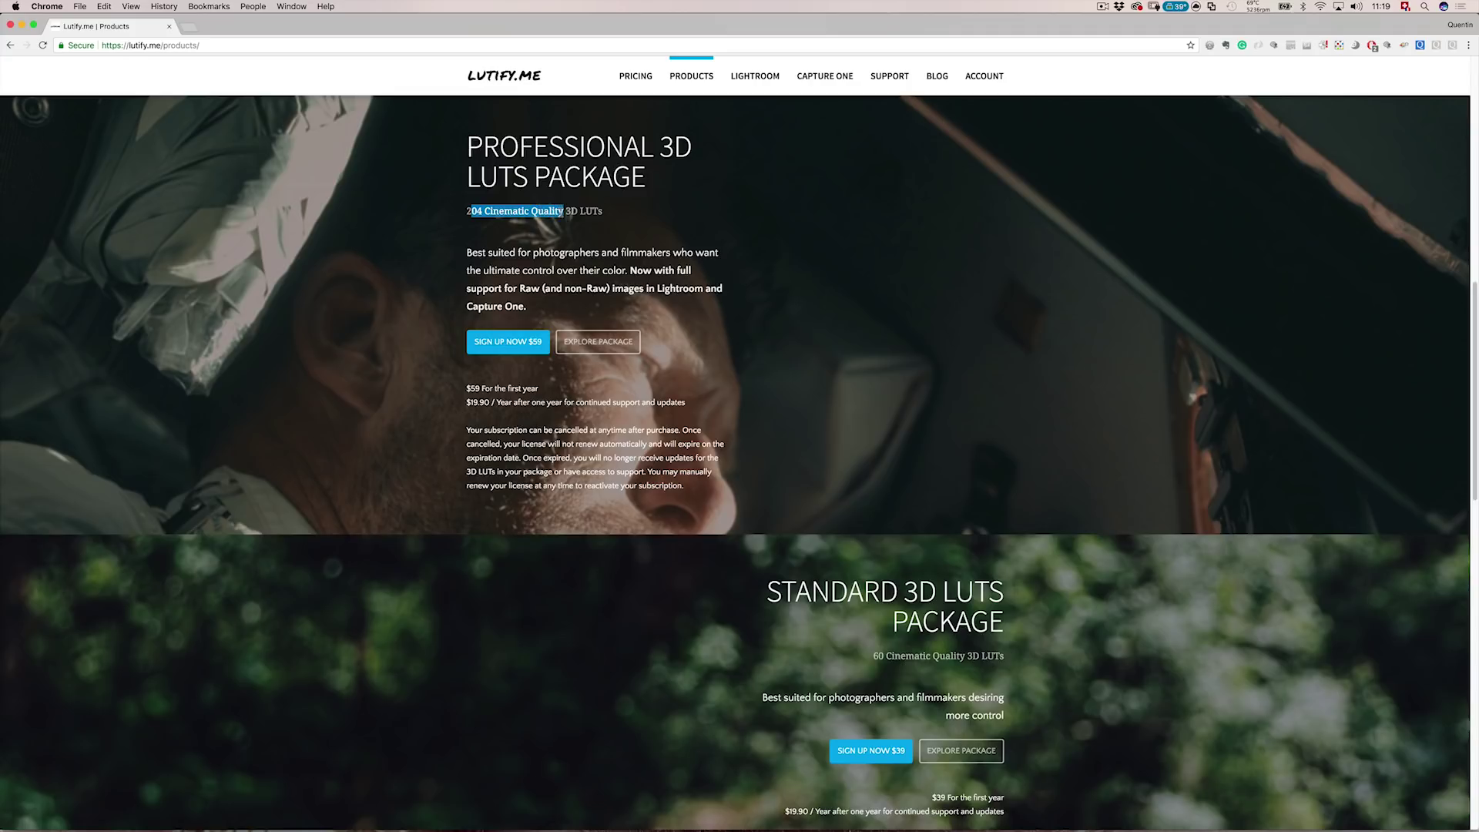
pyautogui.click(568, 224)
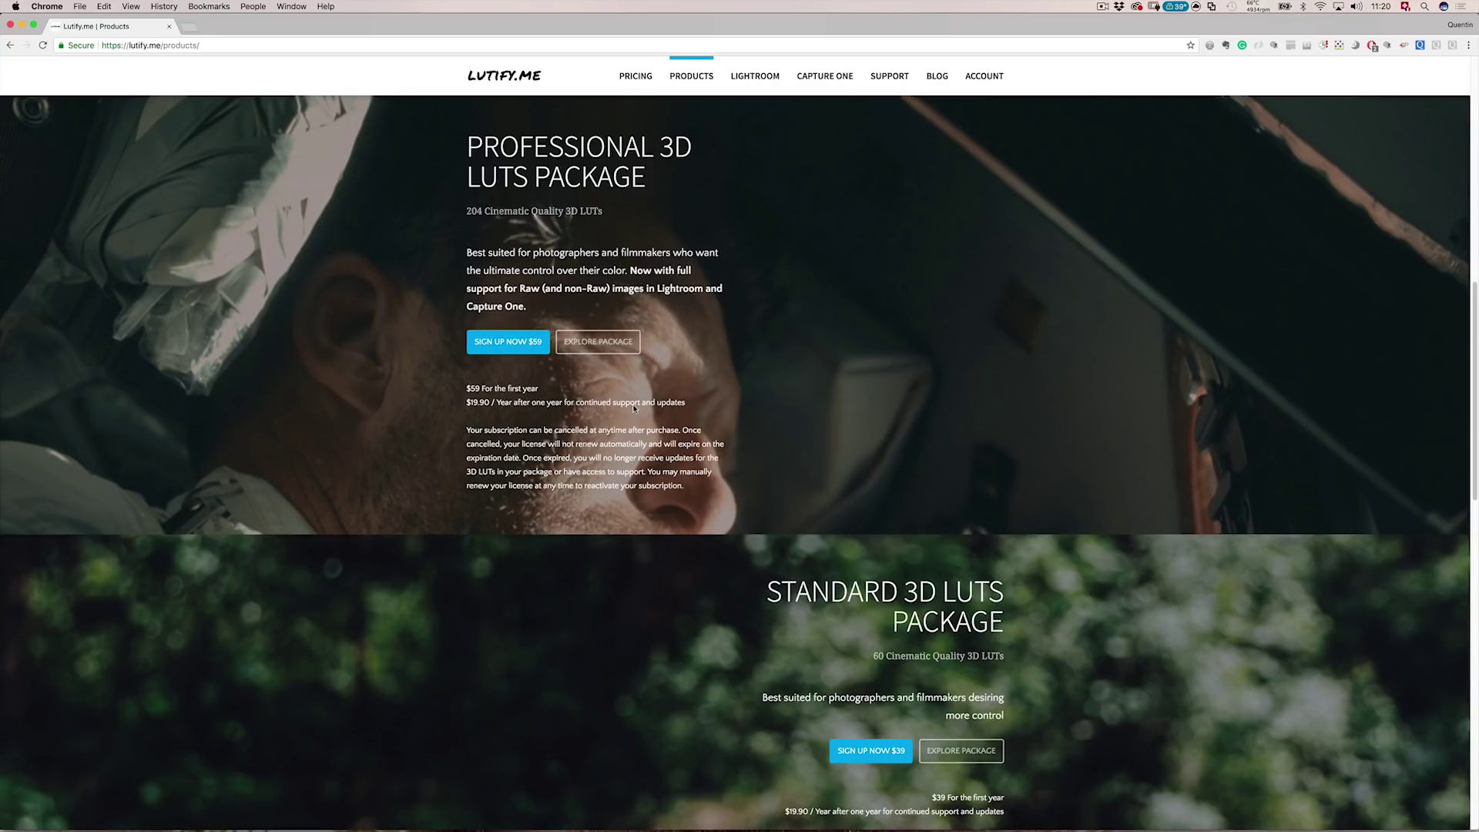
# Compare the Standard and Basic 3D LUTs packages with the Professional one on the products page.
pyautogui.scroll(-3, 892, 517)
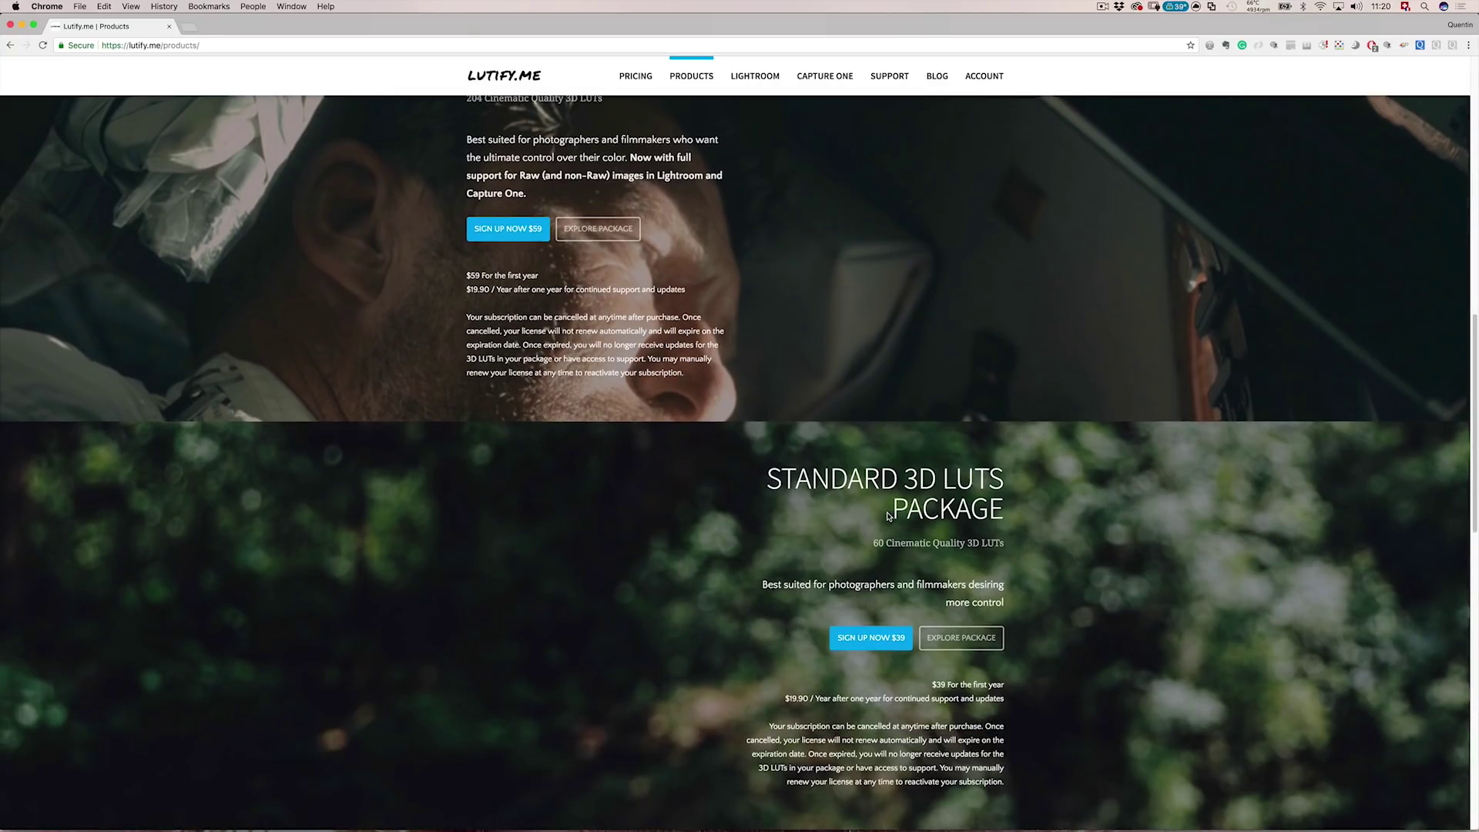
pyautogui.scroll(-2, 951, 525)
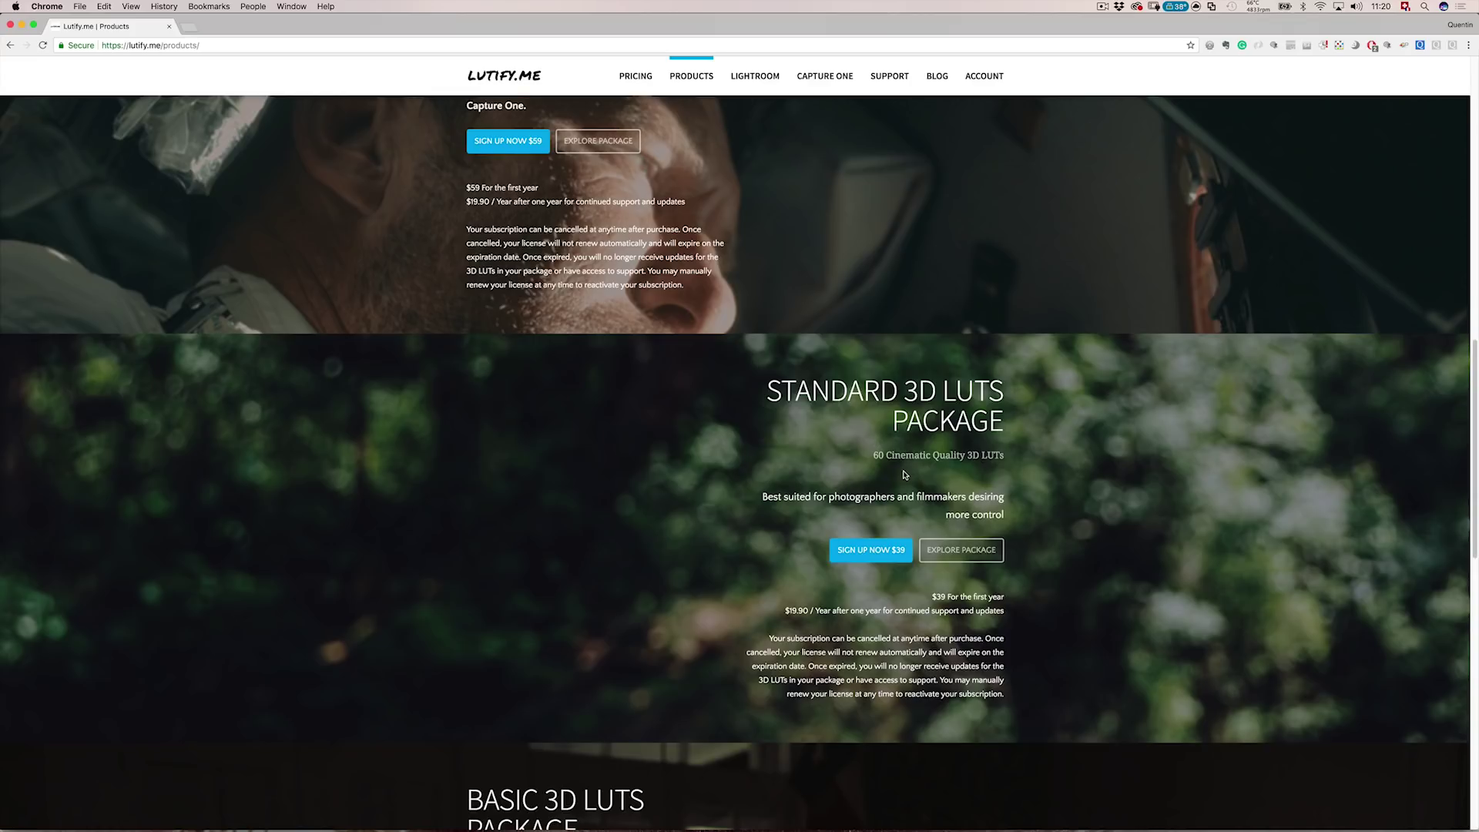
pyautogui.scroll(-1, 741, 501)
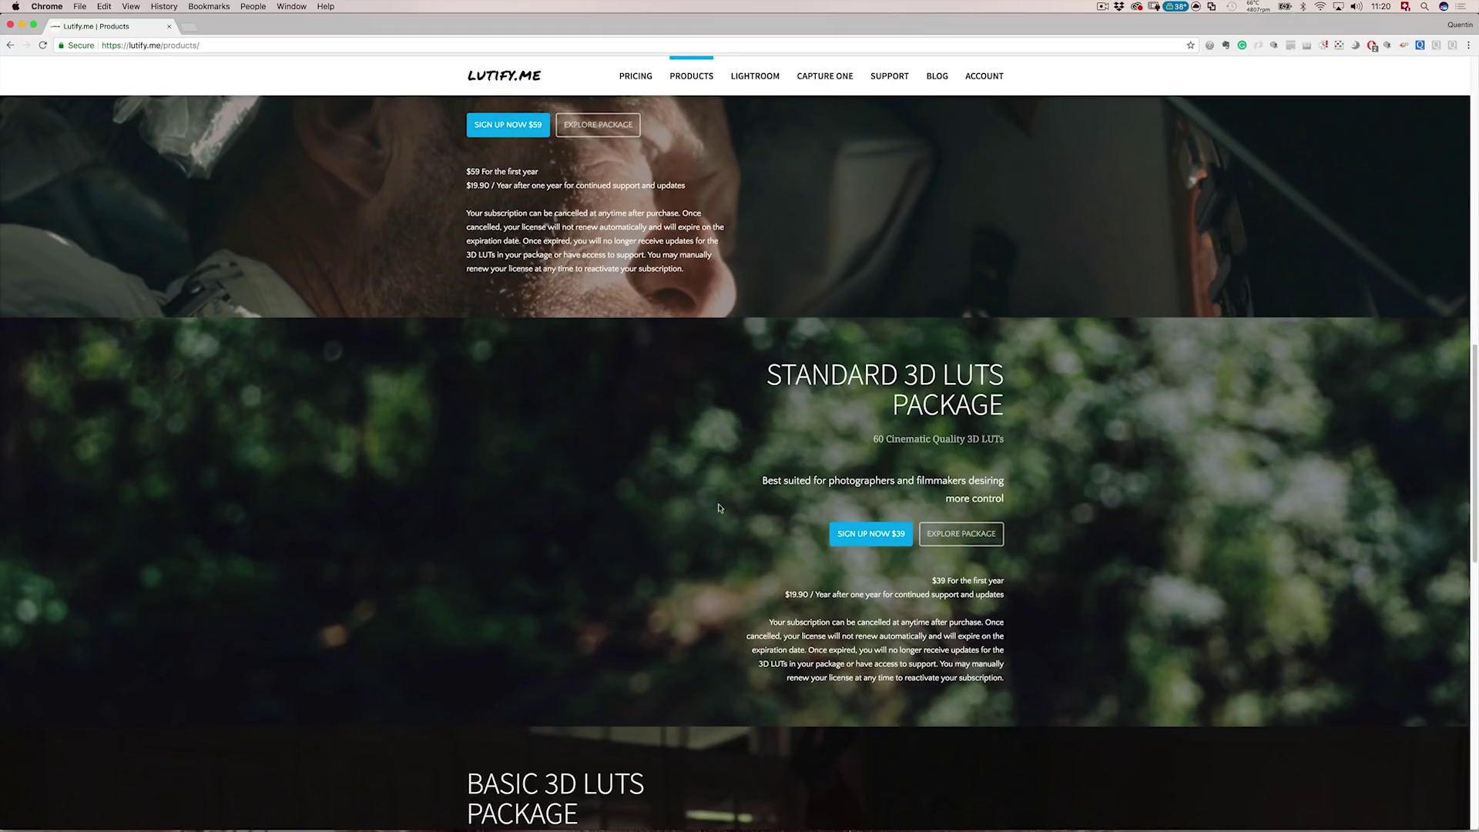
pyautogui.scroll(-5, 719, 507)
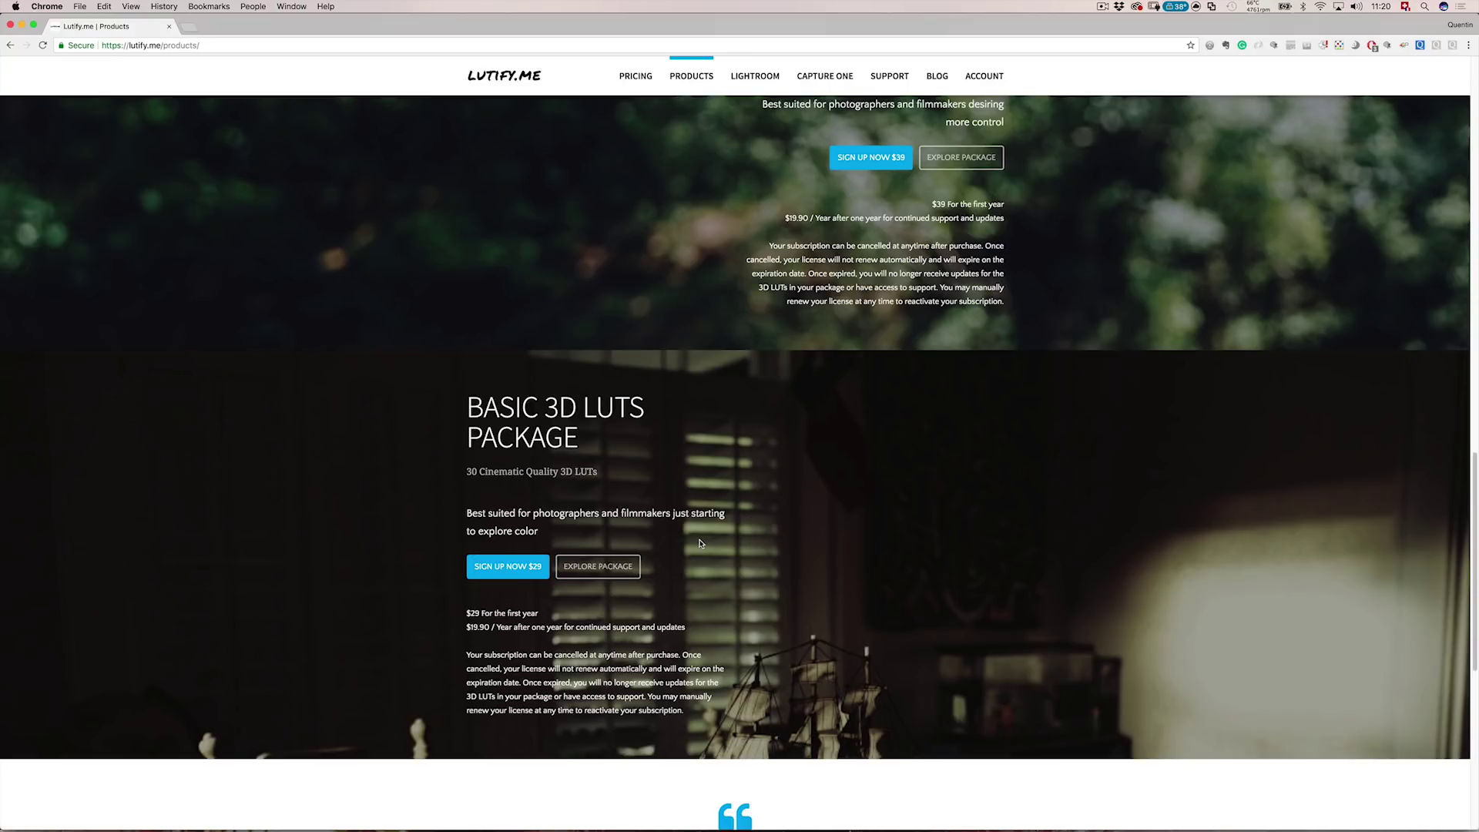
pyautogui.scroll(1, 744, 482)
pyautogui.scroll(3, 861, 202)
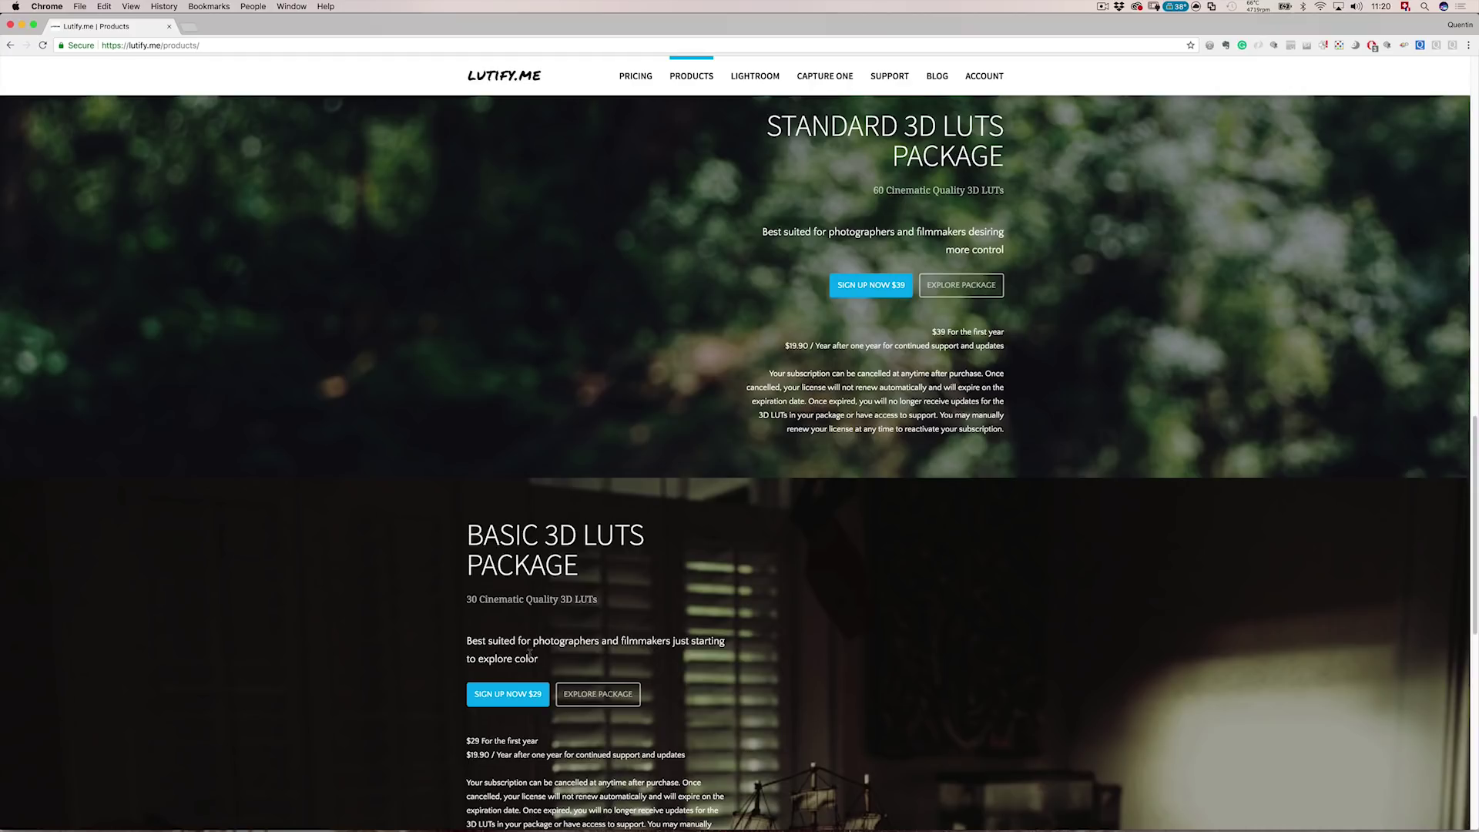
pyautogui.scroll(-2, 496, 597)
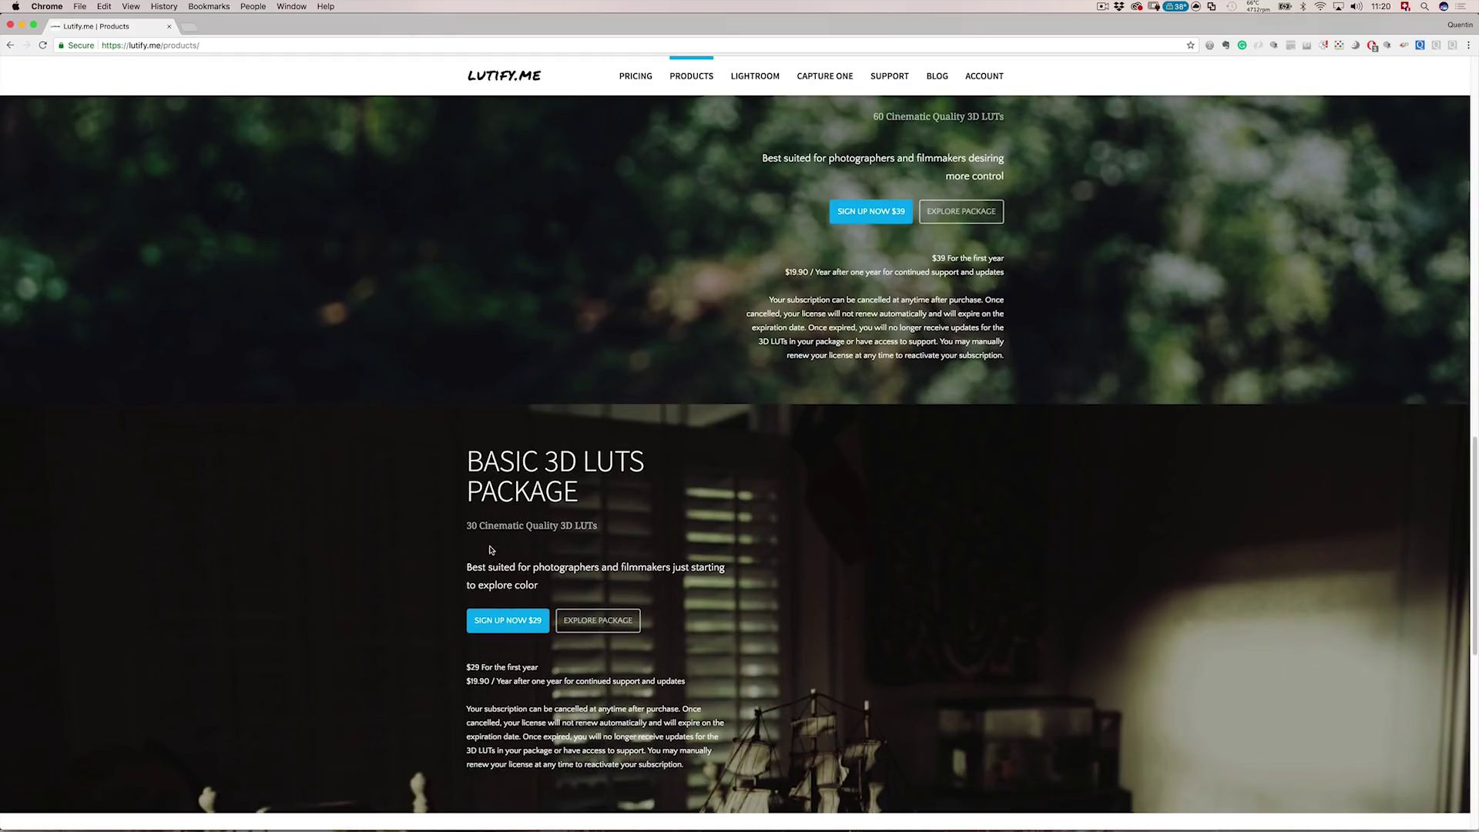
pyautogui.scroll(-1, 532, 544)
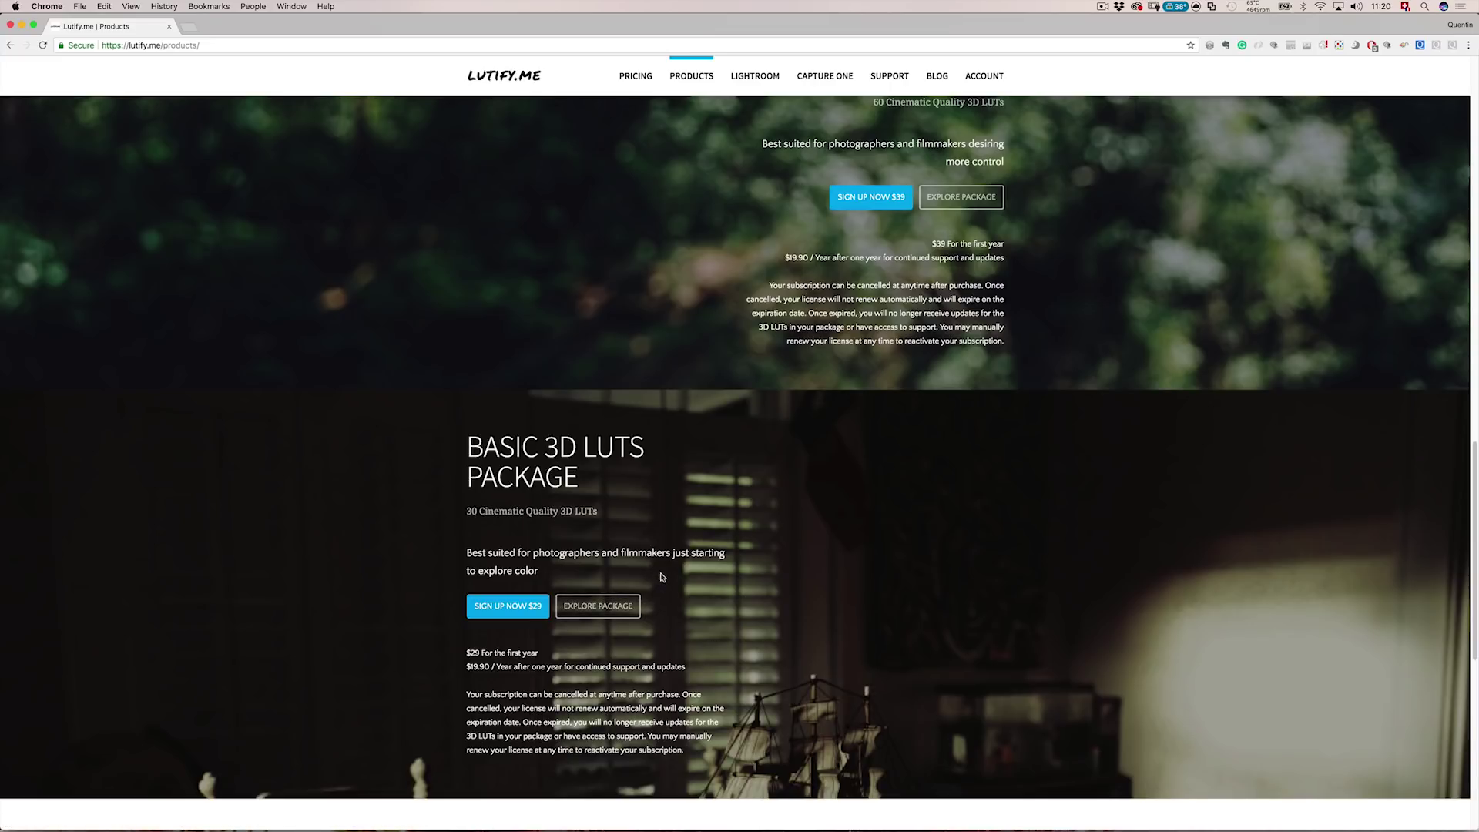
pyautogui.scroll(10, 661, 576)
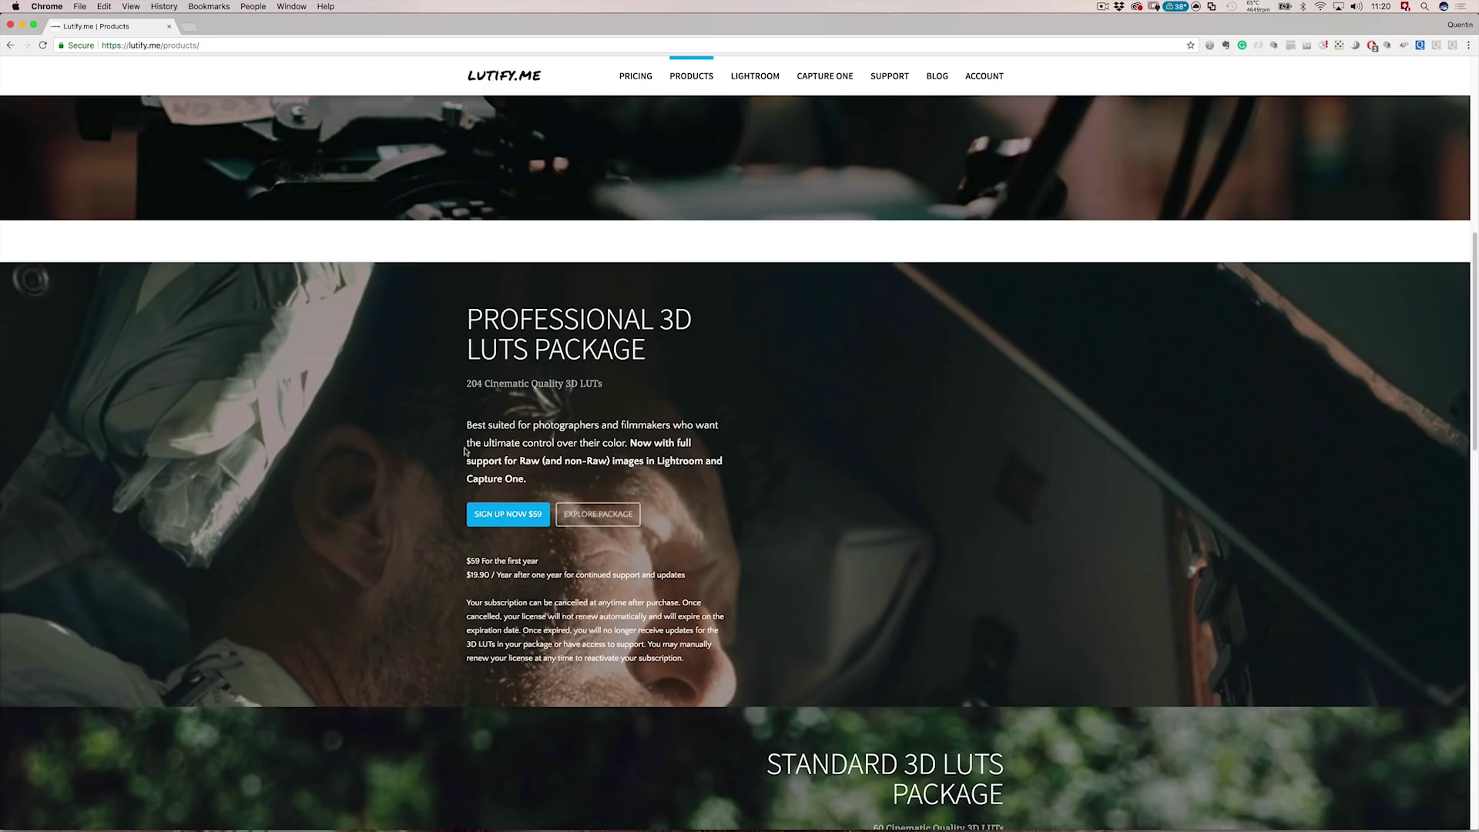
pyautogui.scroll(-13, 570, 462)
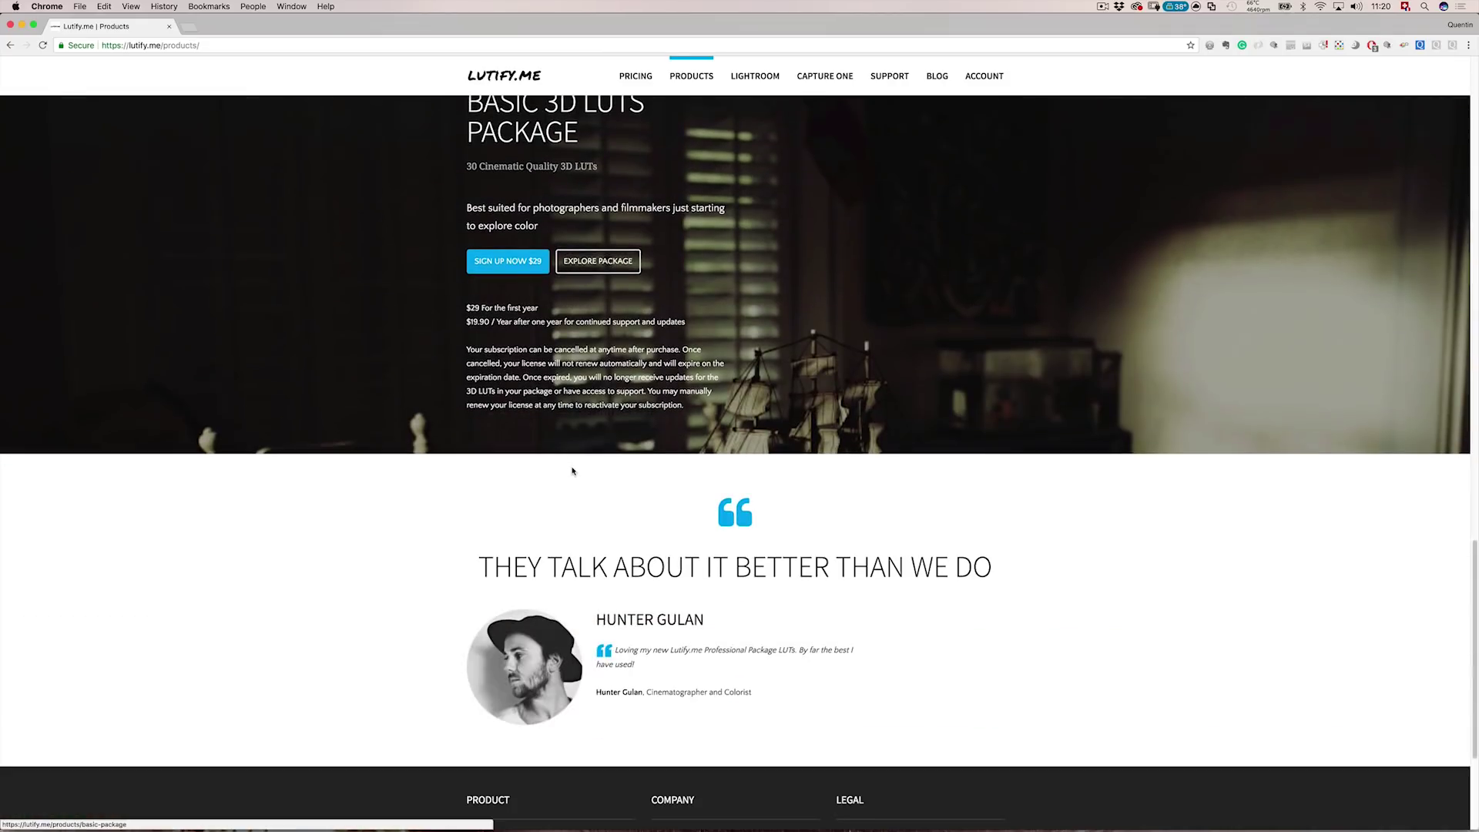
pyautogui.scroll(-1, 573, 471)
pyautogui.scroll(13, 573, 470)
# Open the pricing page and review the Basic, Professional and Standard plans, including the subscription terms and FAQ.
pyautogui.click(635, 76)
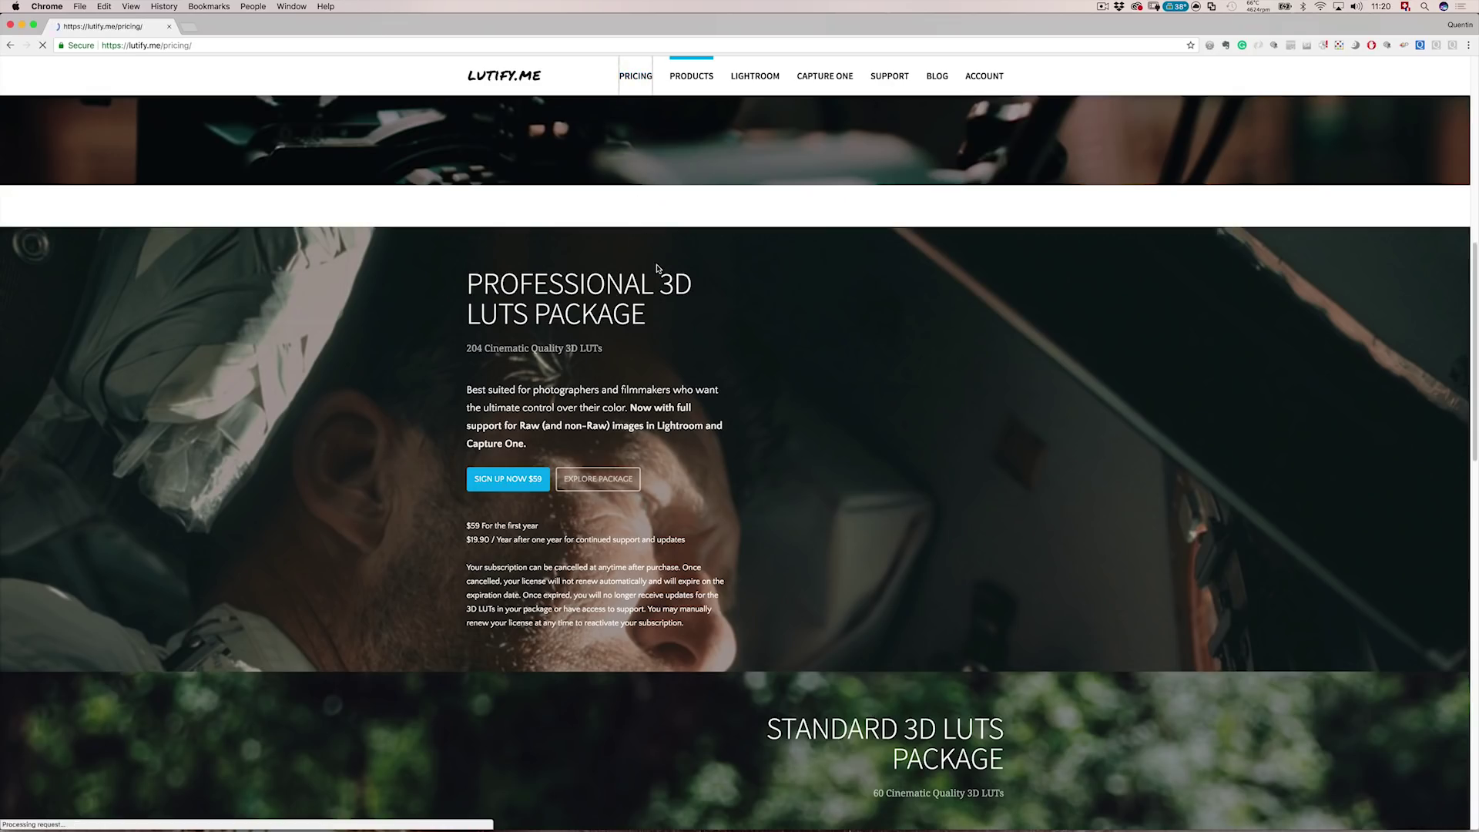
pyautogui.scroll(-5, 644, 397)
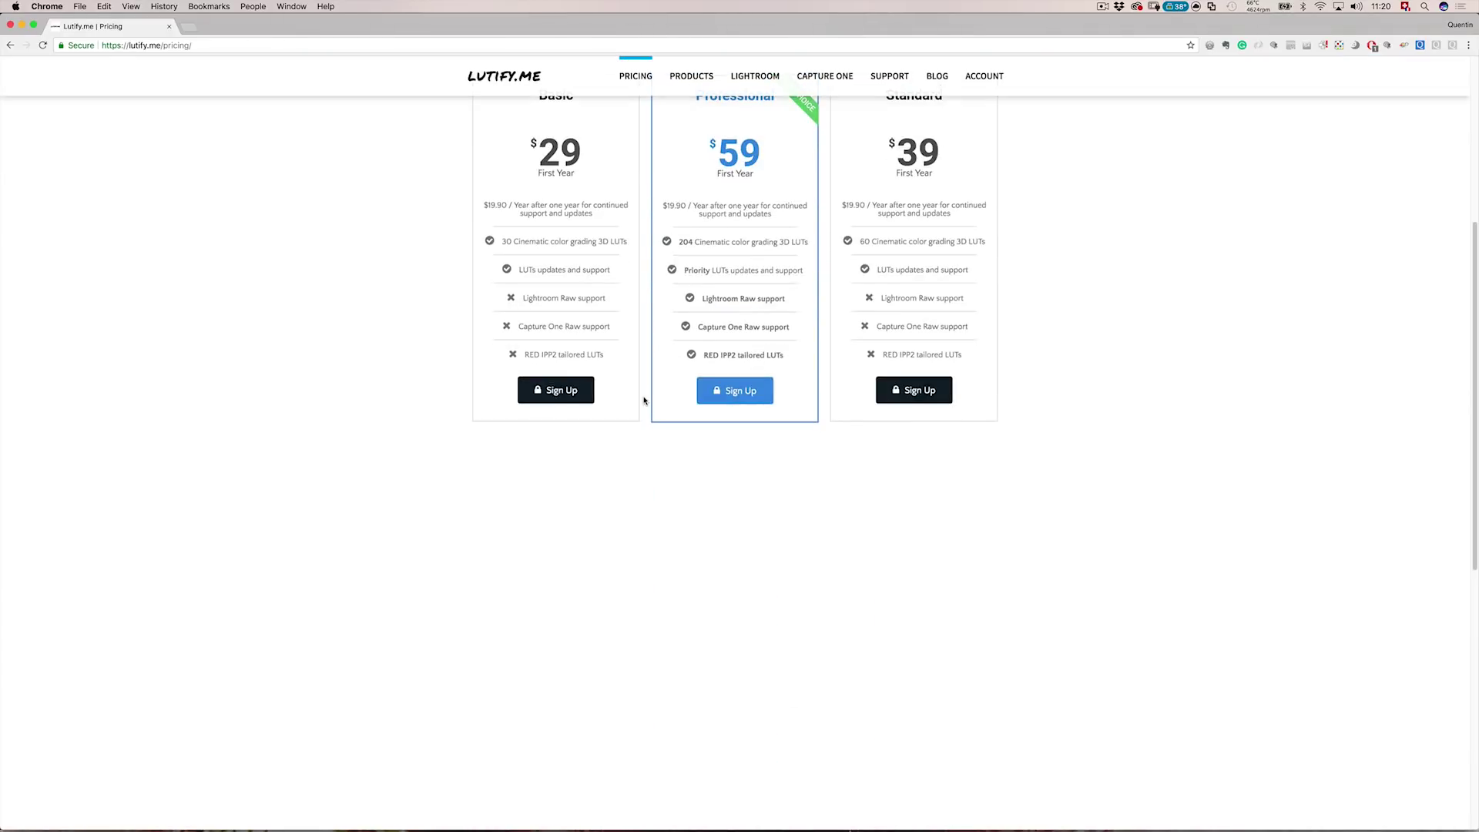
pyautogui.scroll(2, 634, 316)
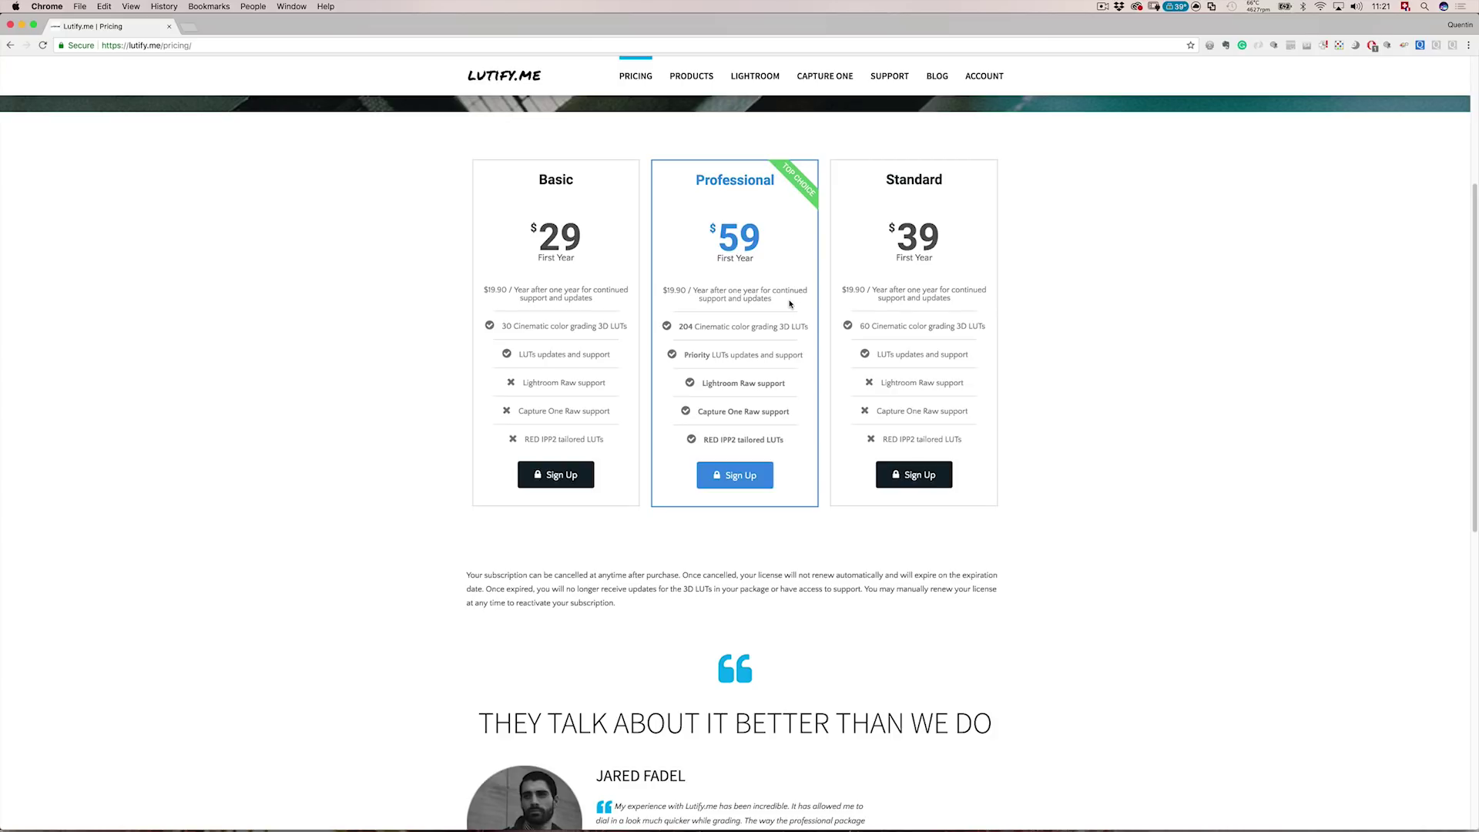
pyautogui.scroll(-7, 664, 241)
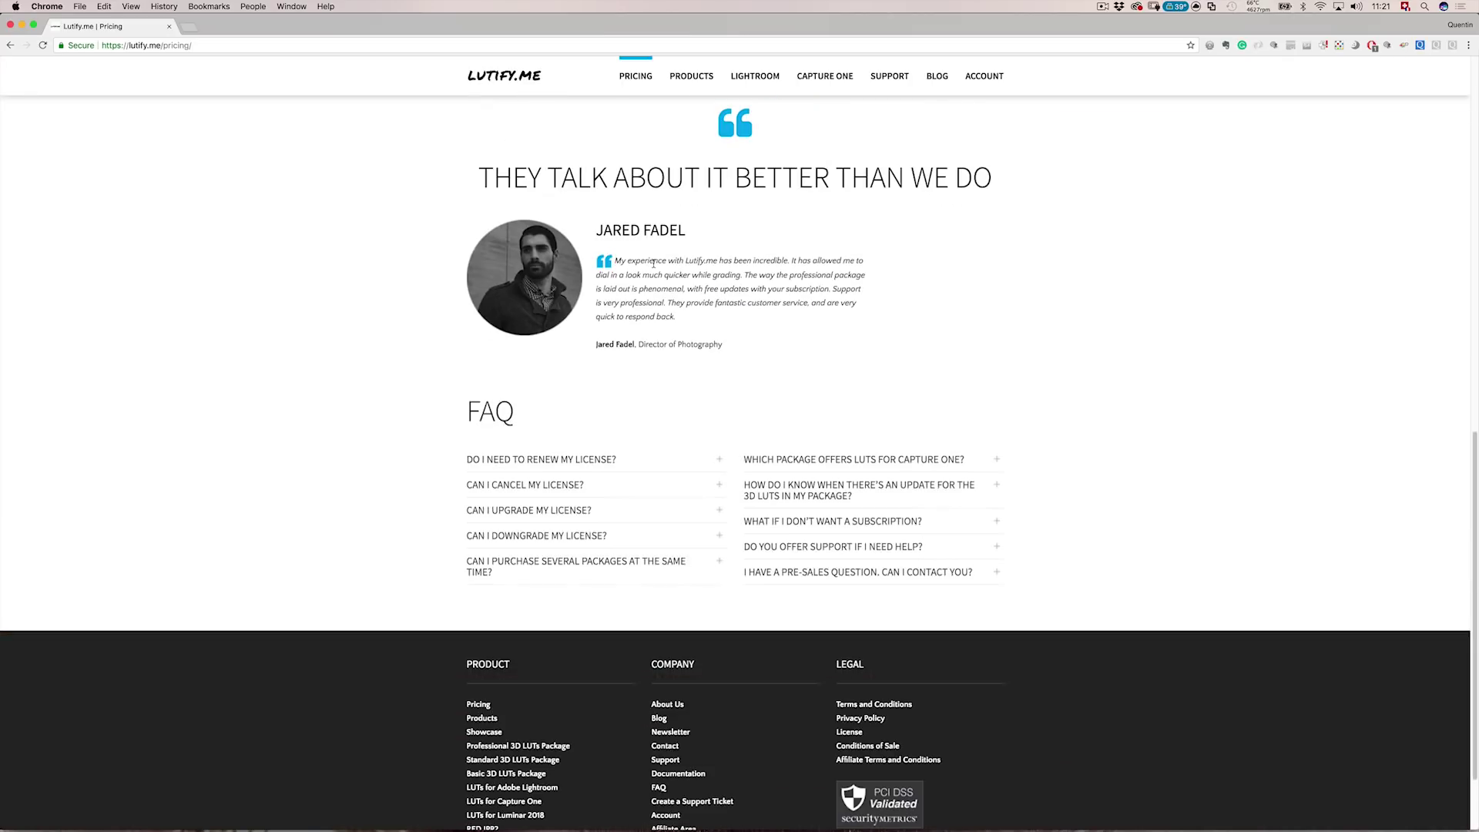
pyautogui.scroll(1, 646, 272)
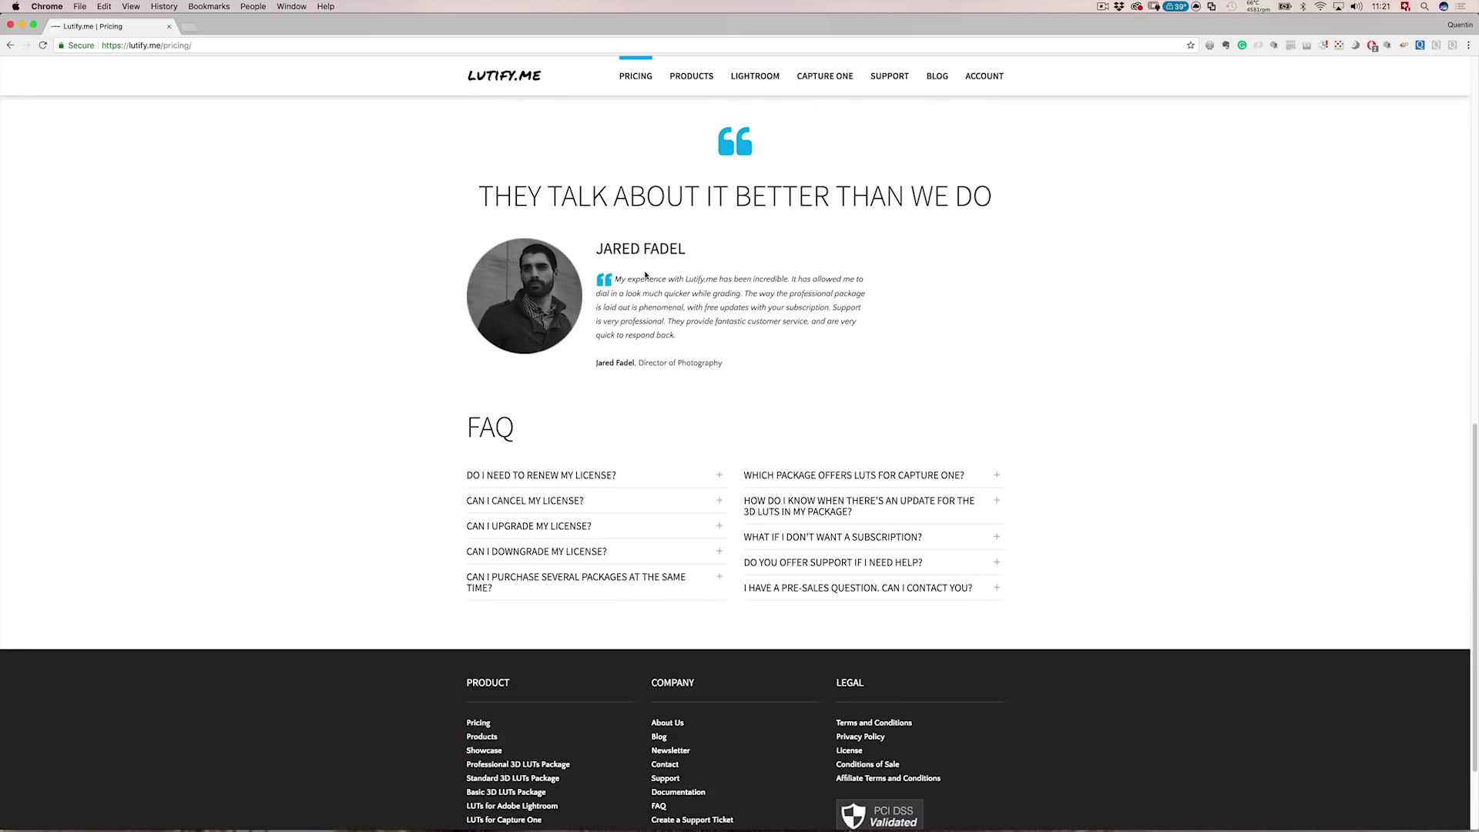
pyautogui.scroll(4, 646, 274)
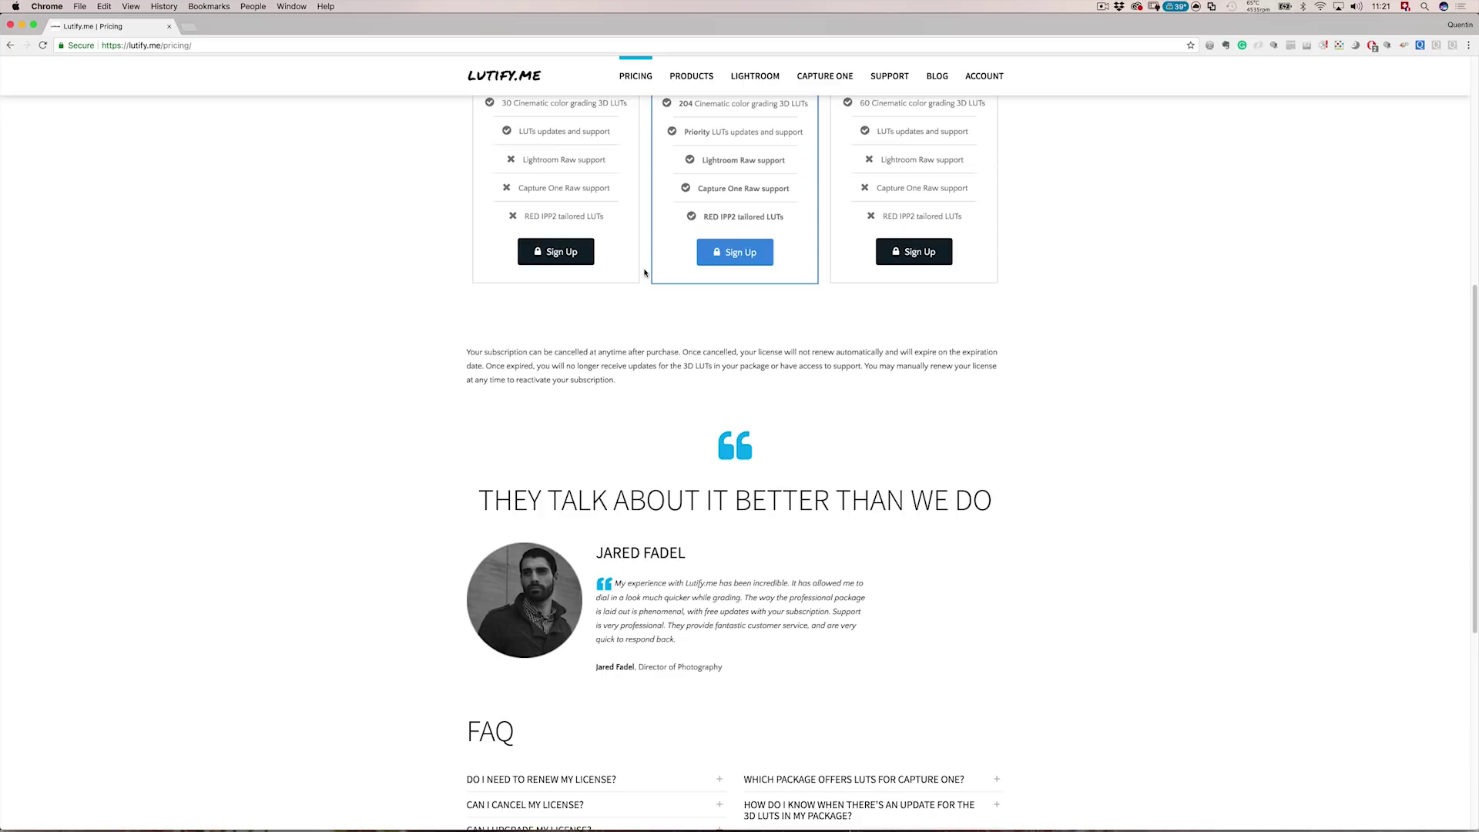
pyautogui.scroll(5, 601, 245)
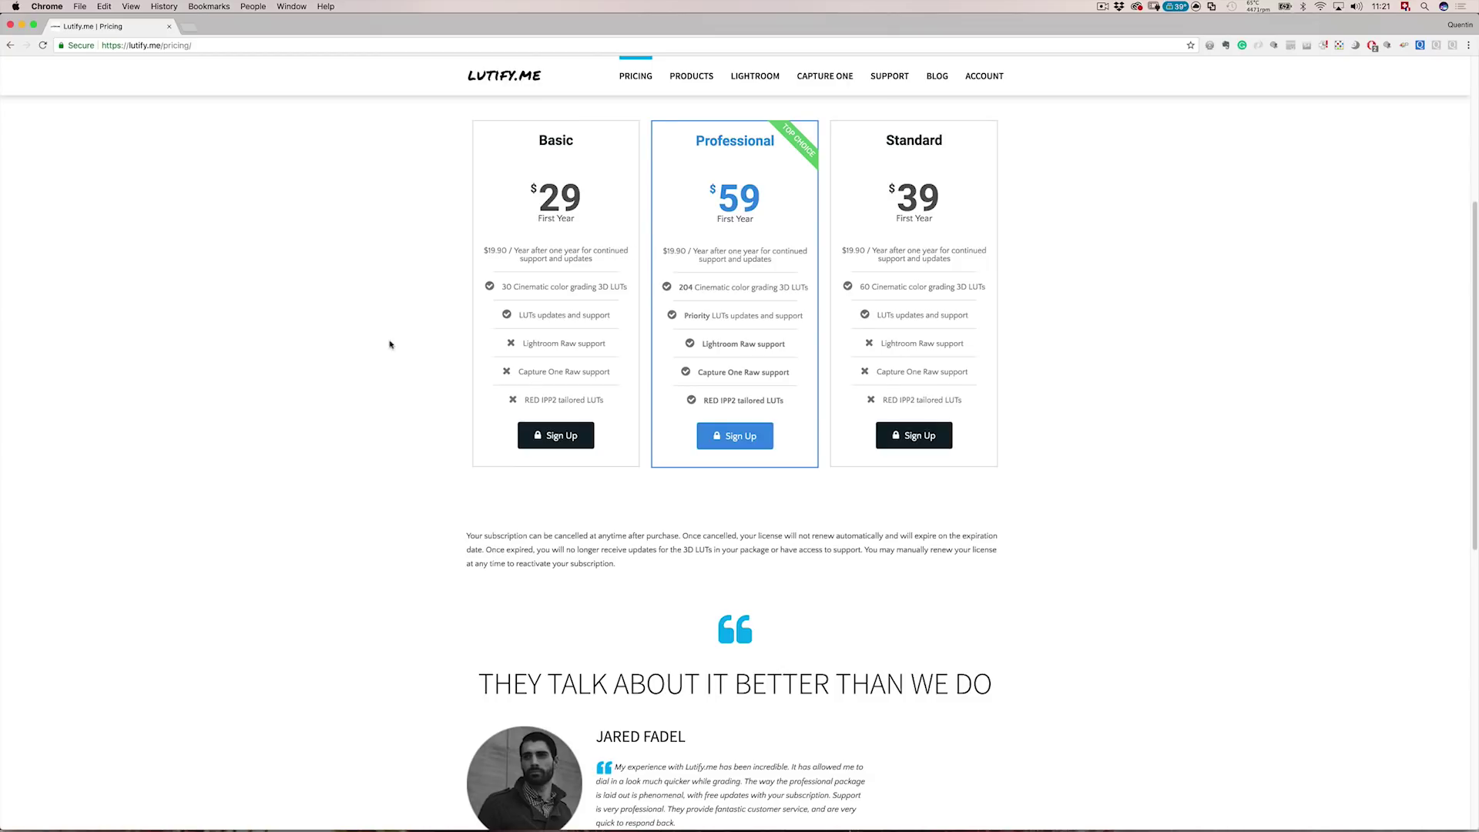
# Switch to Capture One and expand the user styles down to the 100% group of the Lutify.me Raw Styles.
pyautogui.moveTo(613, 816)
pyautogui.click(703, 805)
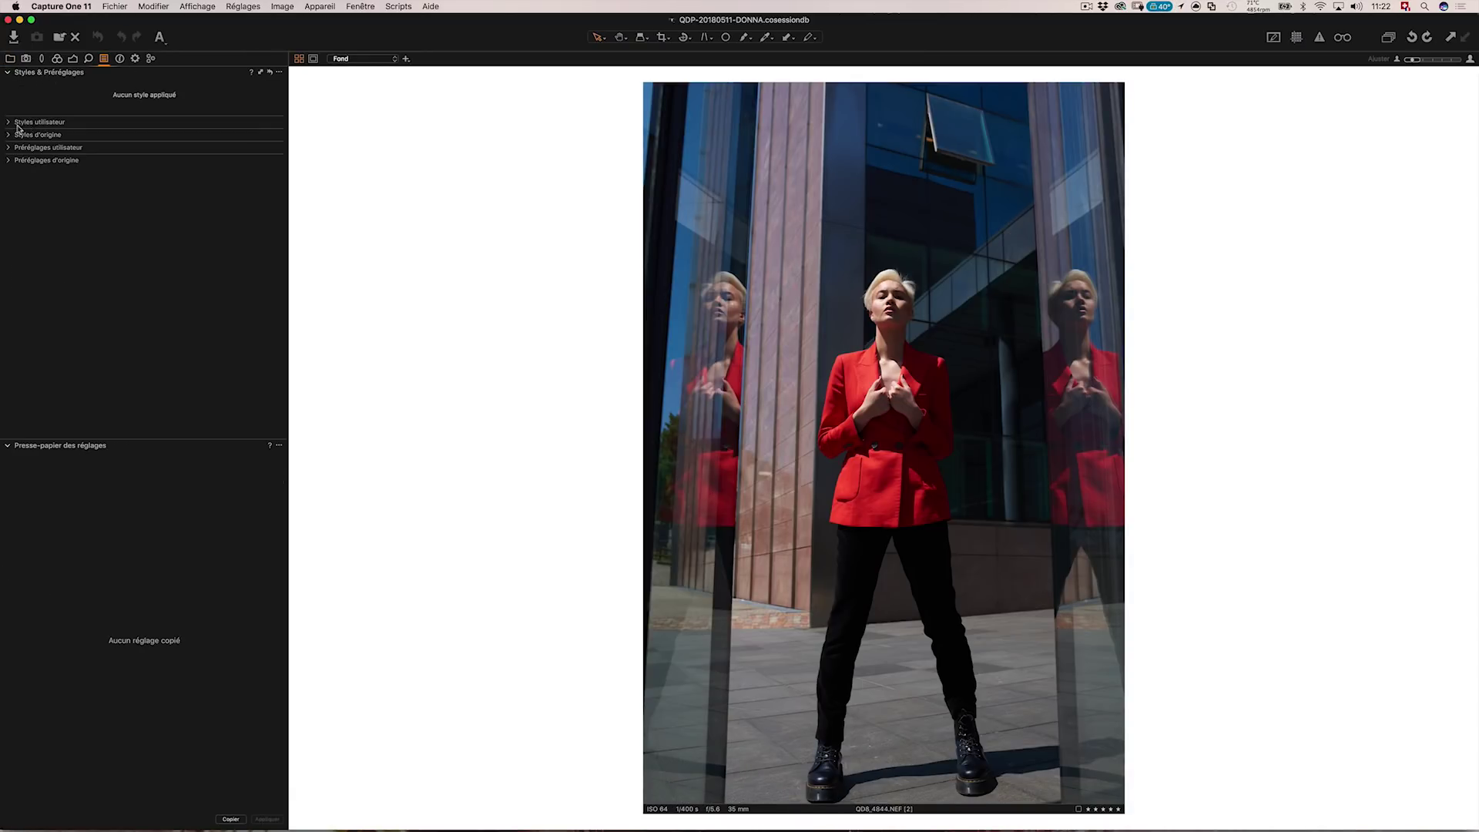
pyautogui.click(9, 123)
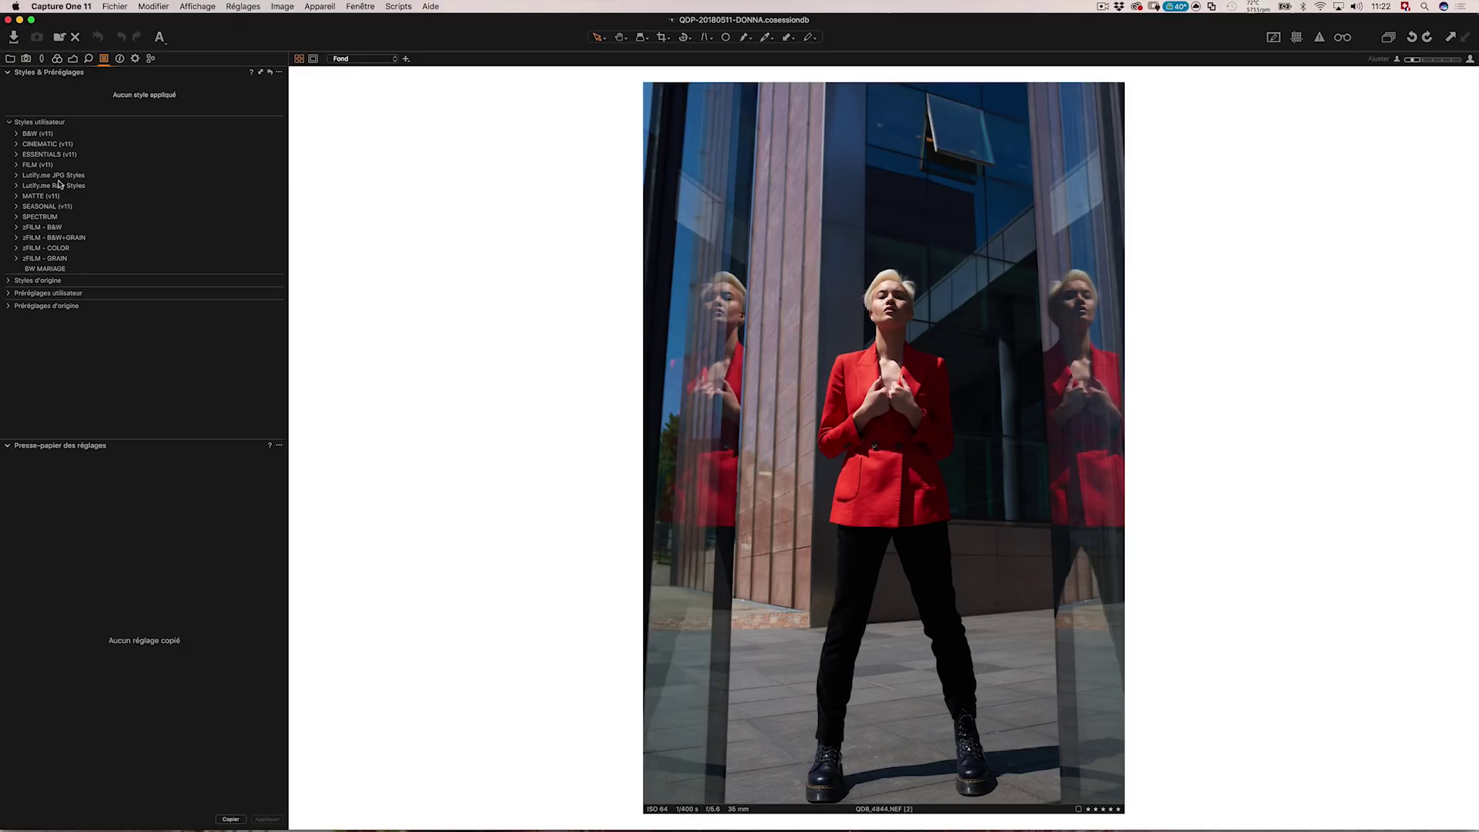
pyautogui.click(16, 185)
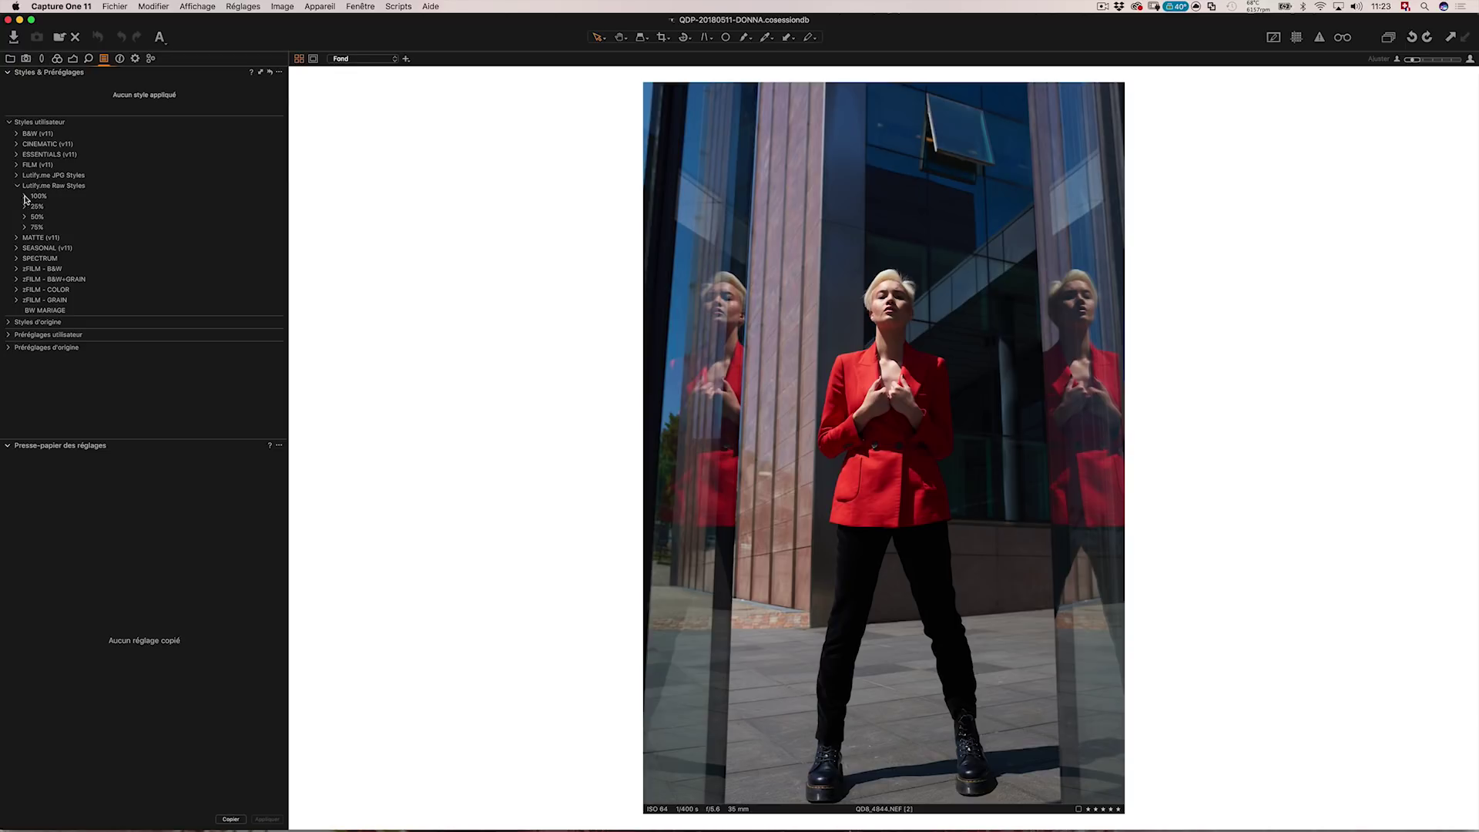
pyautogui.click(25, 197)
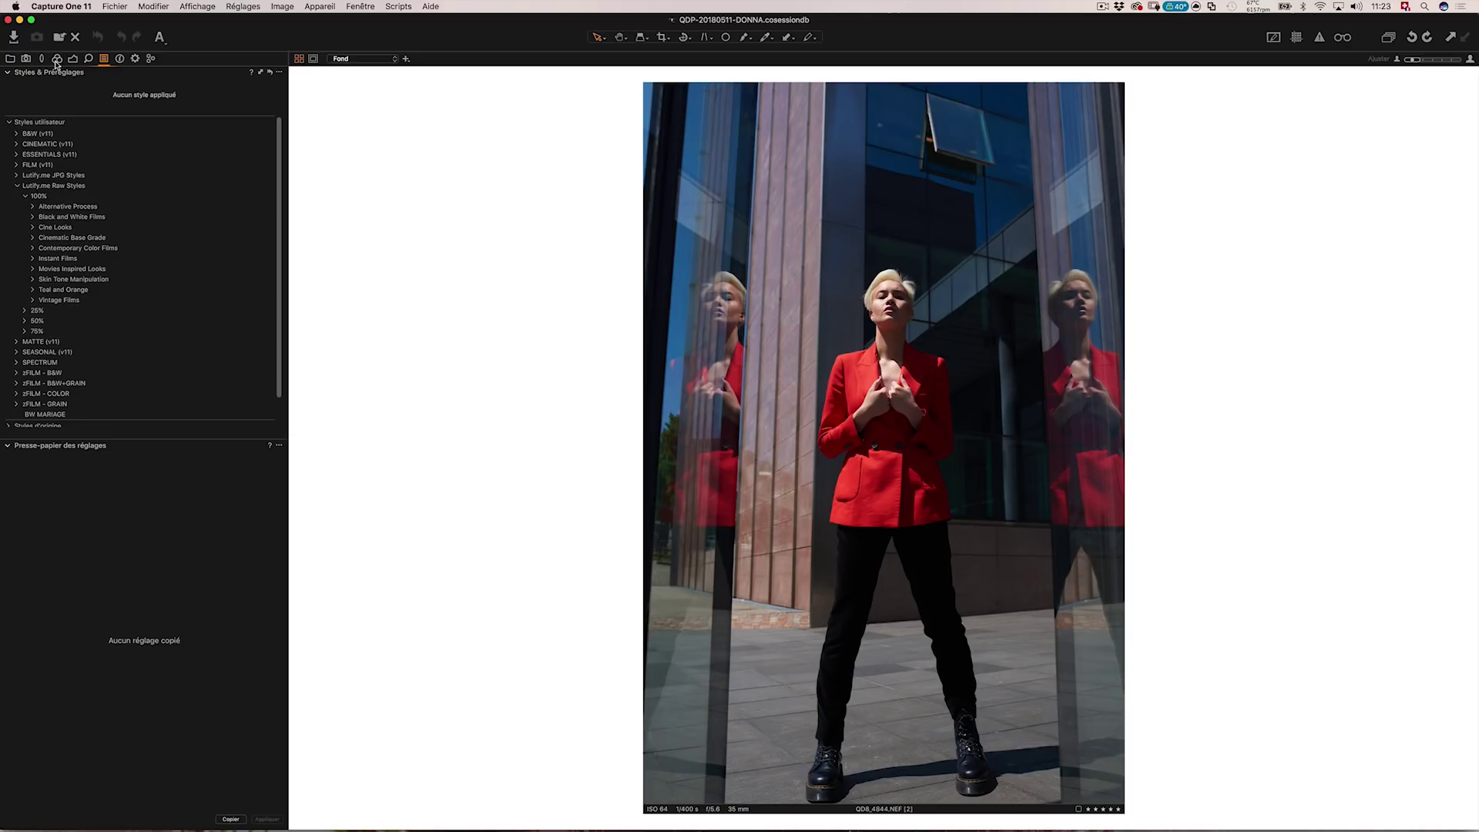
# Expand the photo's base characteristics to check its ICC profile and curve.
pyautogui.click(57, 59)
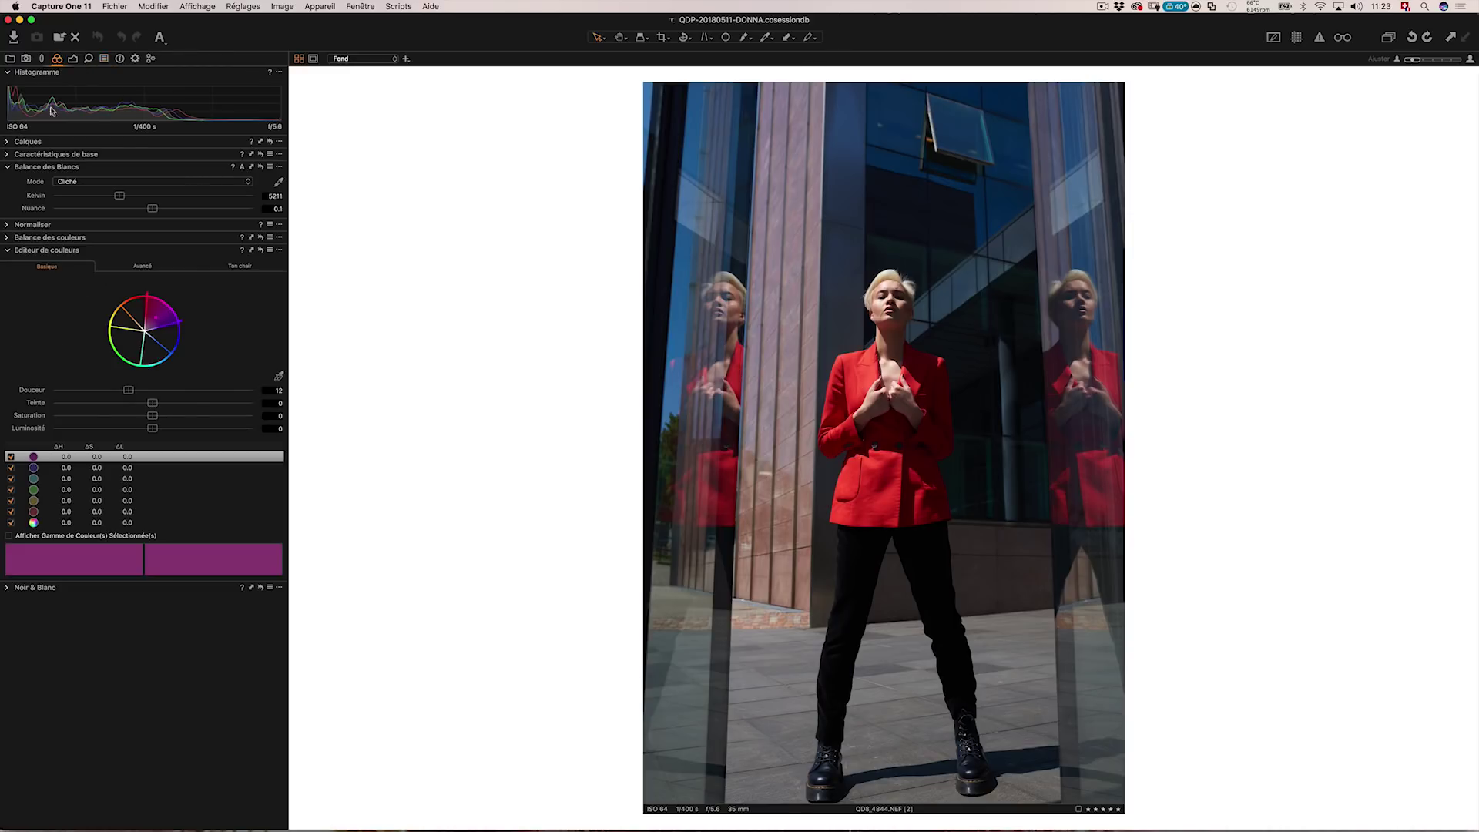
pyautogui.click(7, 155)
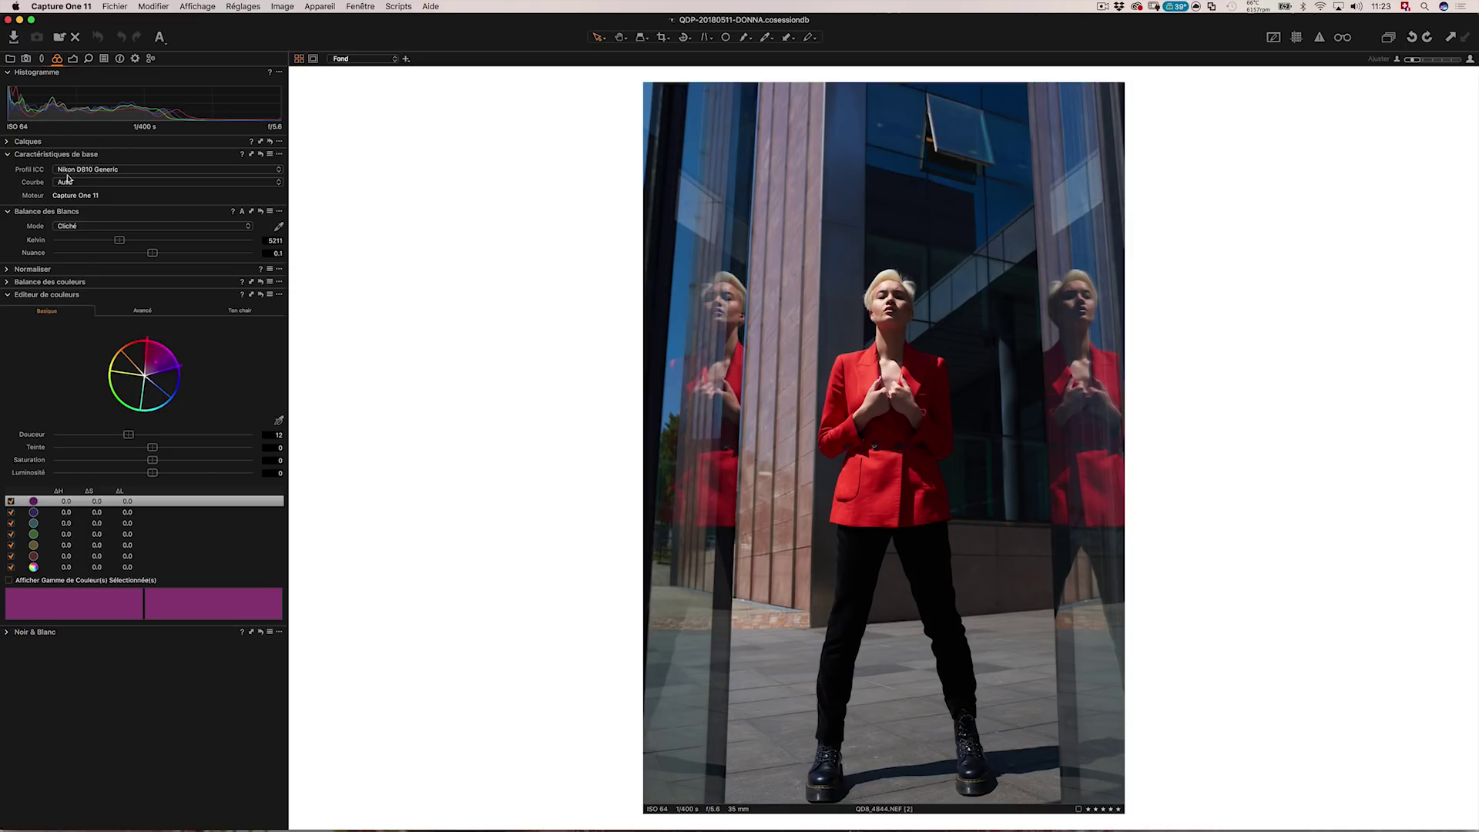
# Apply the Teal and Orange style LM-RAW-TO-Morpheous-100 from the Lutify.me Raw Styles to the photo.
pyautogui.click(104, 58)
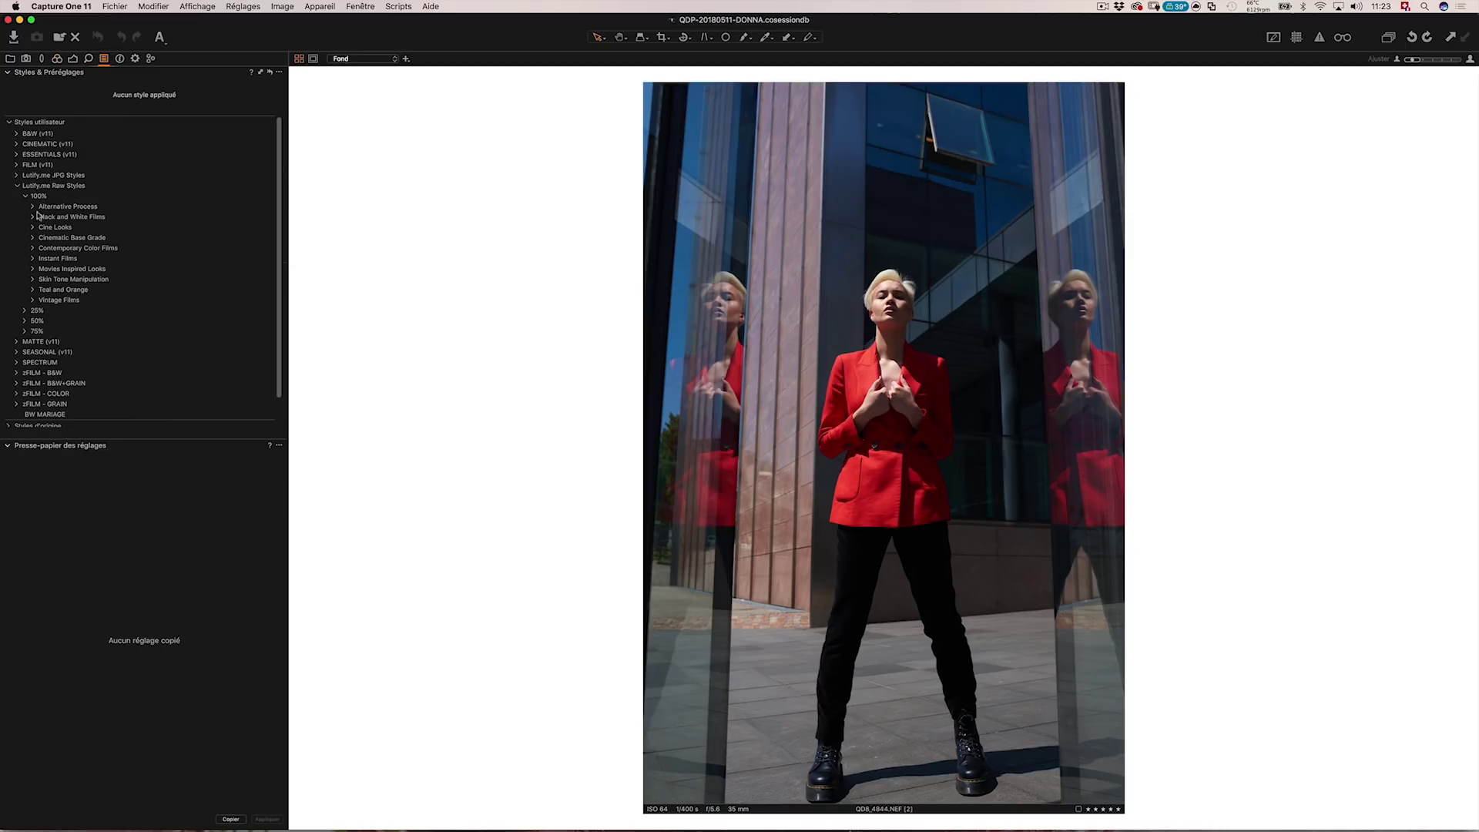
pyautogui.click(33, 291)
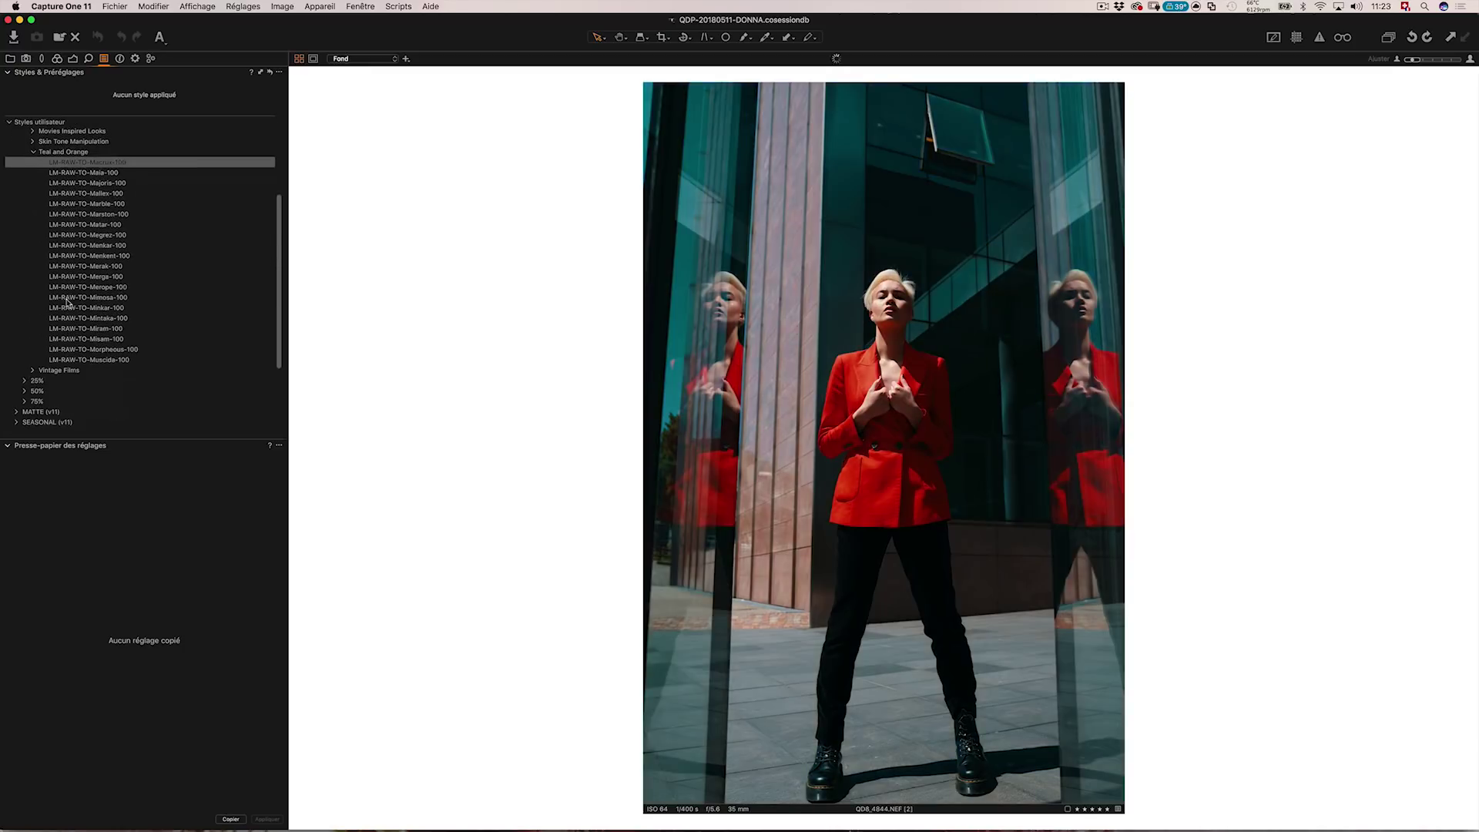
pyautogui.click(116, 350)
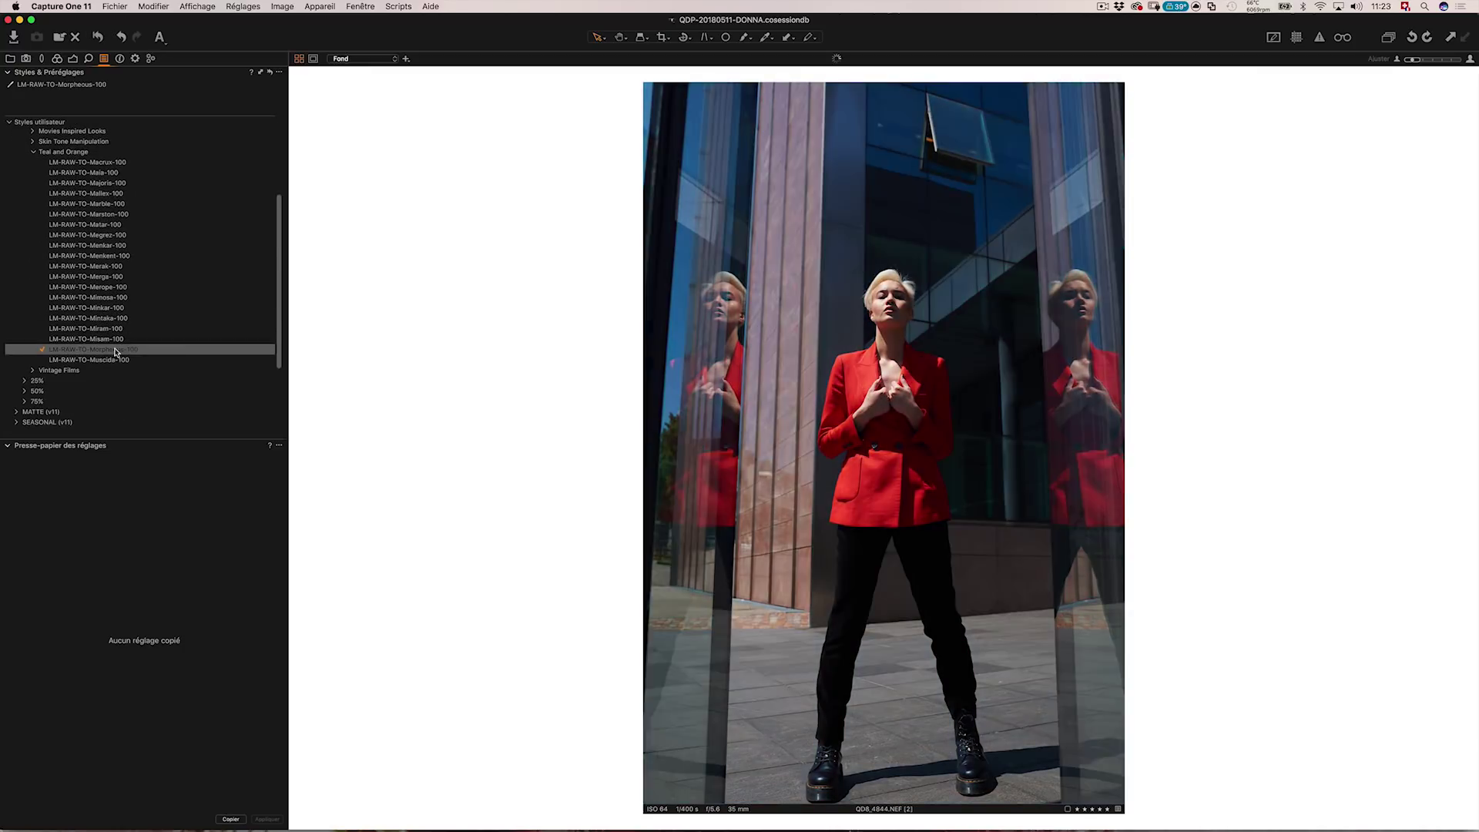
# Try the Réponse linéaire curve in the photo's base characteristics.
pyautogui.click(58, 59)
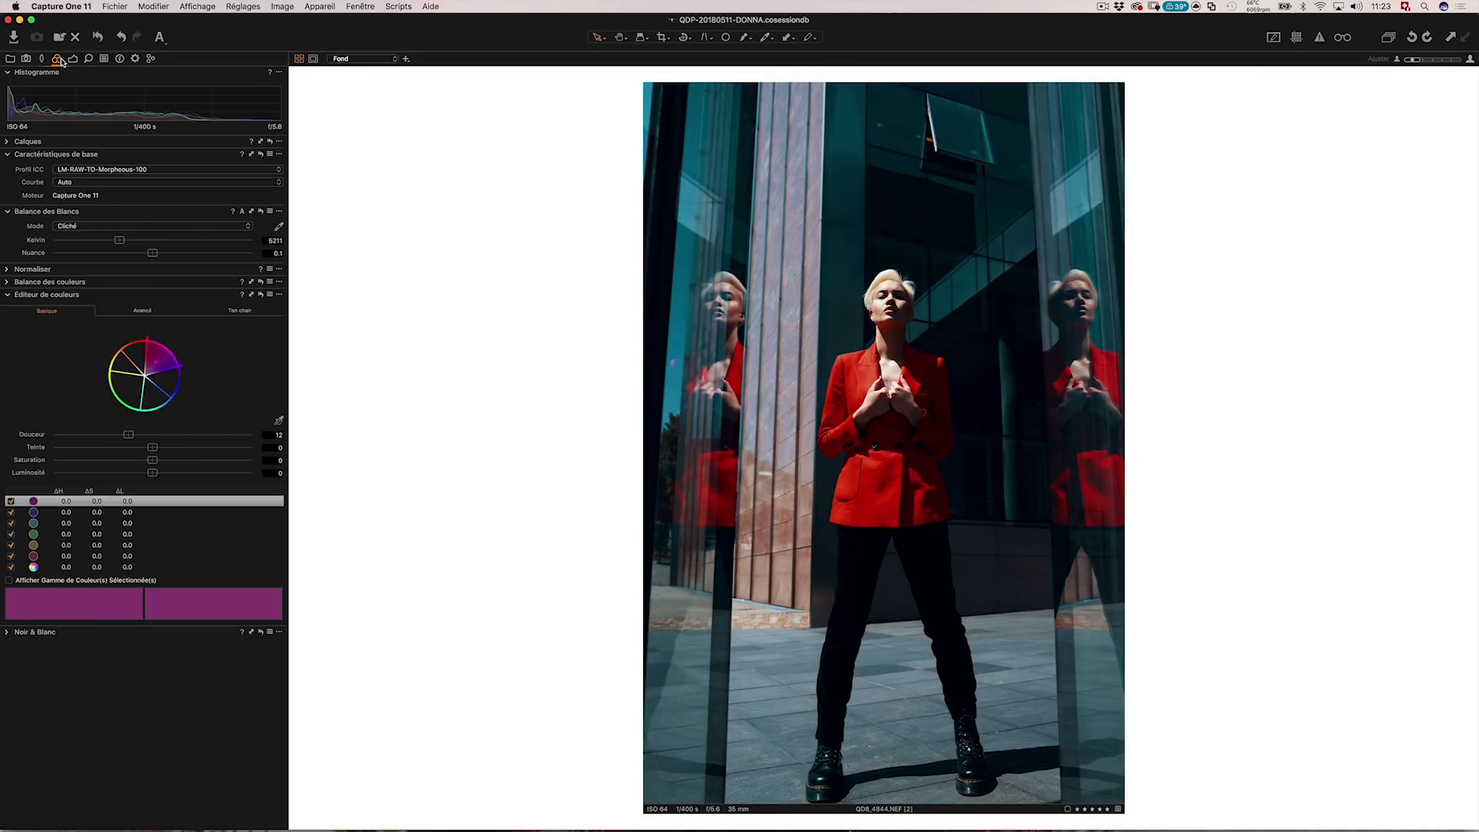
pyautogui.click(140, 185)
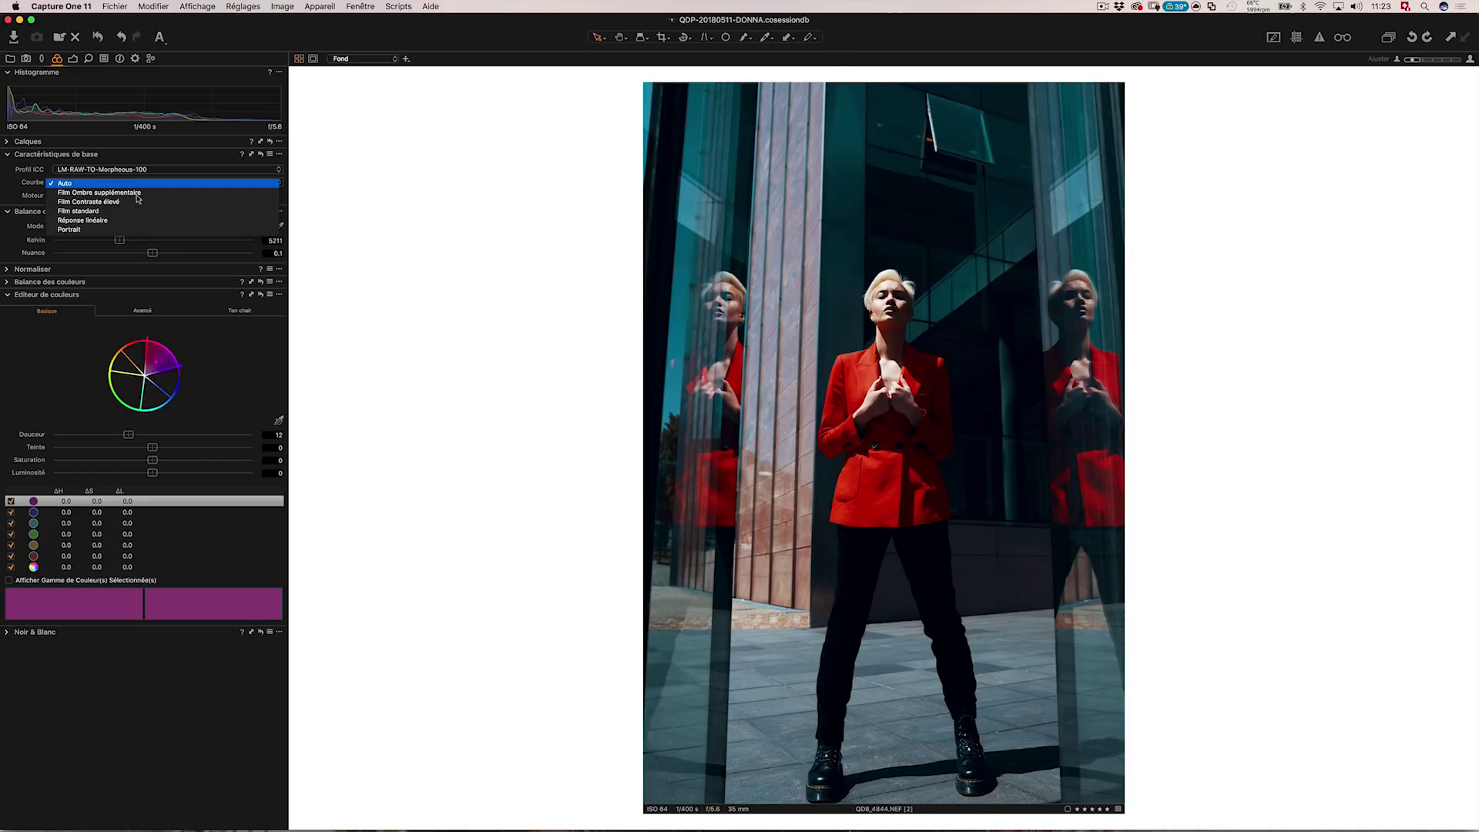
pyautogui.click(127, 221)
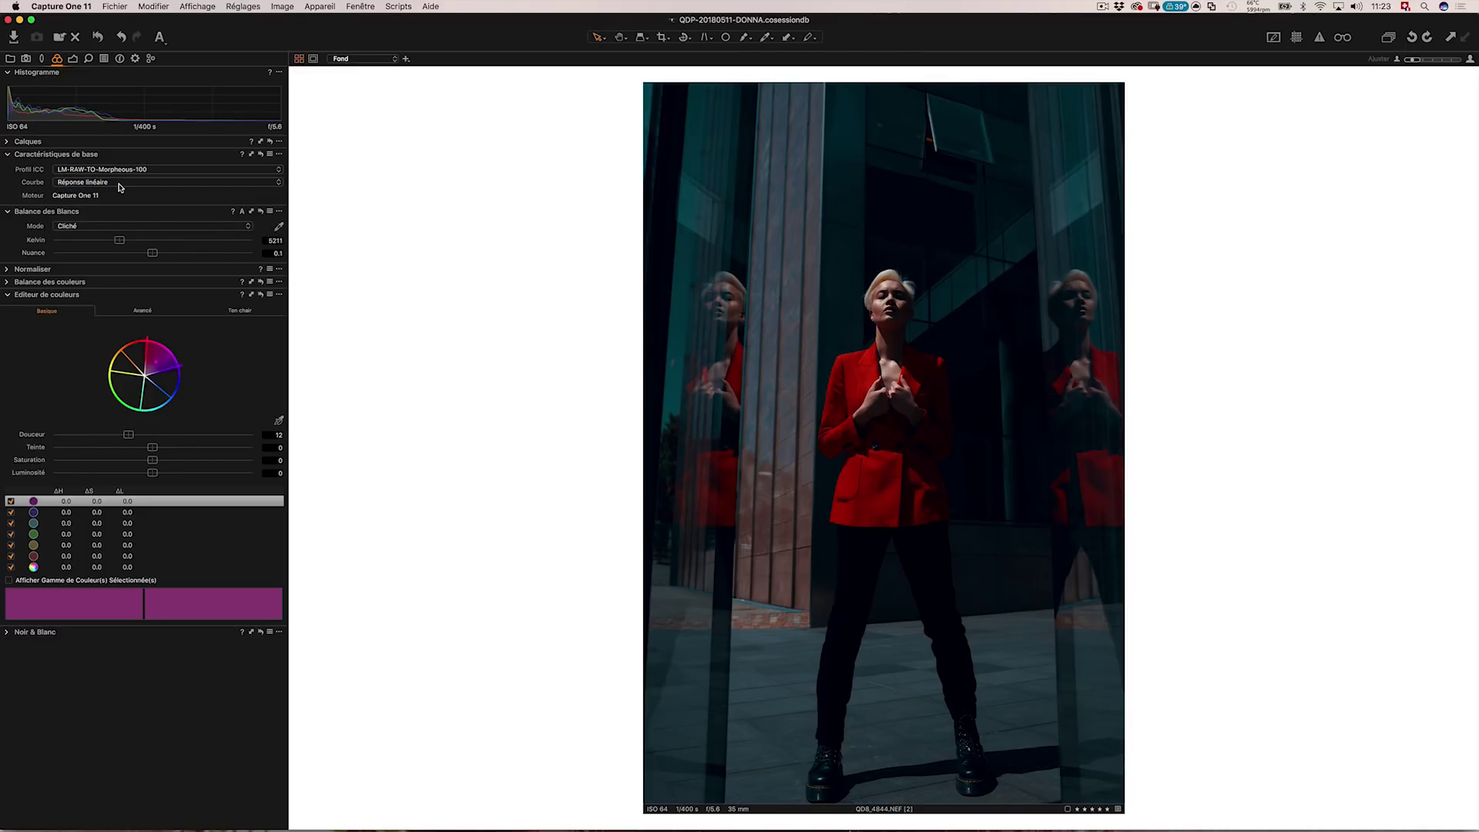
# Compare the Film Ombre supplémentaire and Auto curves, and set the photo's curve to Film Ombre supplémentaire.
pyautogui.click(119, 185)
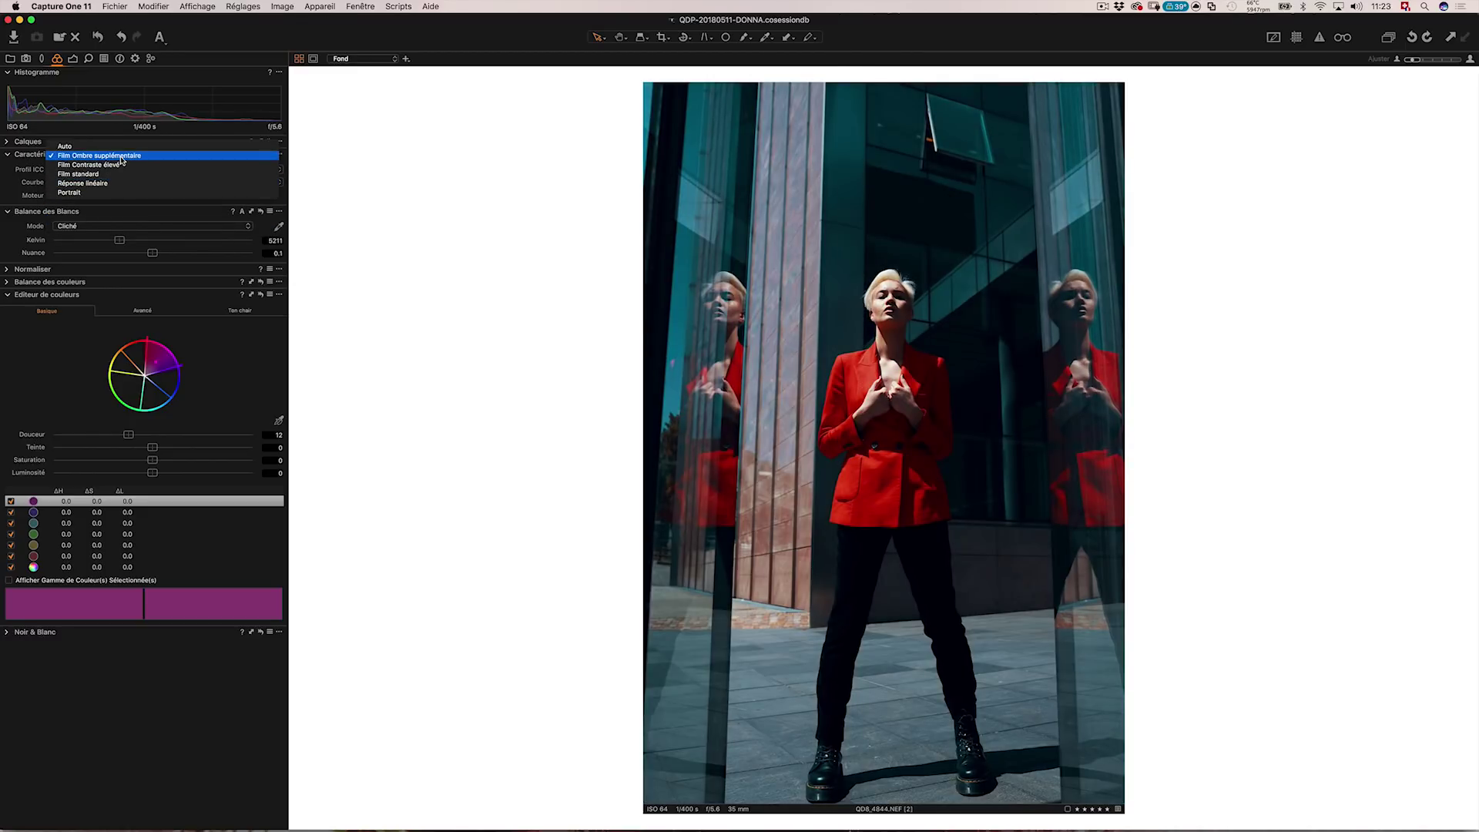
pyautogui.click(121, 159)
pyautogui.click(133, 180)
pyautogui.click(133, 175)
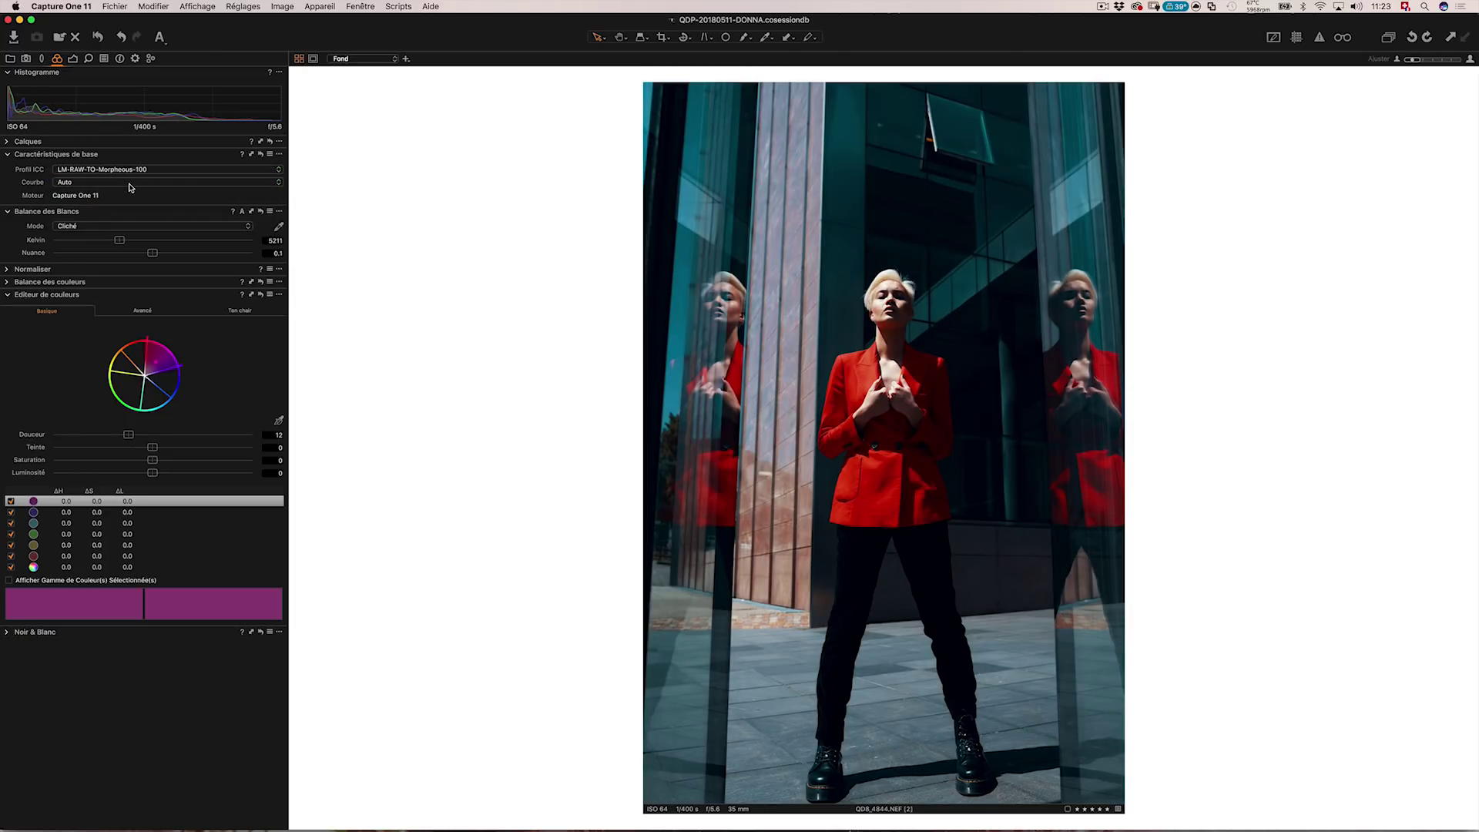
pyautogui.click(130, 185)
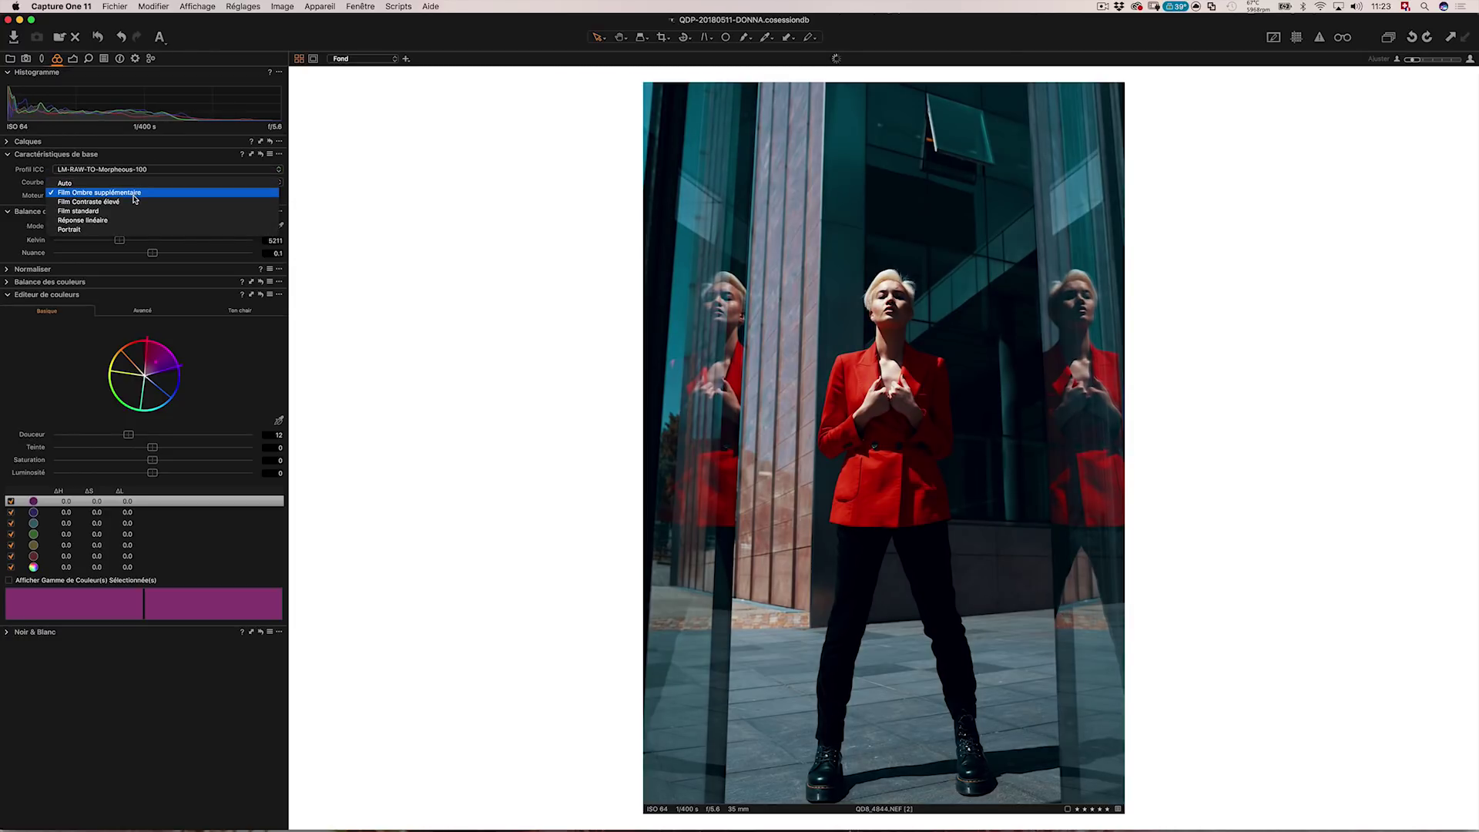
pyautogui.click(133, 194)
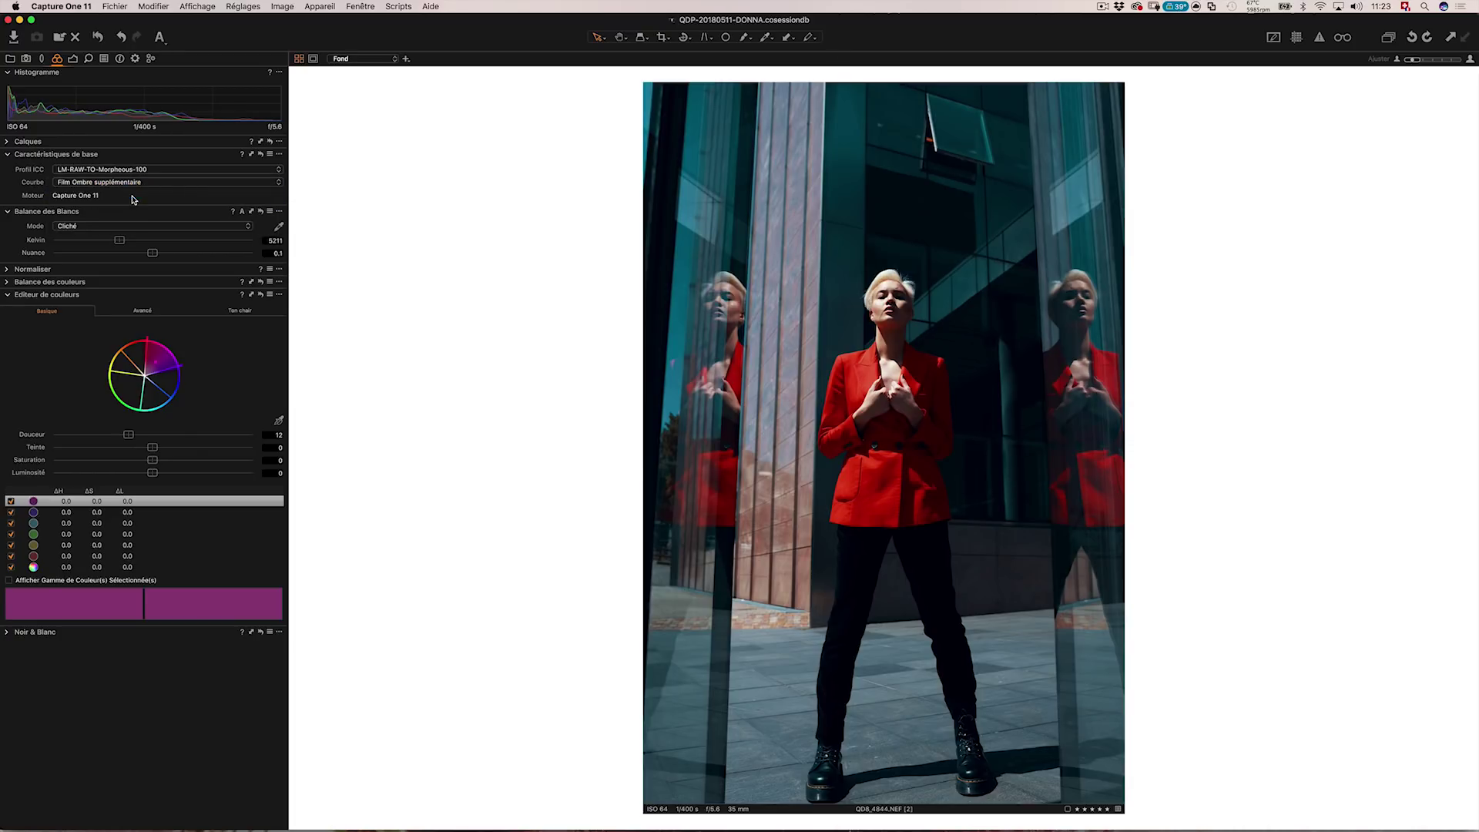
# Set the photo's saturation to -25 and compare the result with the unadjusted image.
pyautogui.click(74, 61)
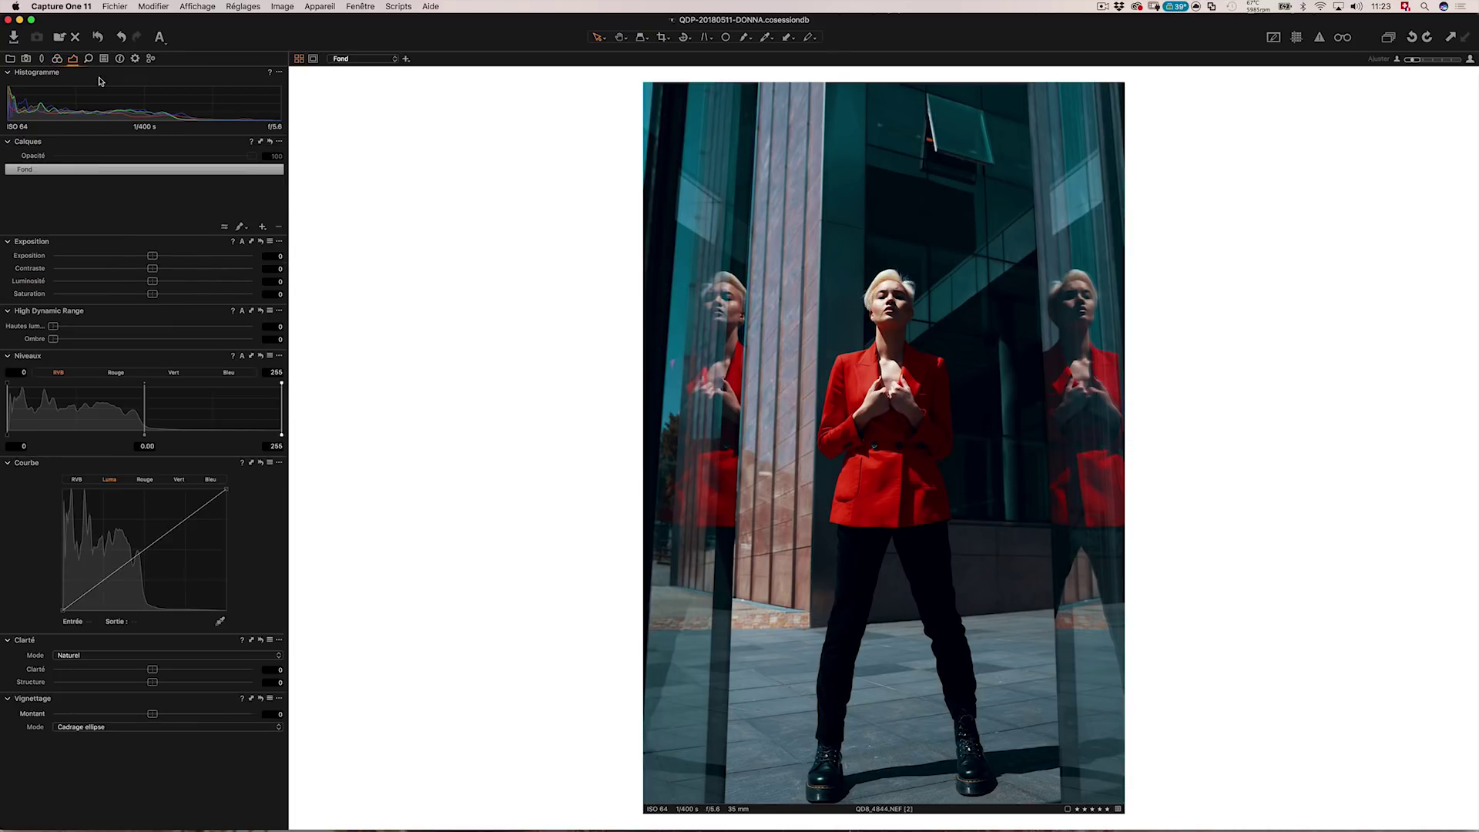
pyautogui.click(274, 293)
pyautogui.press('BackSpace')
pyautogui.write('-25')
pyautogui.press('Return')
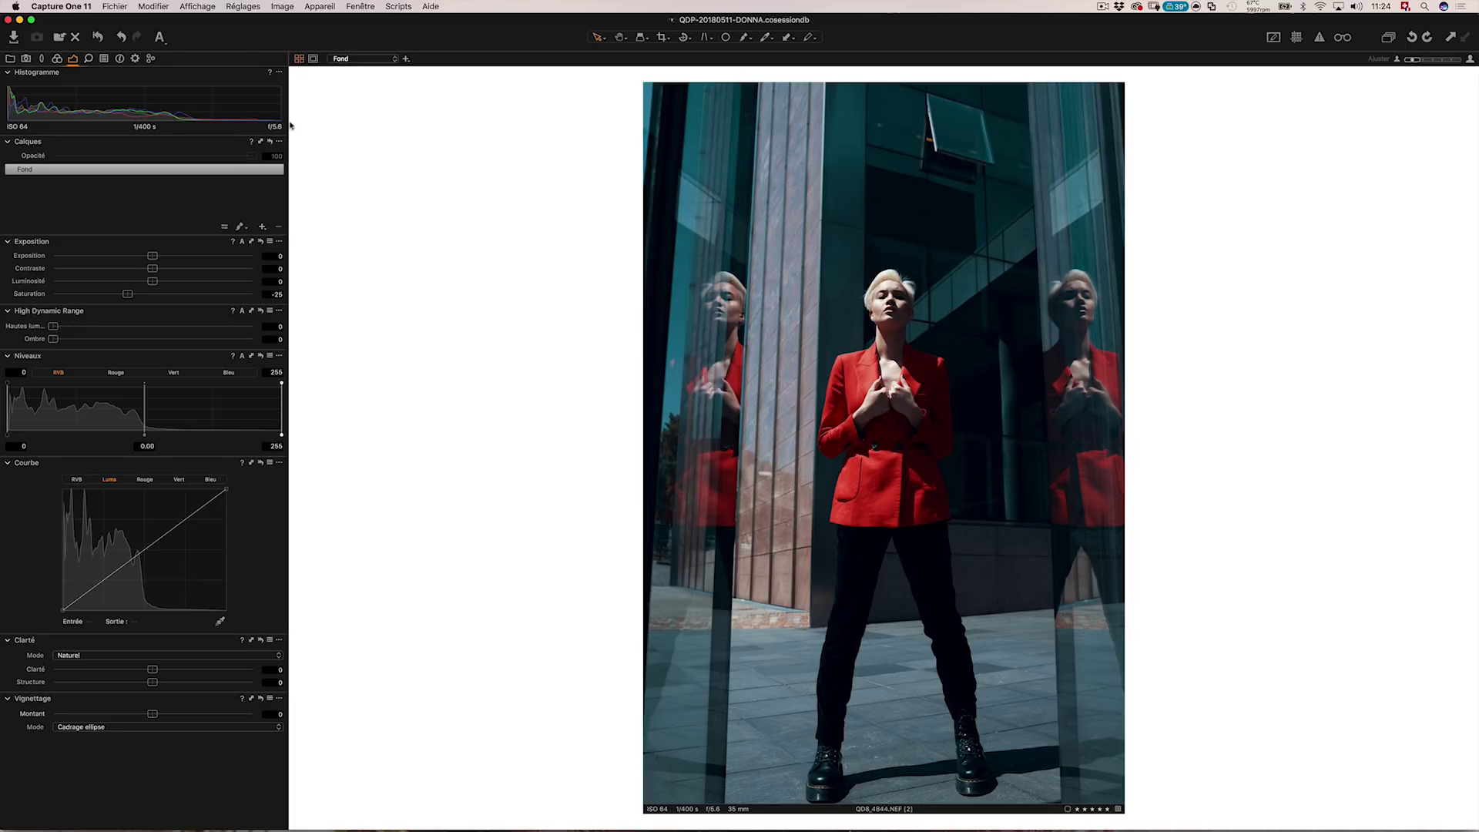
pyautogui.click(99, 37)
pyautogui.click(99, 37)
# Preview the Vintage Films and Skin Tone Manipulation styles from the 100% group of Lutify.me Raw Styles on the photo.
pyautogui.click(104, 58)
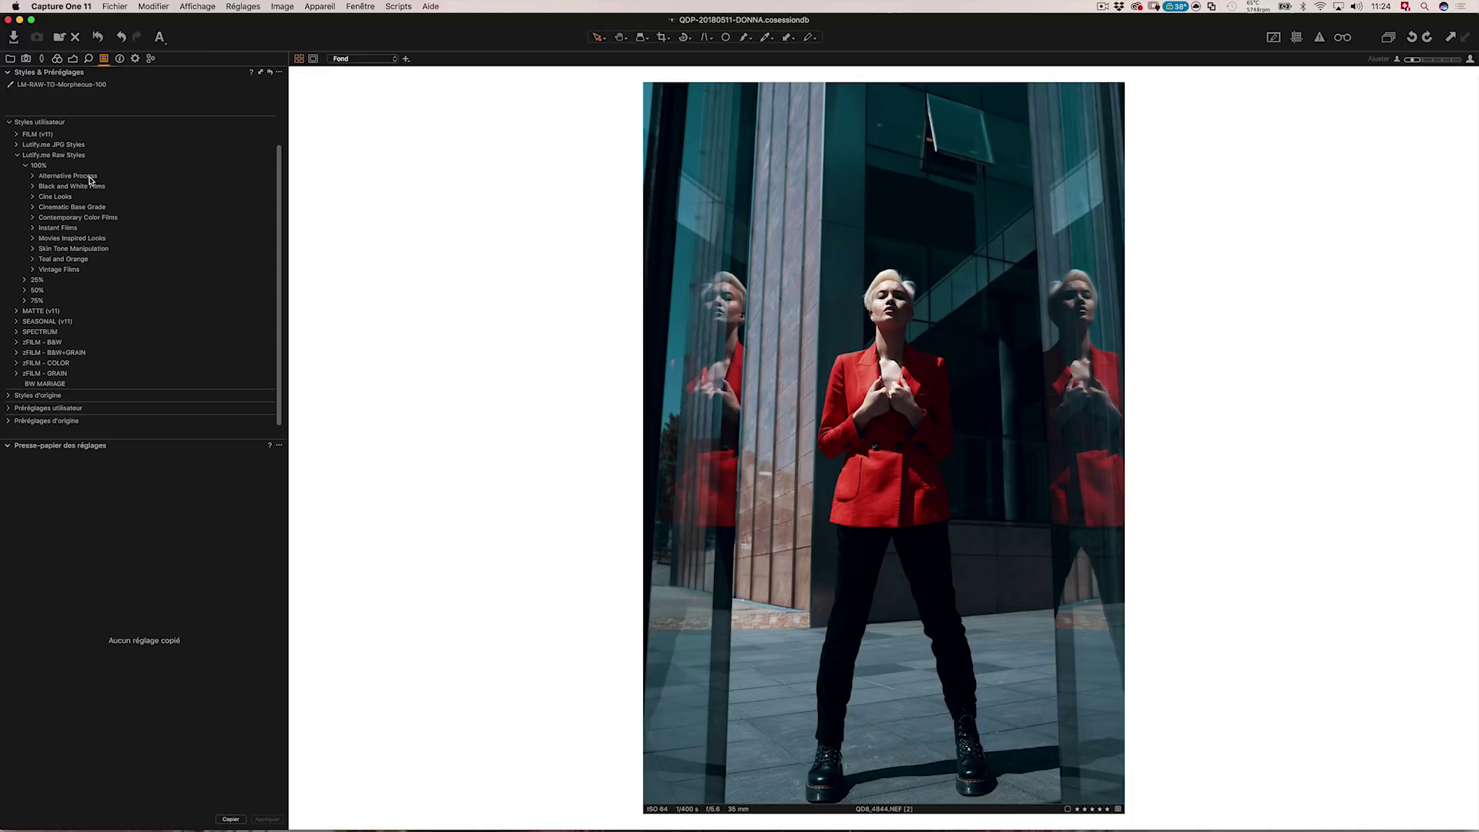
pyautogui.click(47, 272)
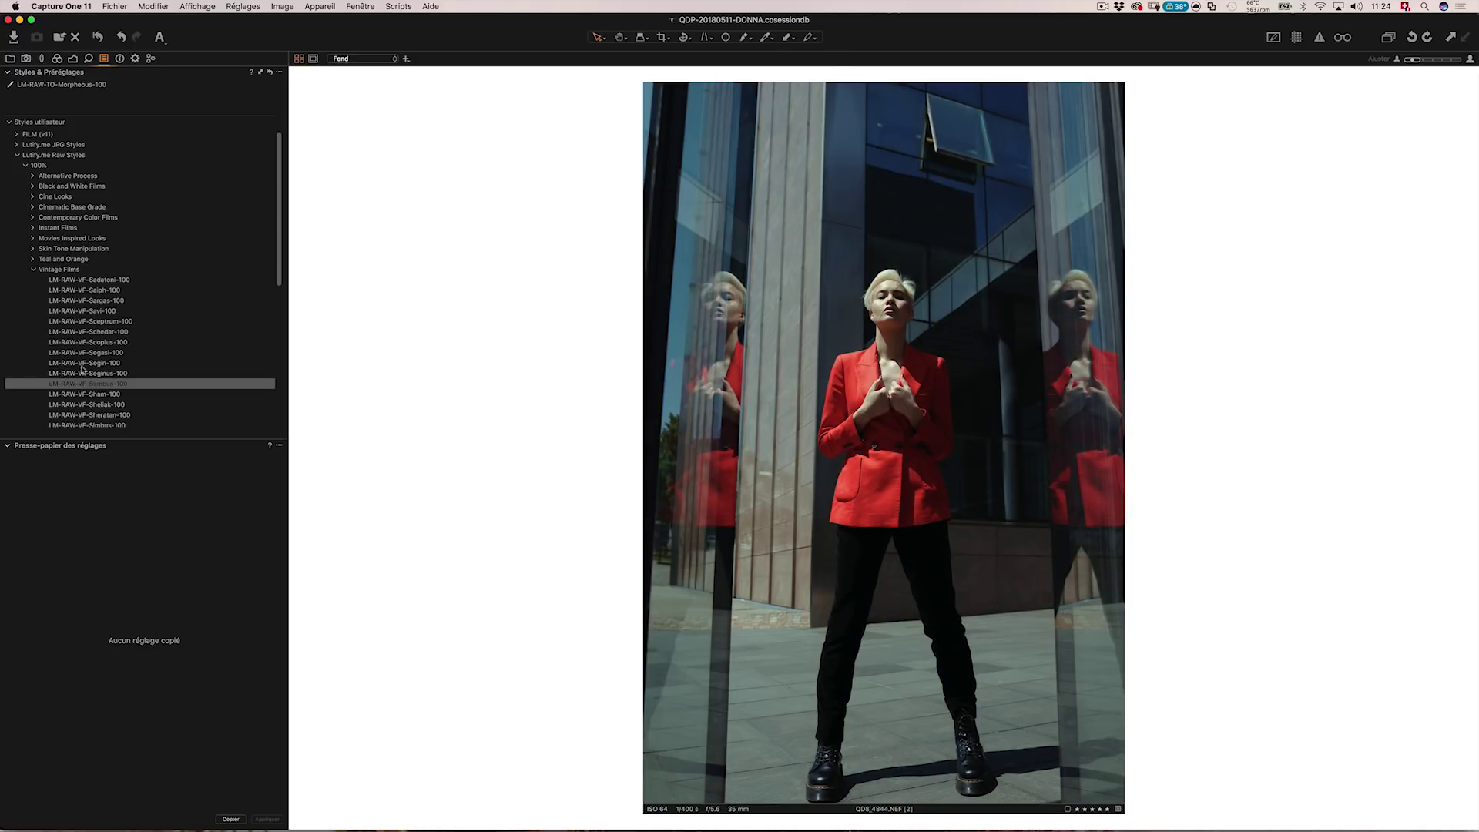
pyautogui.click(33, 269)
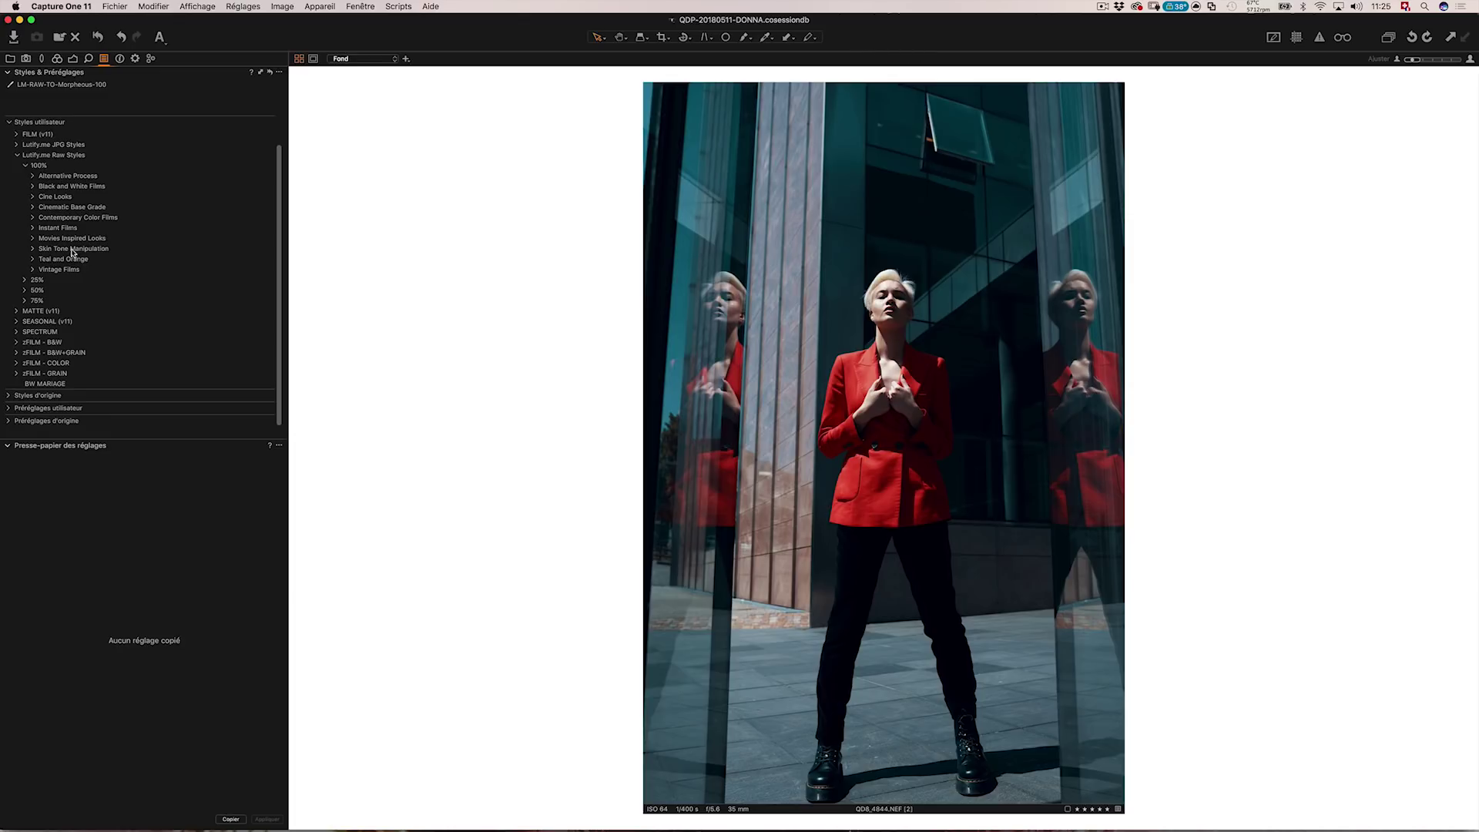
pyautogui.click(32, 248)
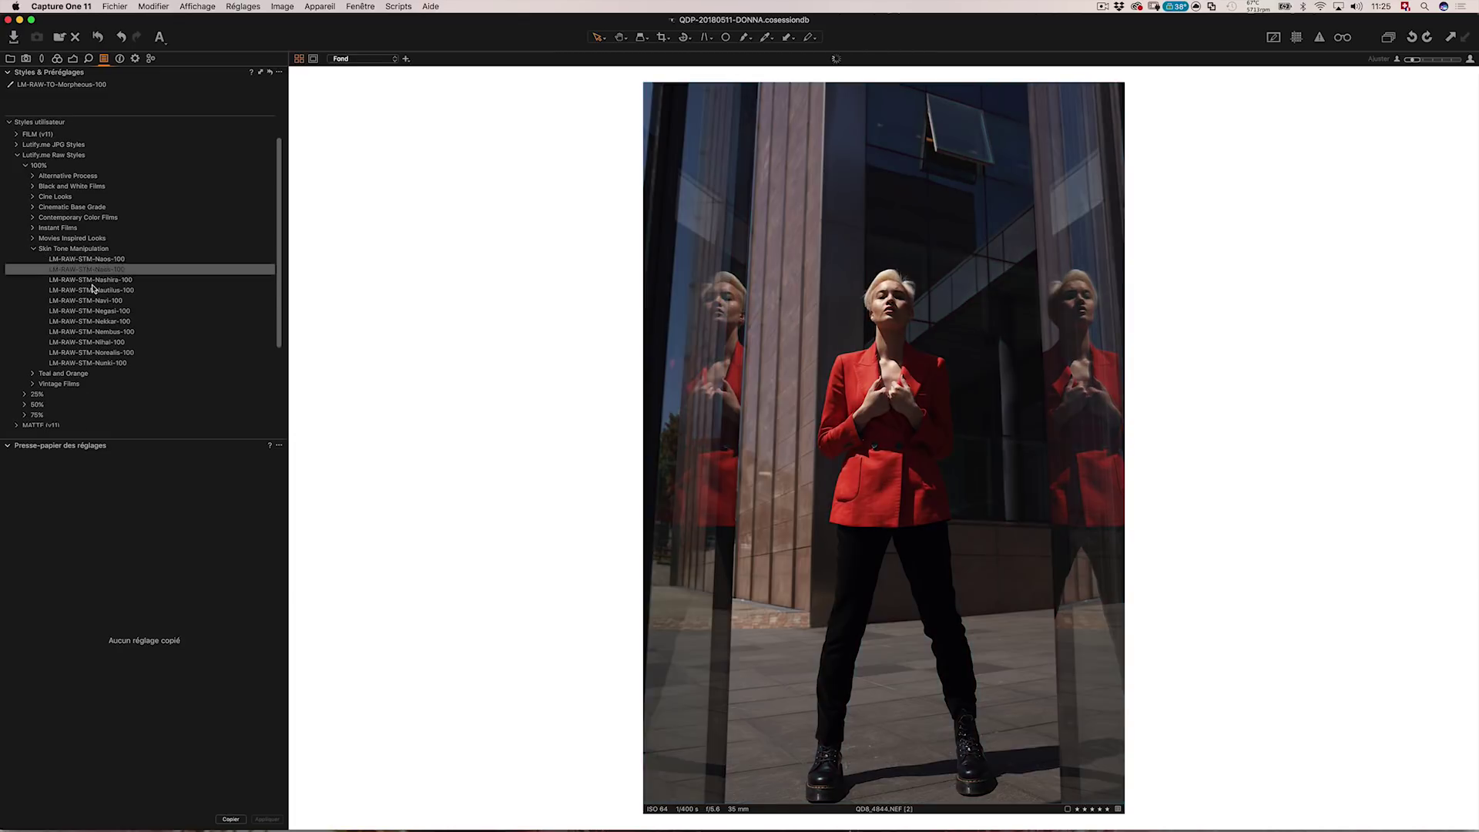
pyautogui.click(33, 248)
# Preview the Movies Inspired Looks and Instant Films styles of the 100% group on the photo.
pyautogui.click(32, 239)
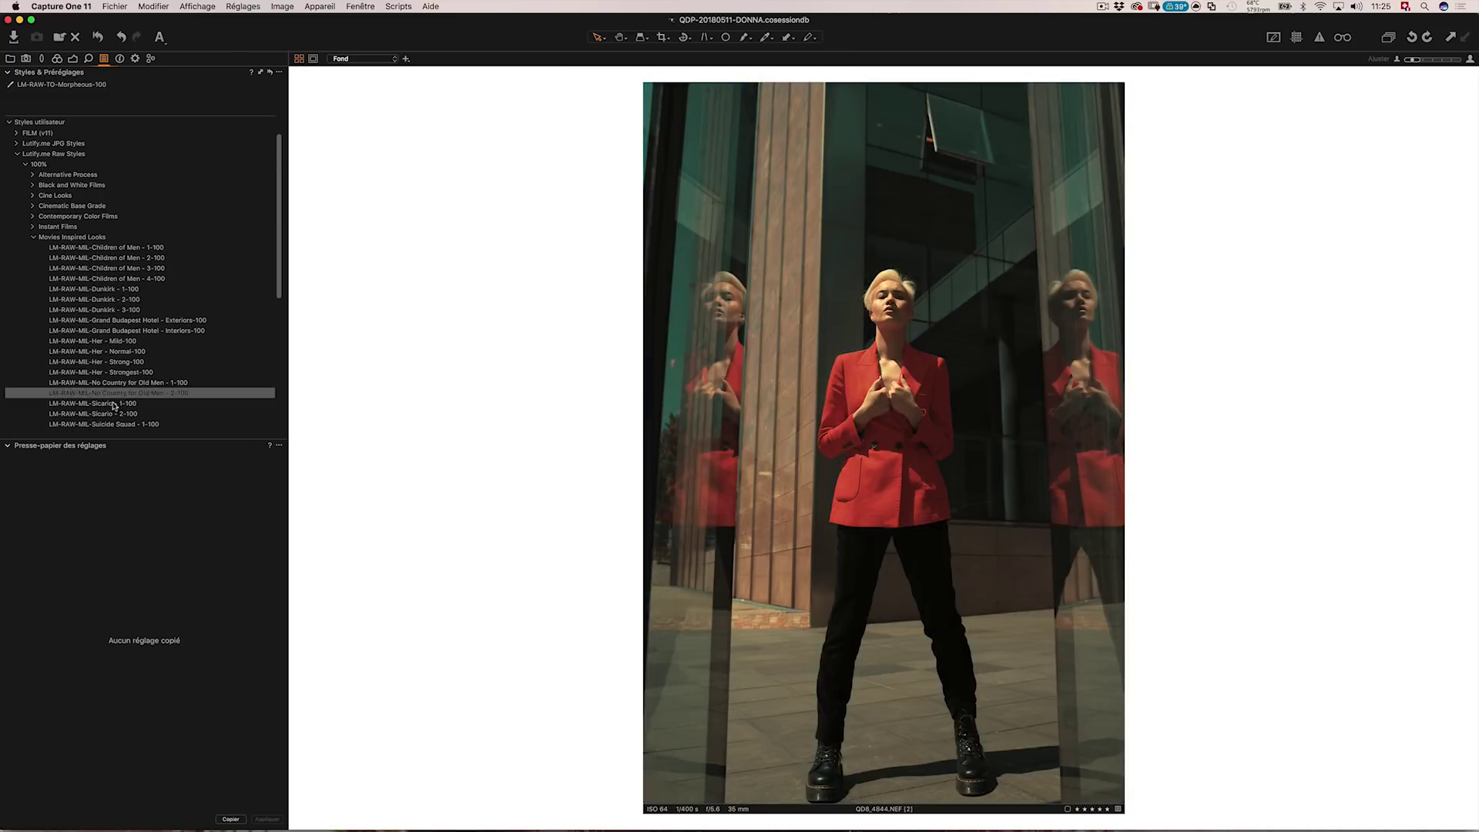
pyautogui.click(33, 237)
pyautogui.click(32, 227)
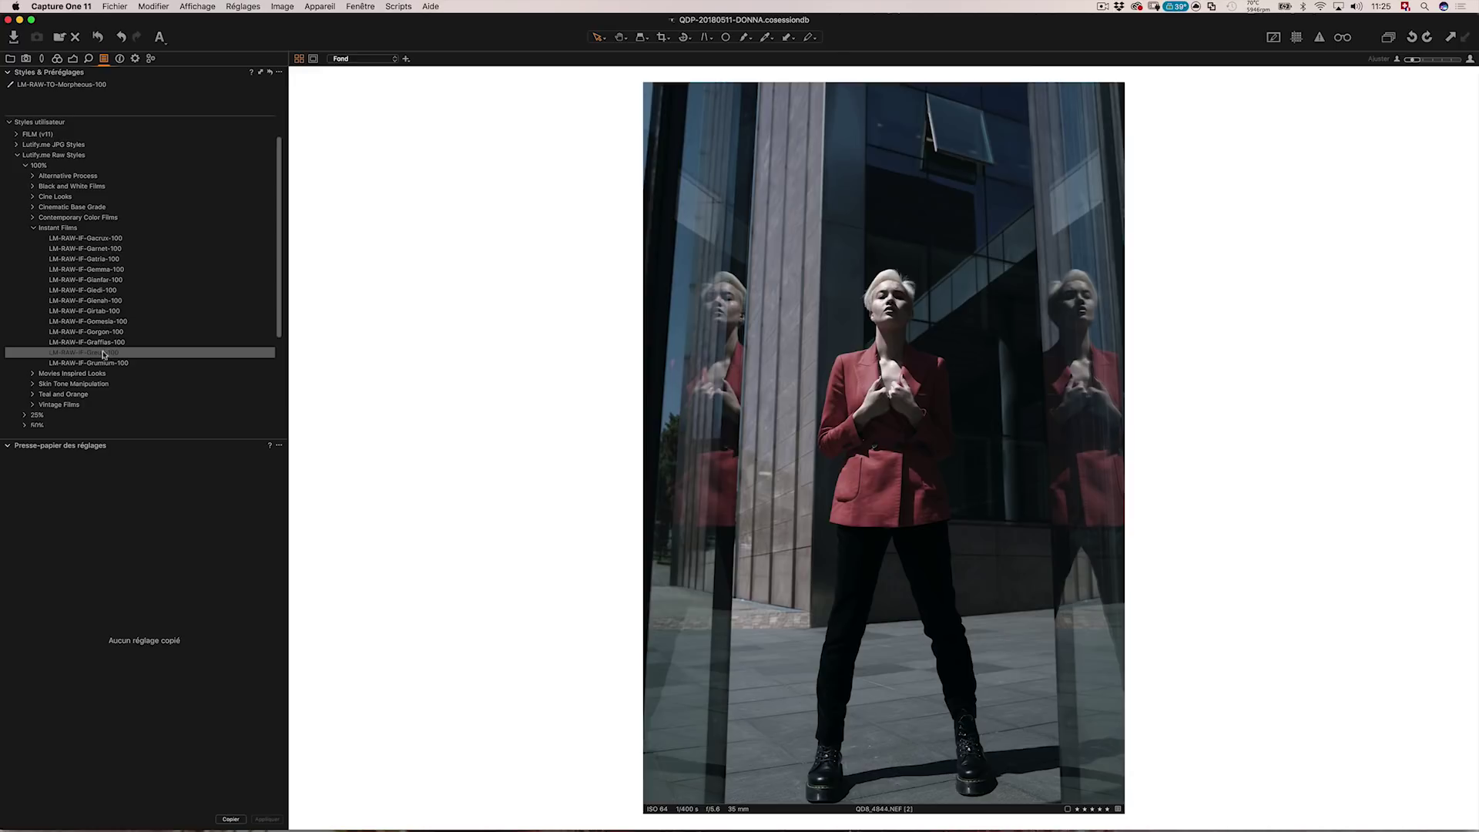
pyautogui.click(32, 227)
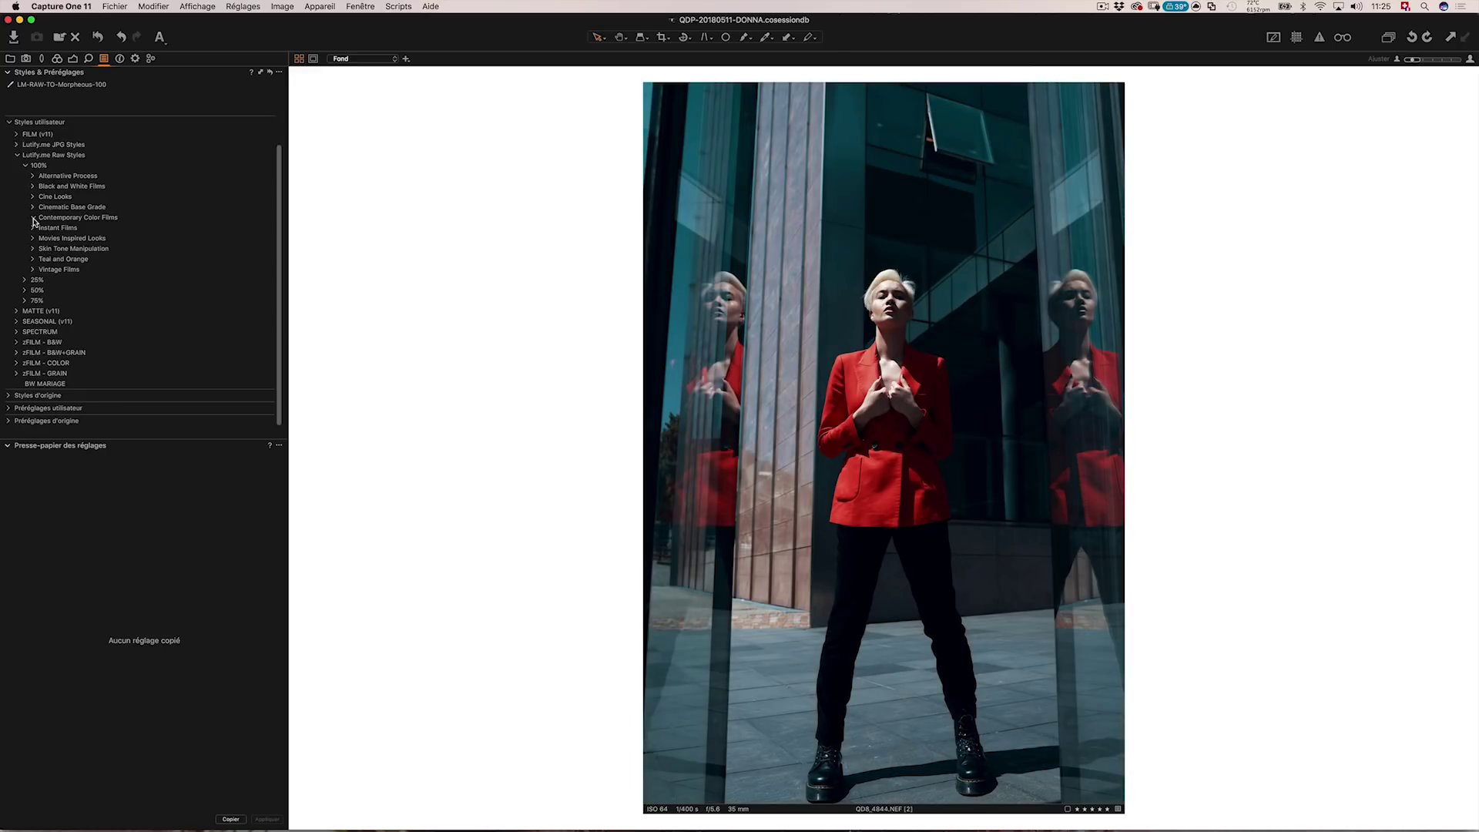
# Preview the Contemporary Color Films and Cinematic Base Grade styles of the 100% group on the photo.
pyautogui.click(33, 218)
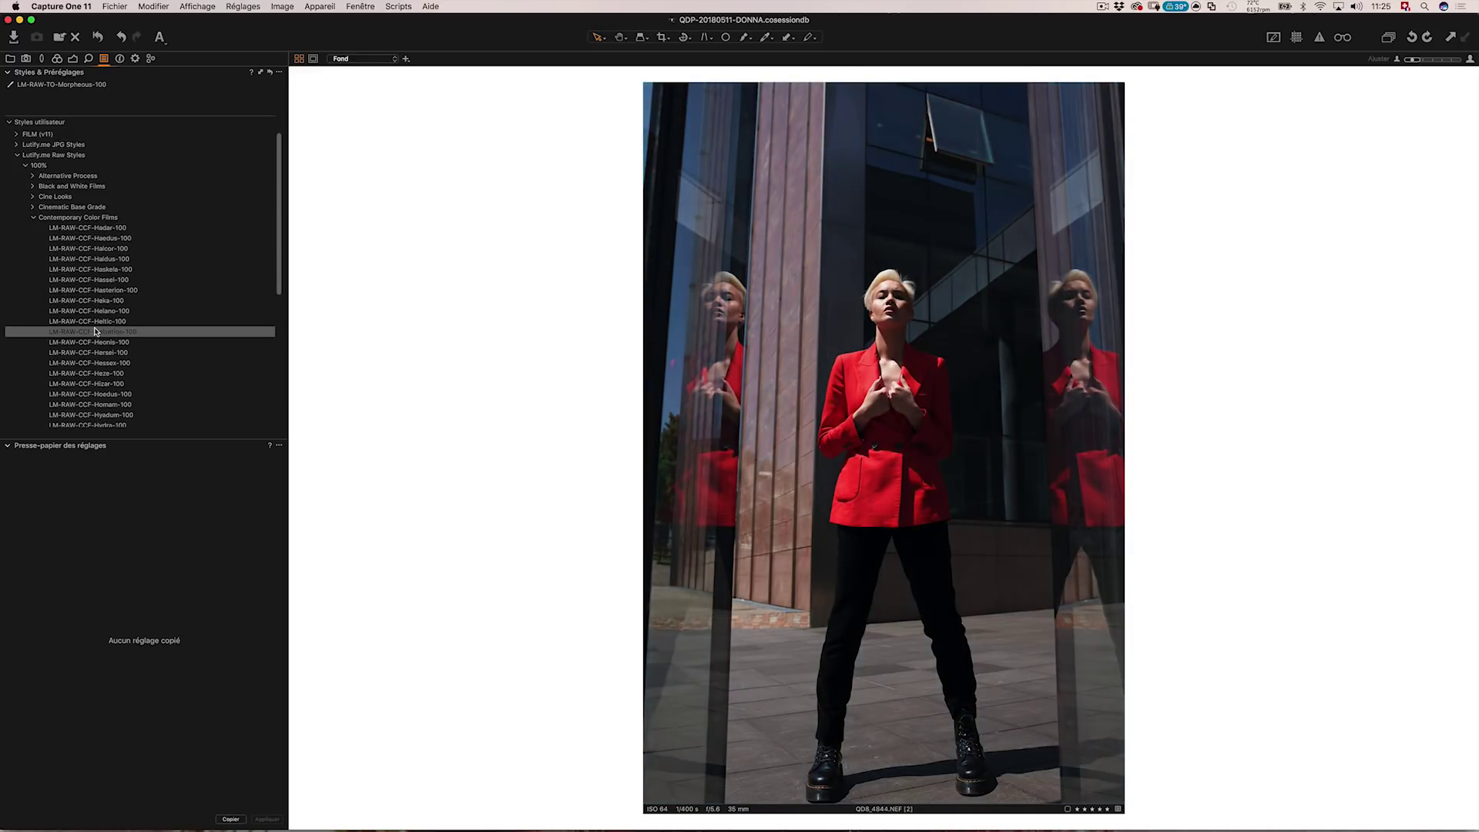
pyautogui.scroll(-2, 97, 354)
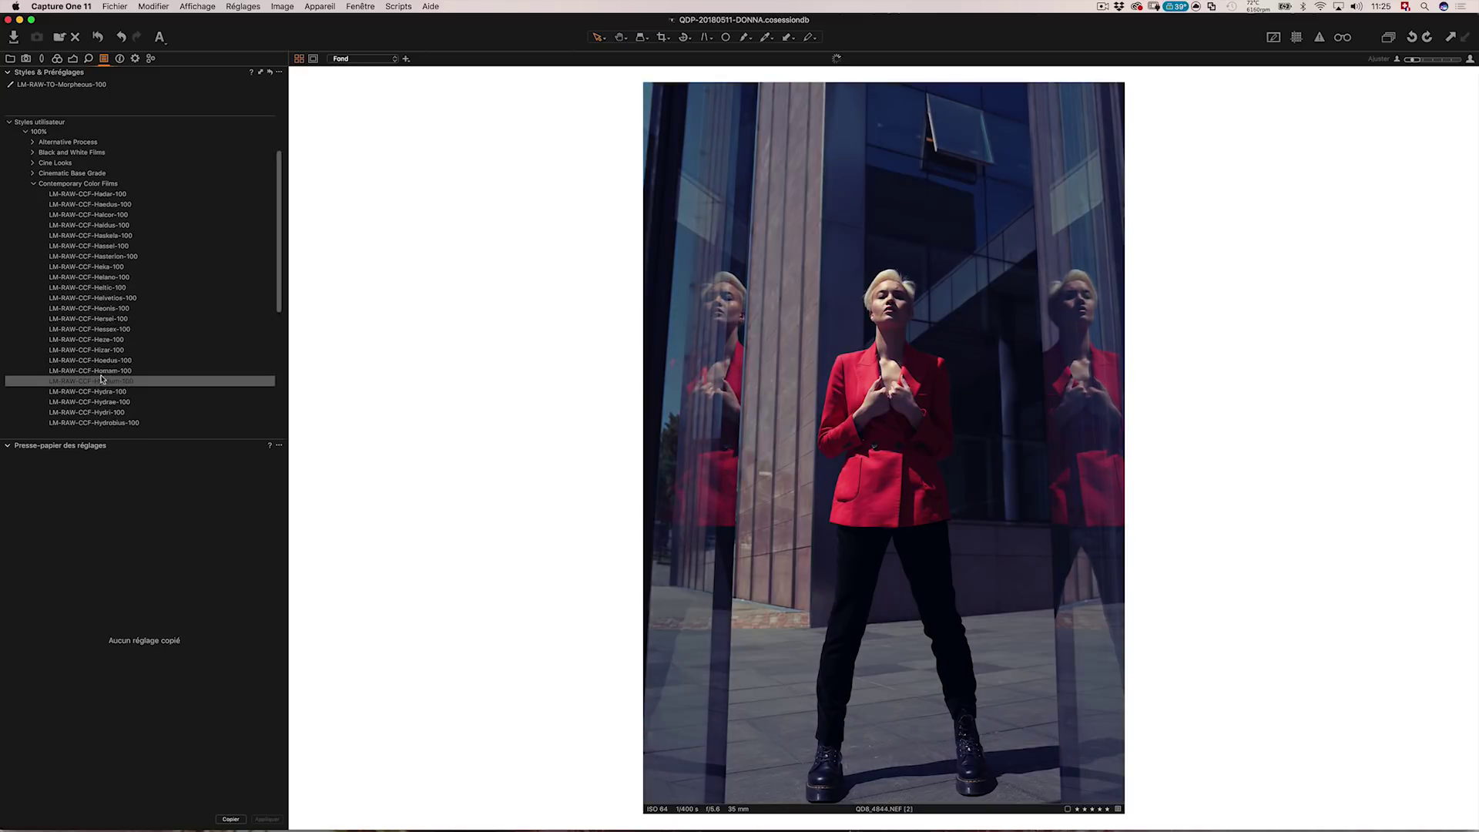
pyautogui.click(31, 184)
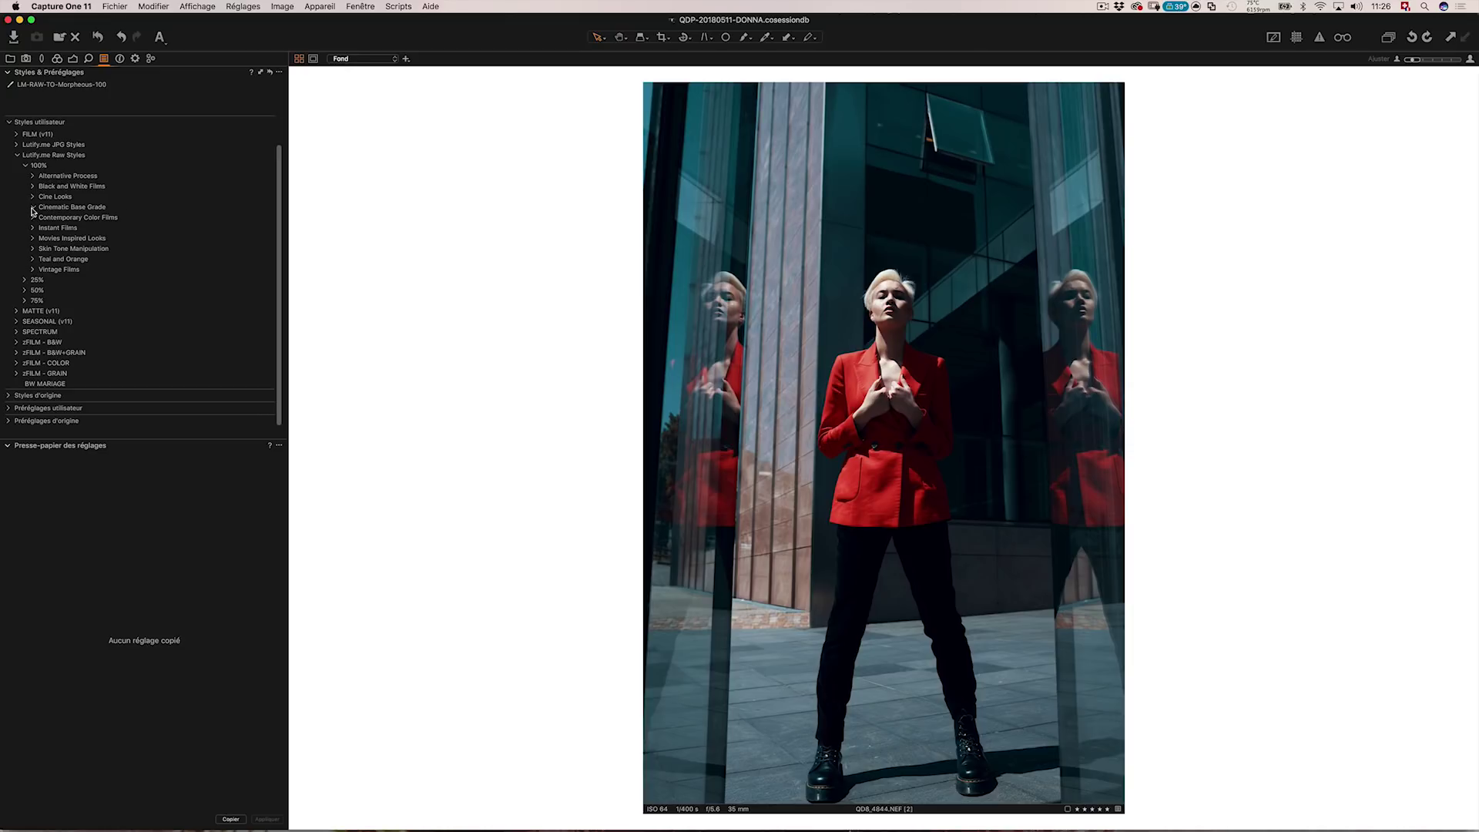
pyautogui.click(32, 207)
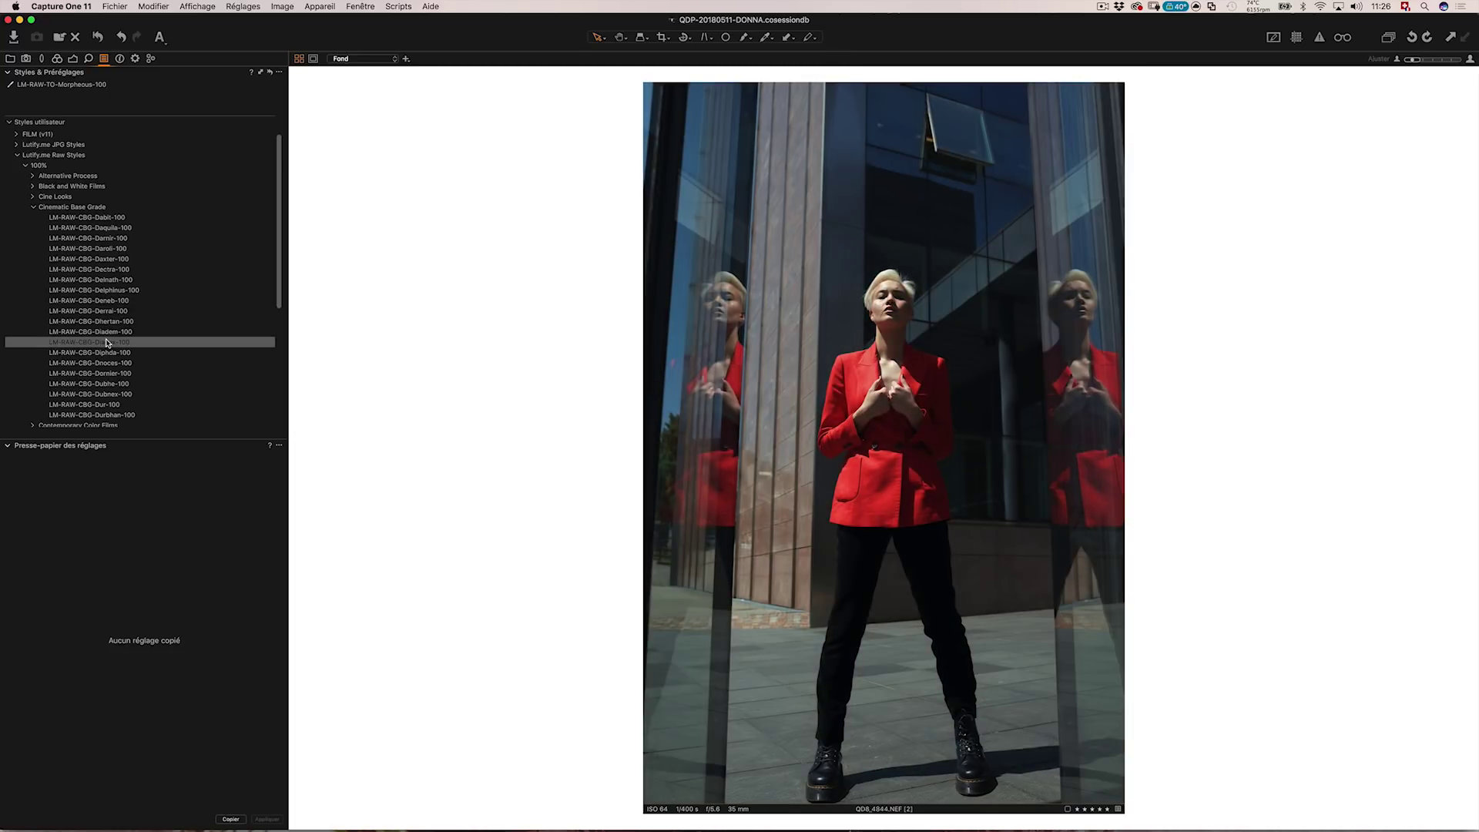
pyautogui.click(33, 207)
# Preview the Cine Looks and Black and White Films styles, and expand the Alternative Process group.
pyautogui.click(32, 197)
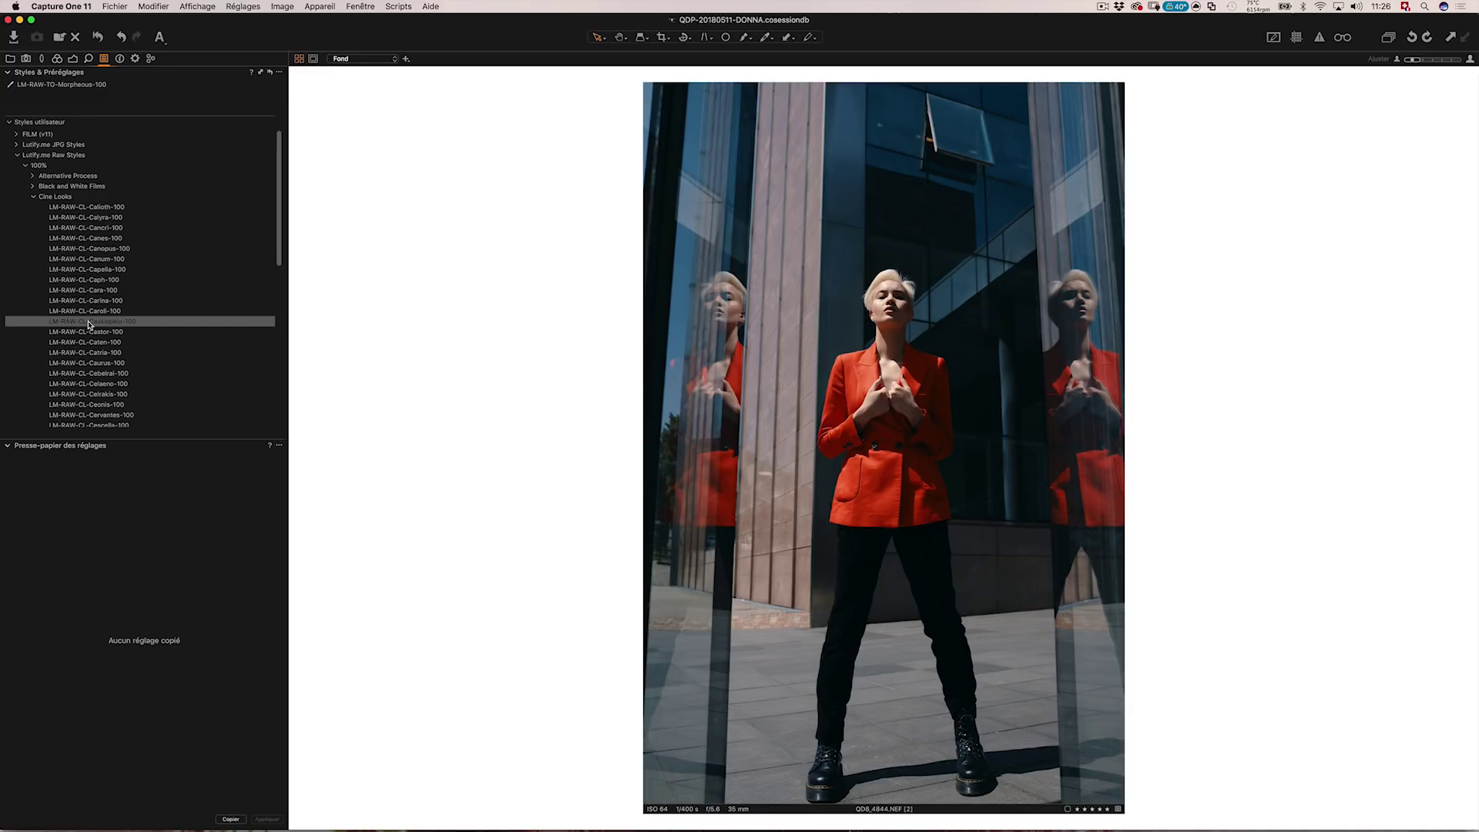
pyautogui.click(33, 196)
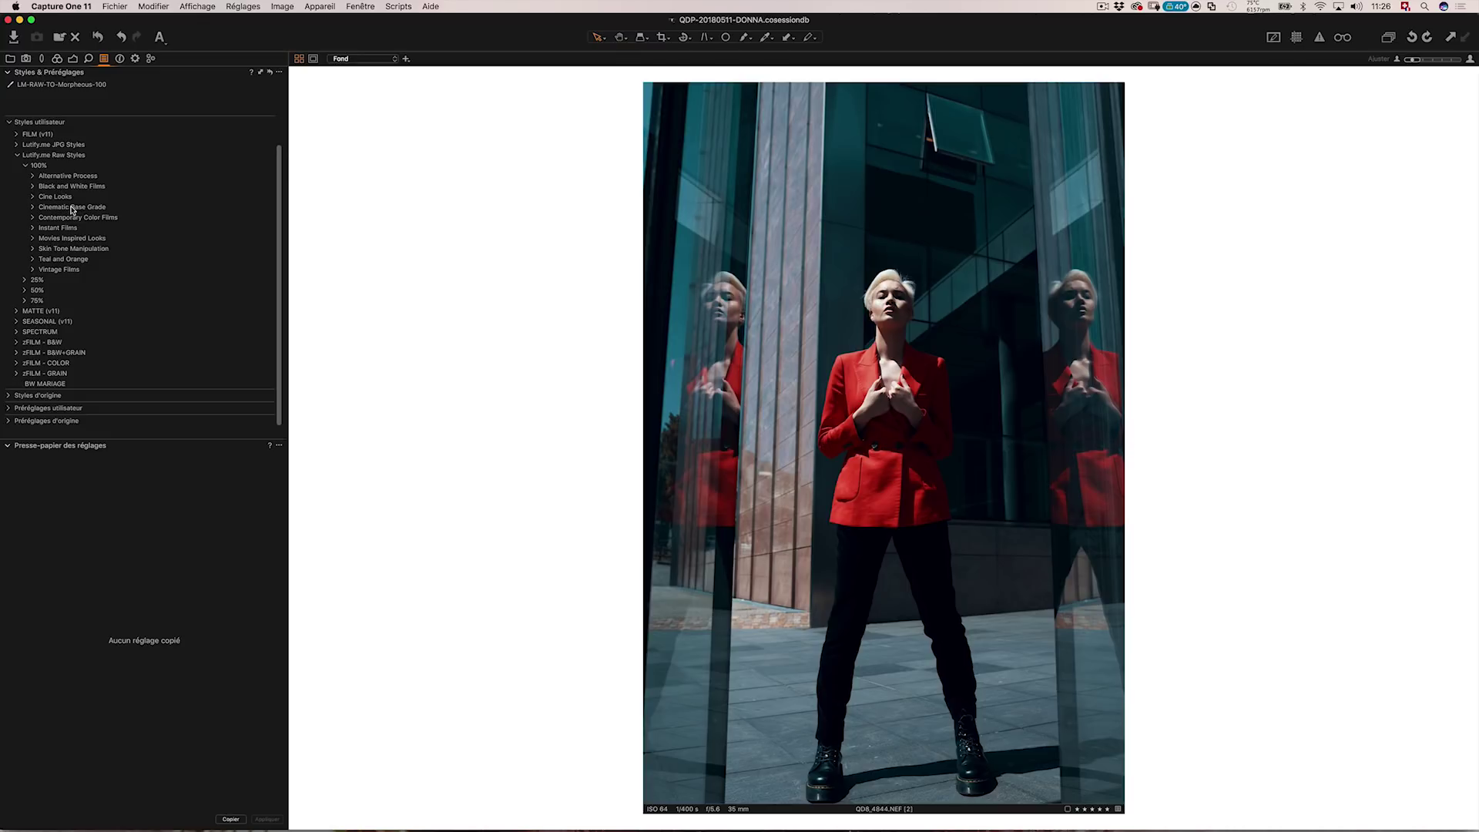
pyautogui.click(32, 187)
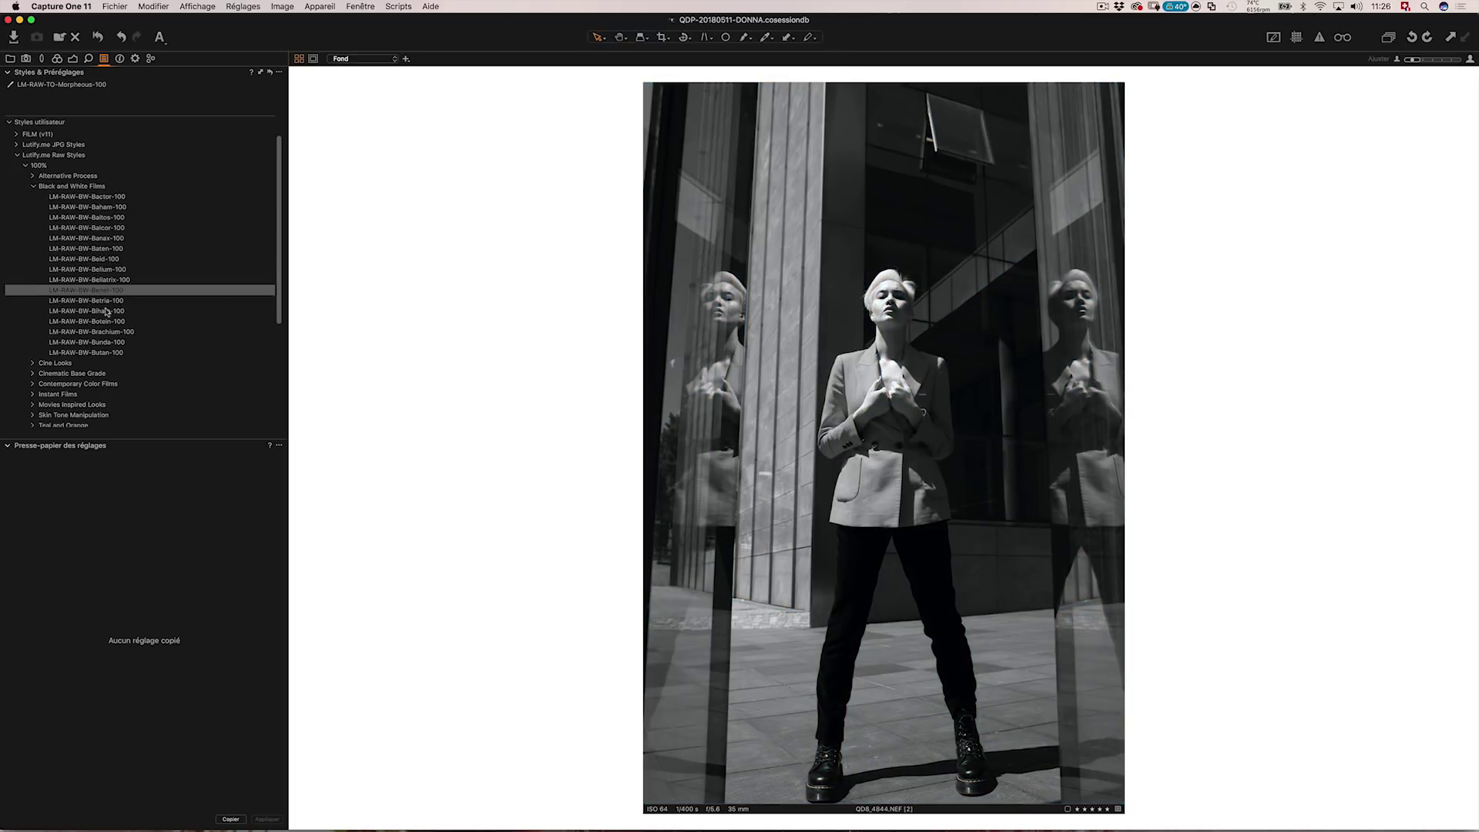
pyautogui.click(33, 186)
pyautogui.click(32, 176)
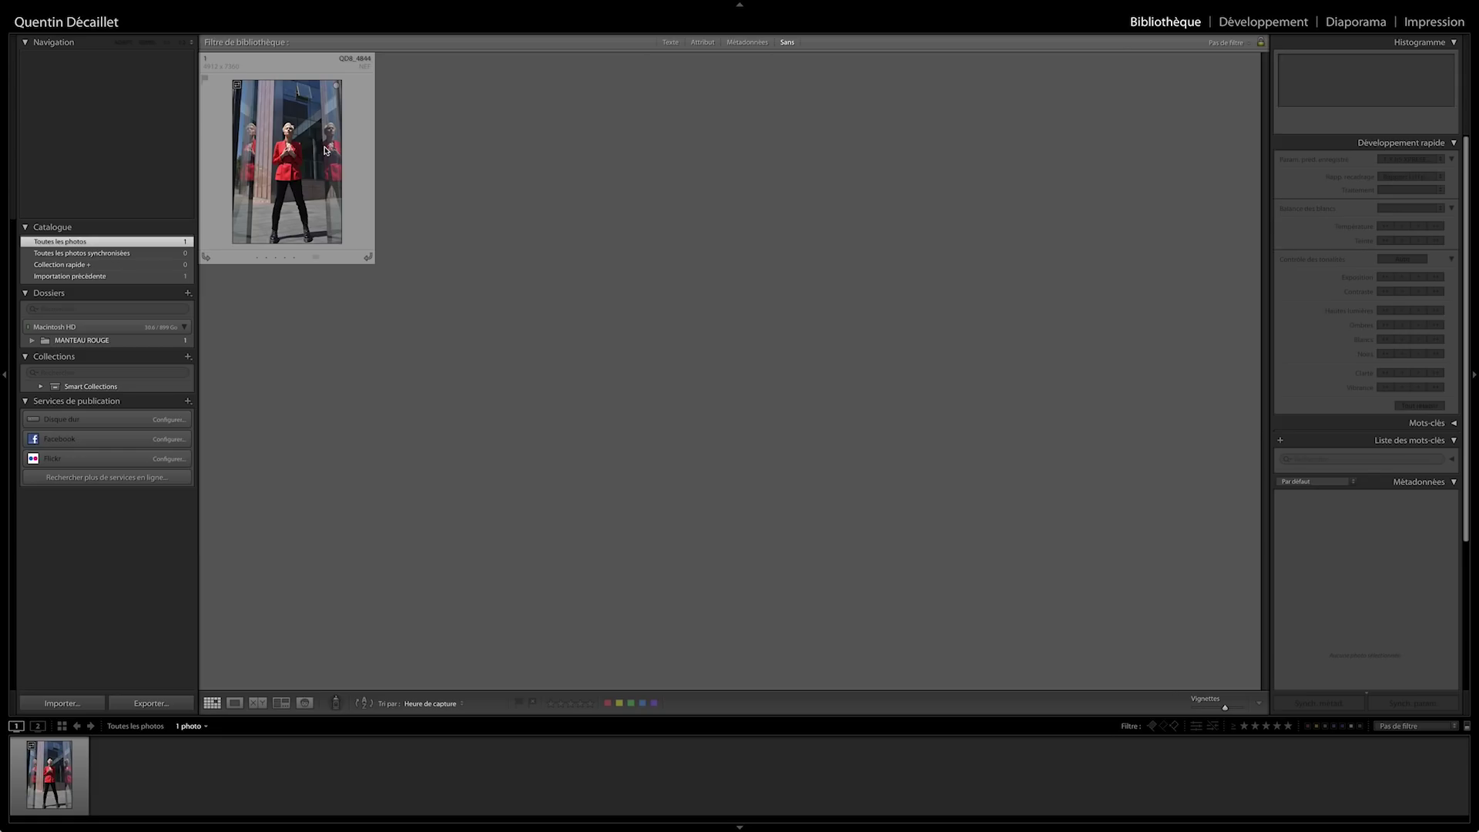
# Switch to Lightroom, open the red-jacket photo for developing and show the profile browser.
pyautogui.doubleClick(324, 150)
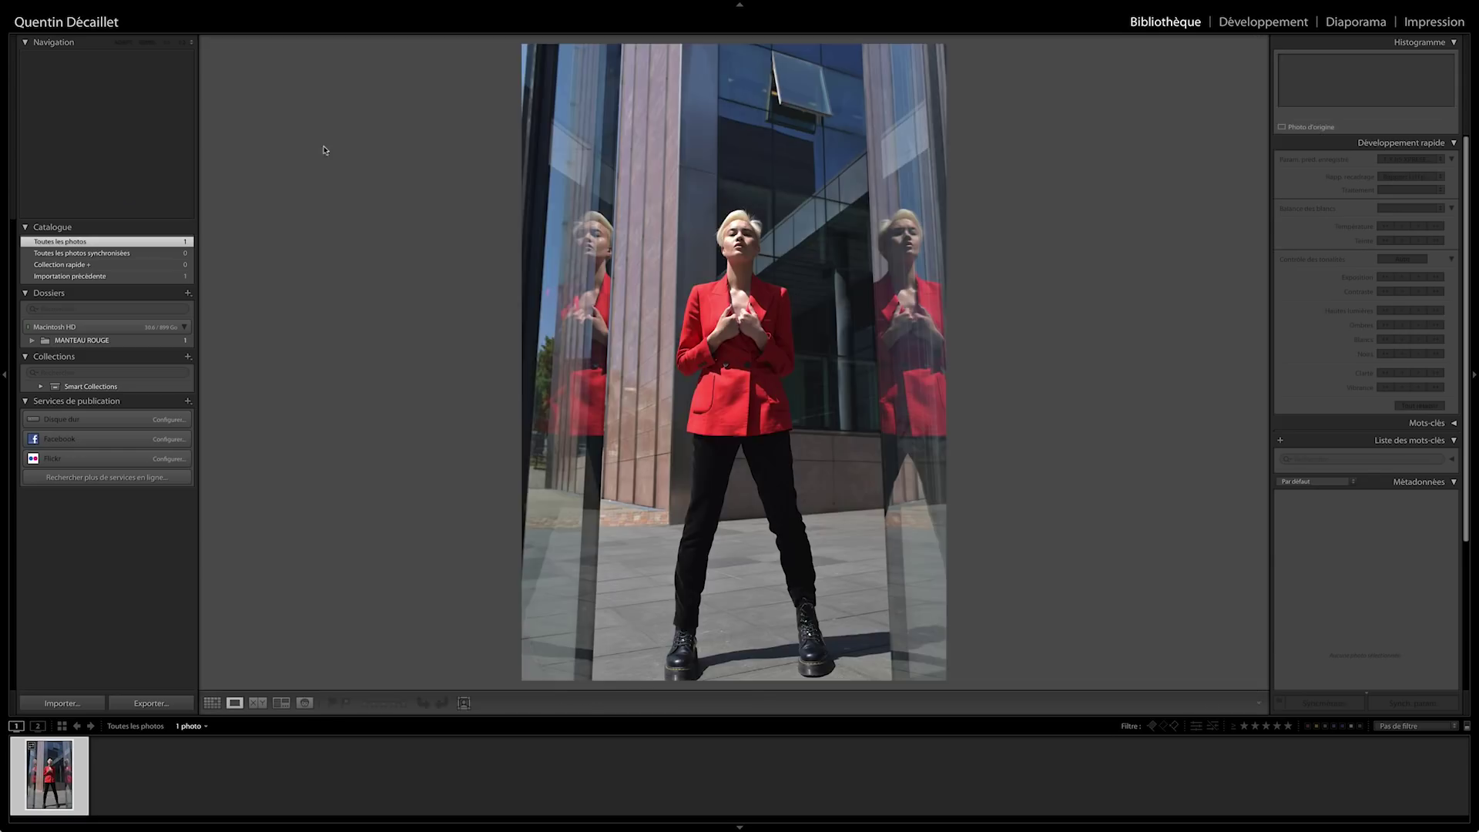
pyautogui.click(1261, 23)
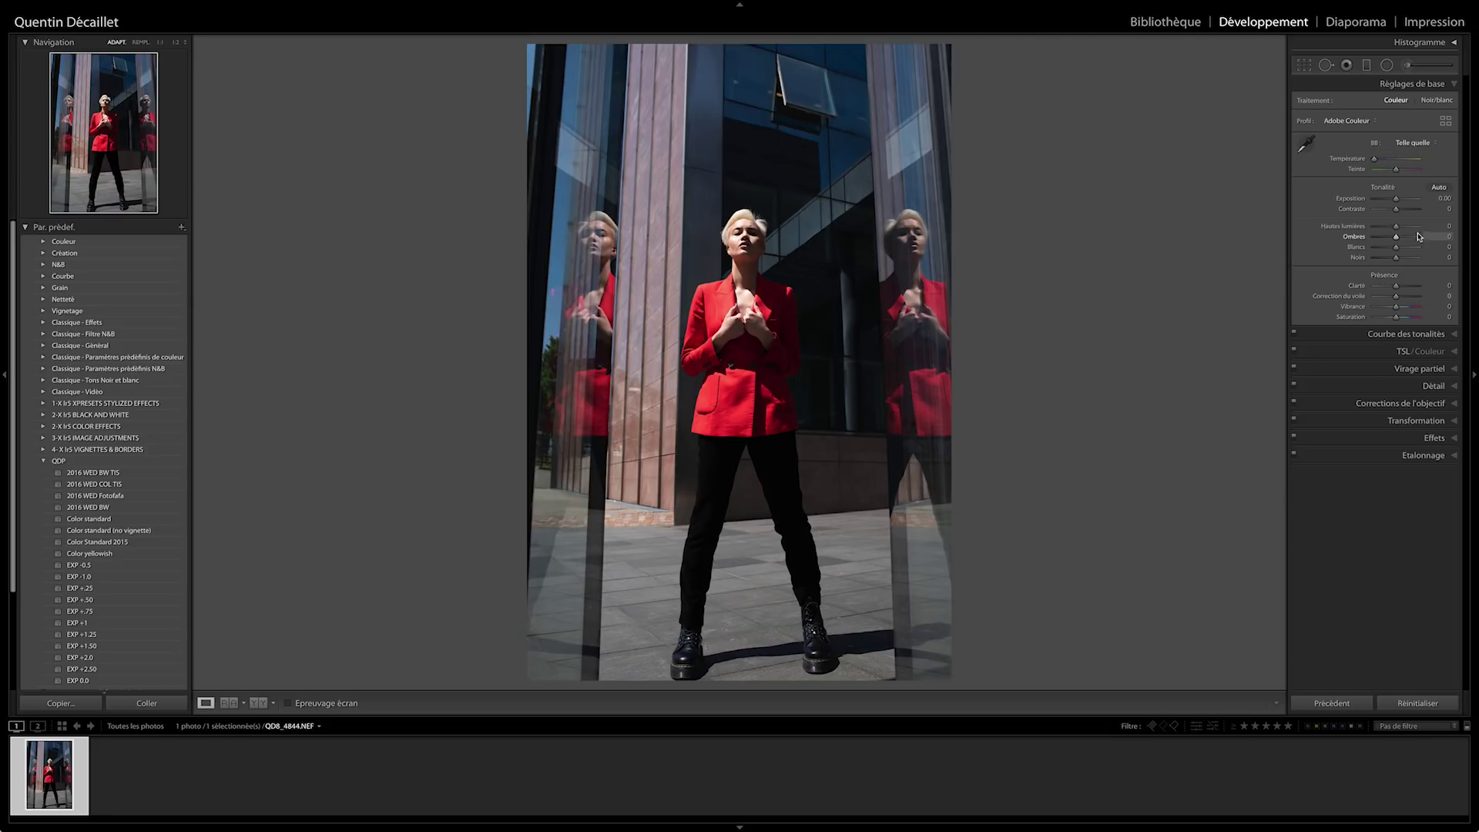
pyautogui.click(1447, 121)
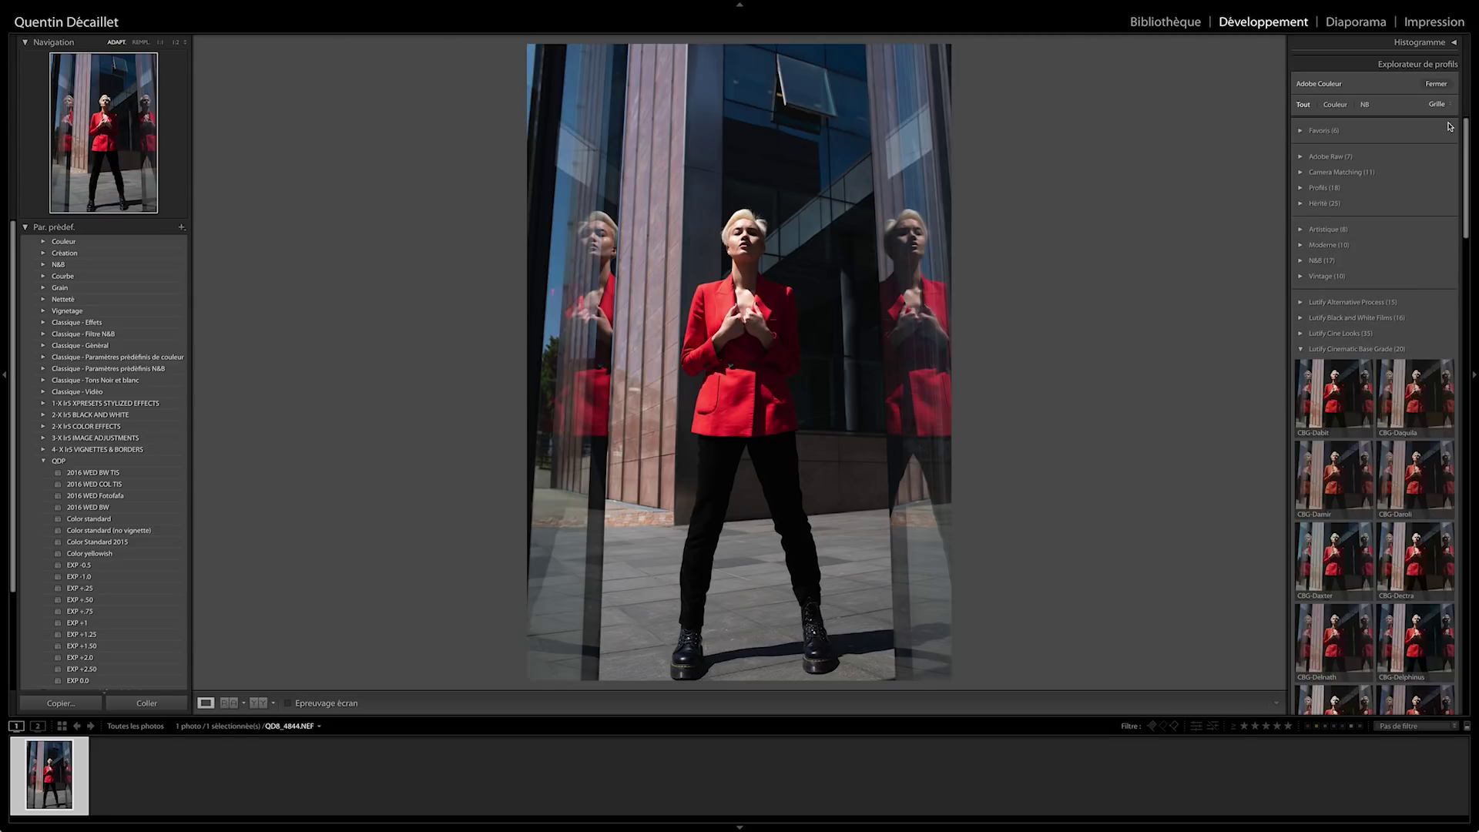
# Collapse the open Lutify profile groups and look through the Lutify Instant Films profiles.
pyautogui.click(1318, 348)
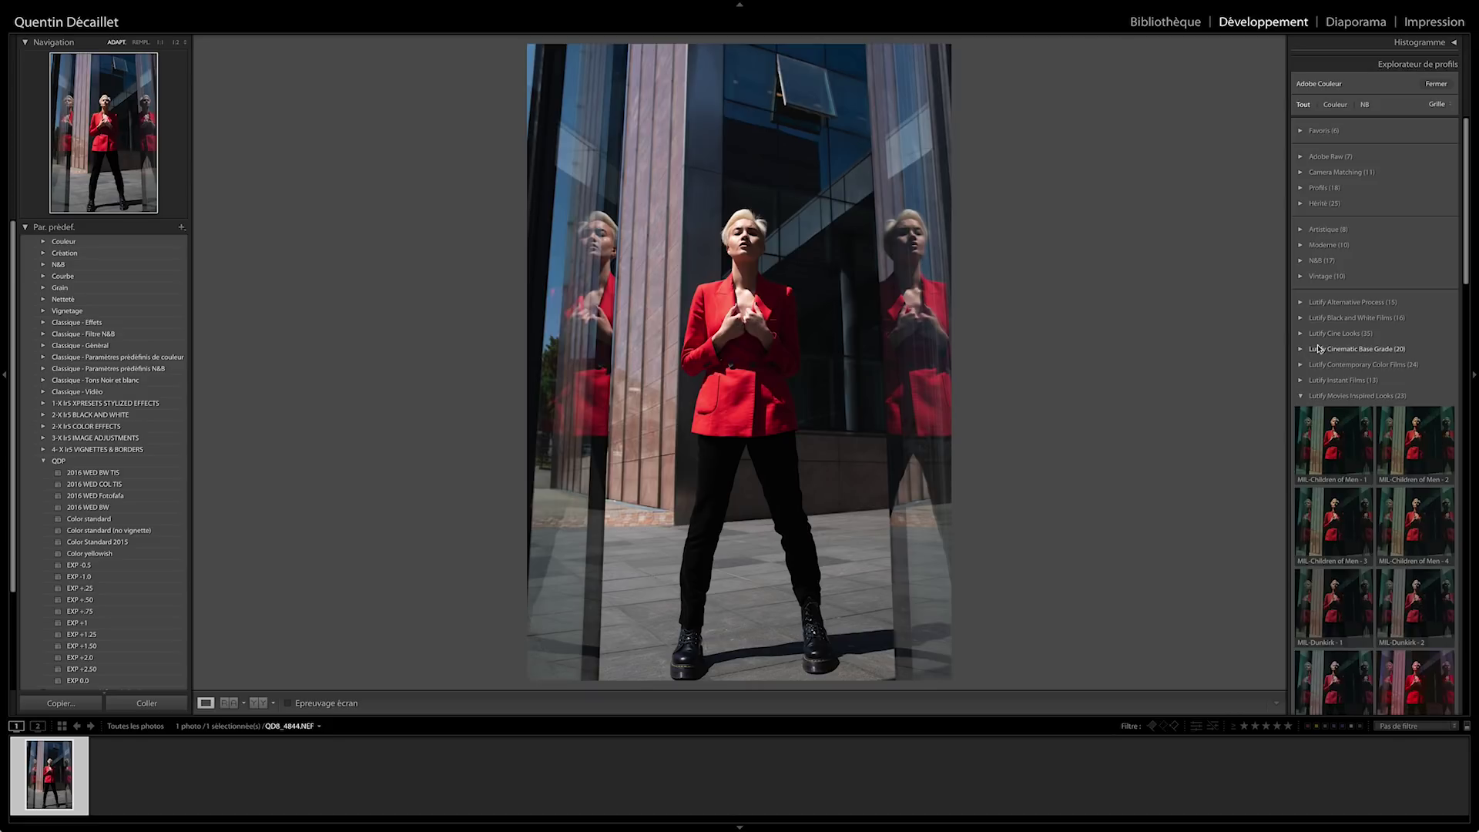
pyautogui.click(1309, 396)
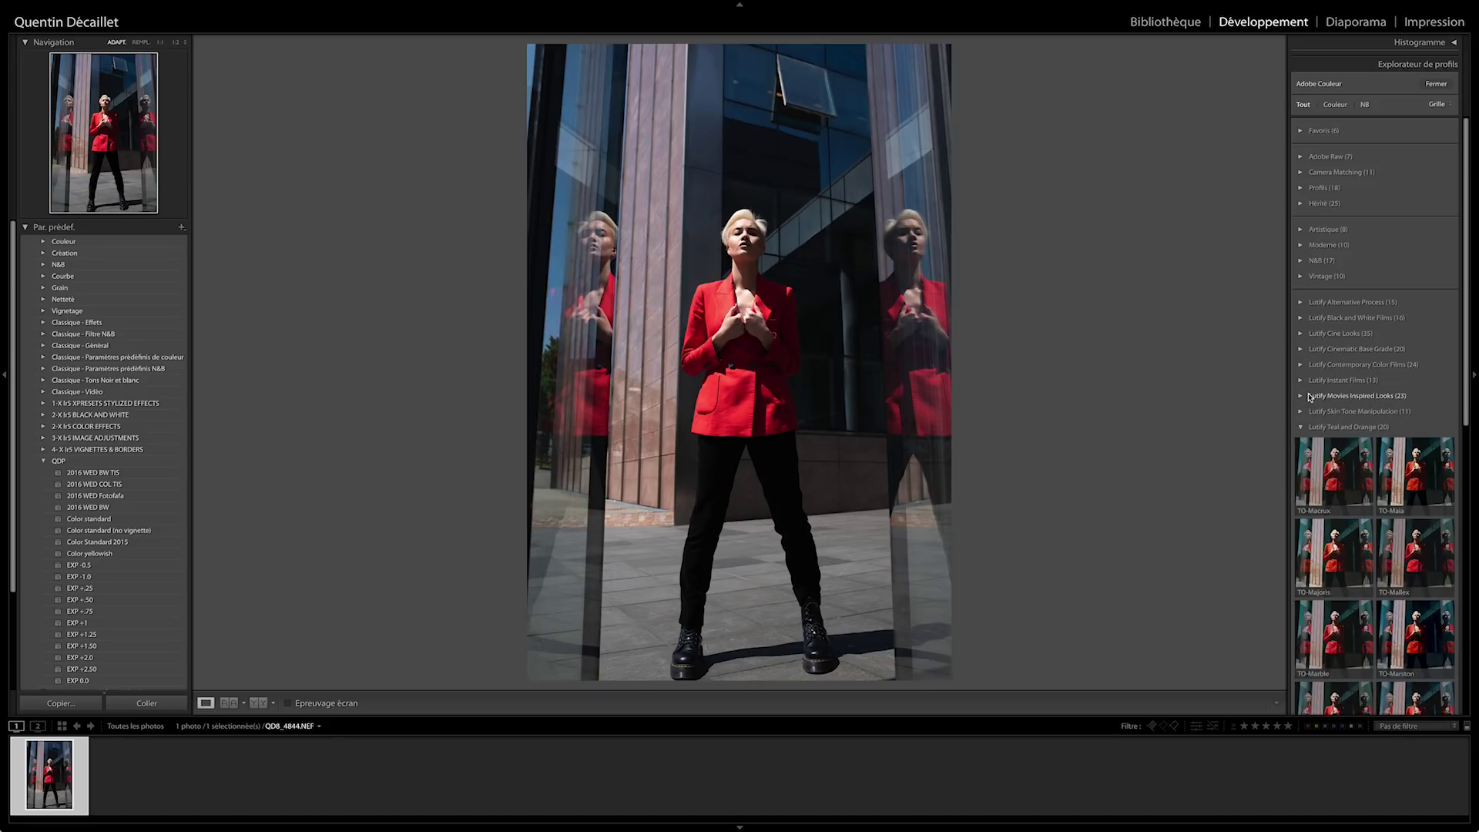
pyautogui.click(1302, 427)
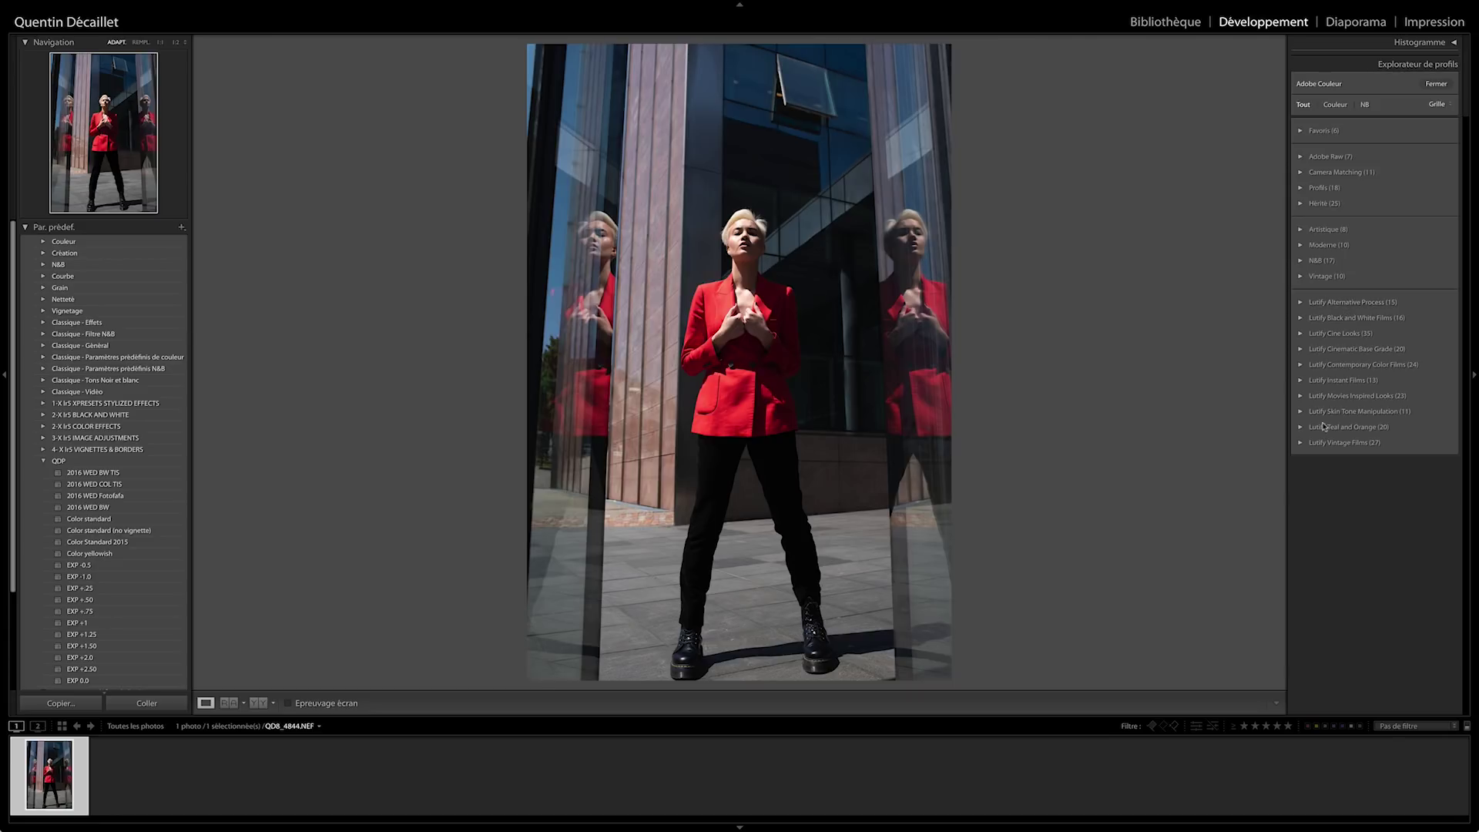
pyautogui.click(1301, 381)
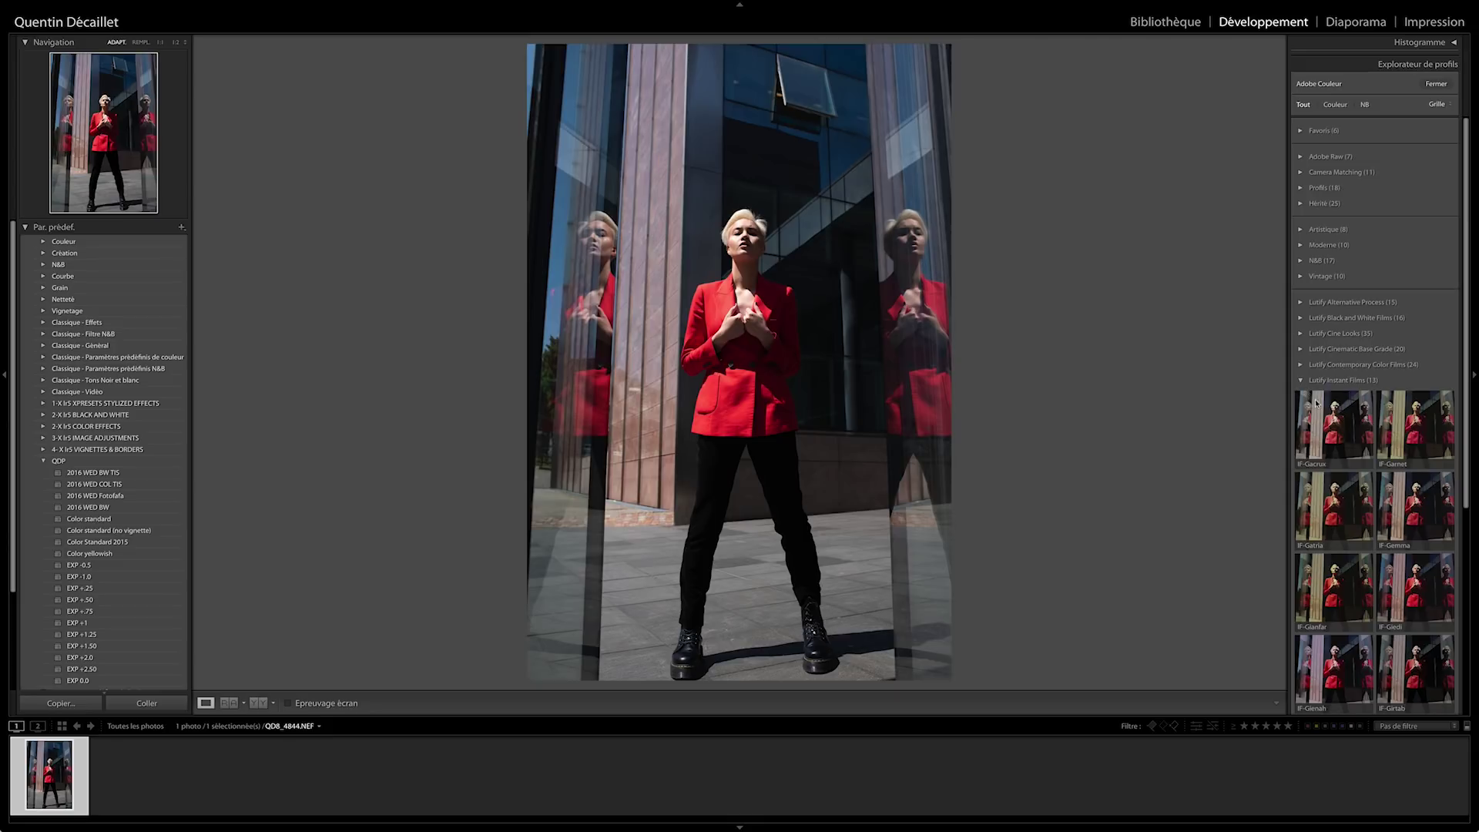
pyautogui.click(1302, 380)
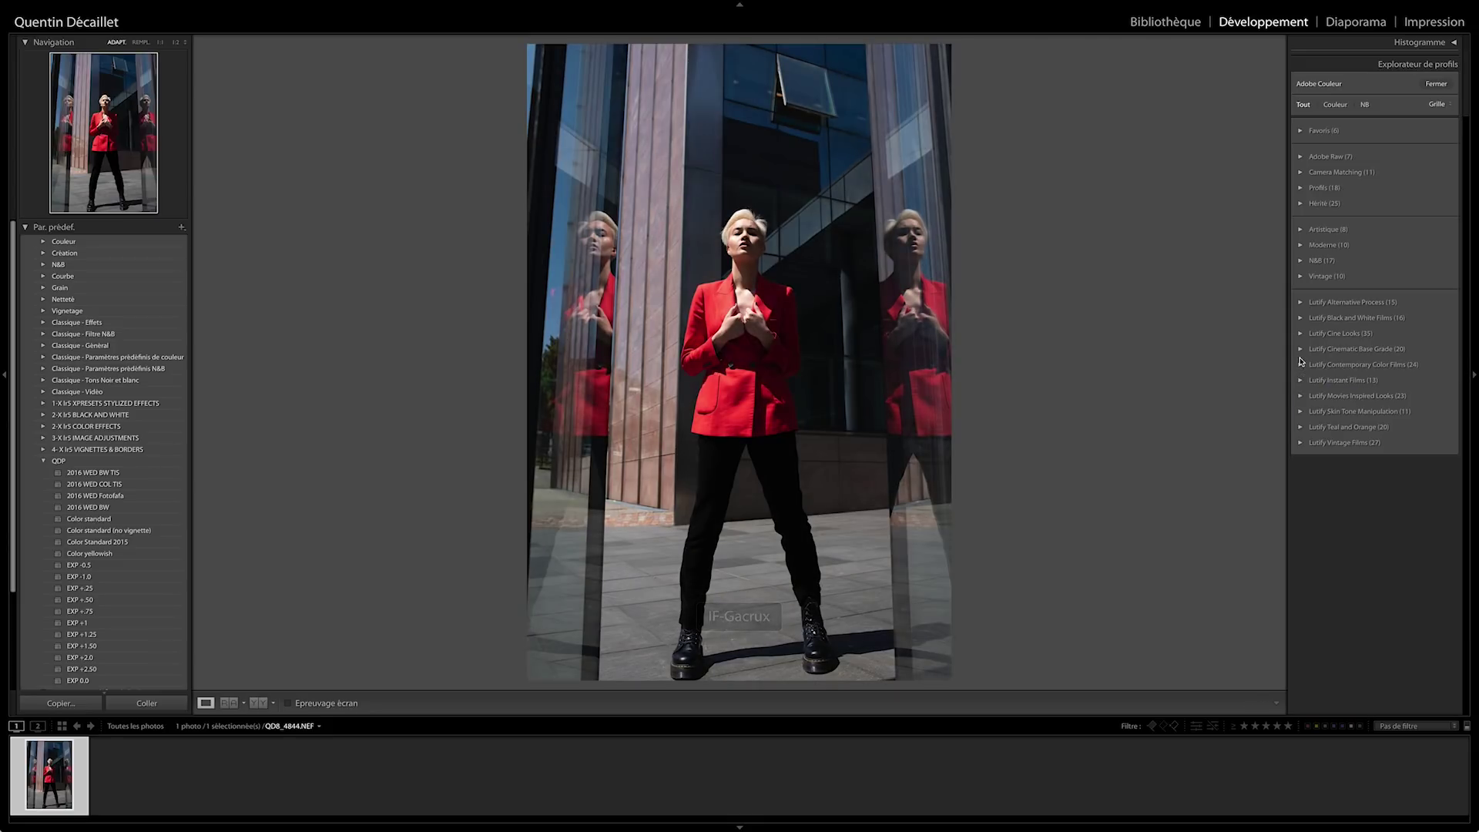
# Apply the TO-Morpheous profile from the Lutify Teal and Orange group to the photo.
pyautogui.click(1301, 427)
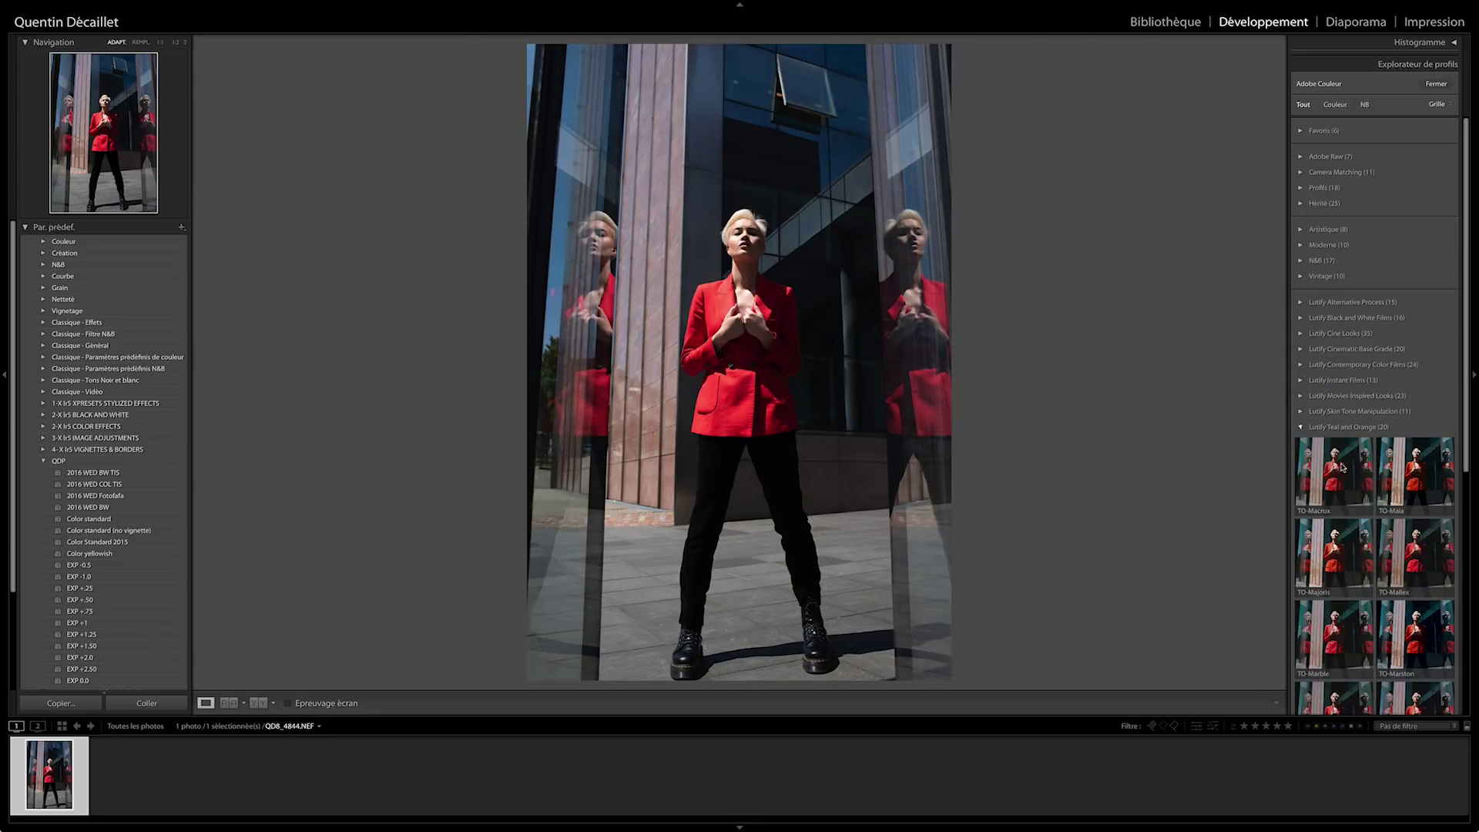
pyautogui.scroll(-10, 1341, 466)
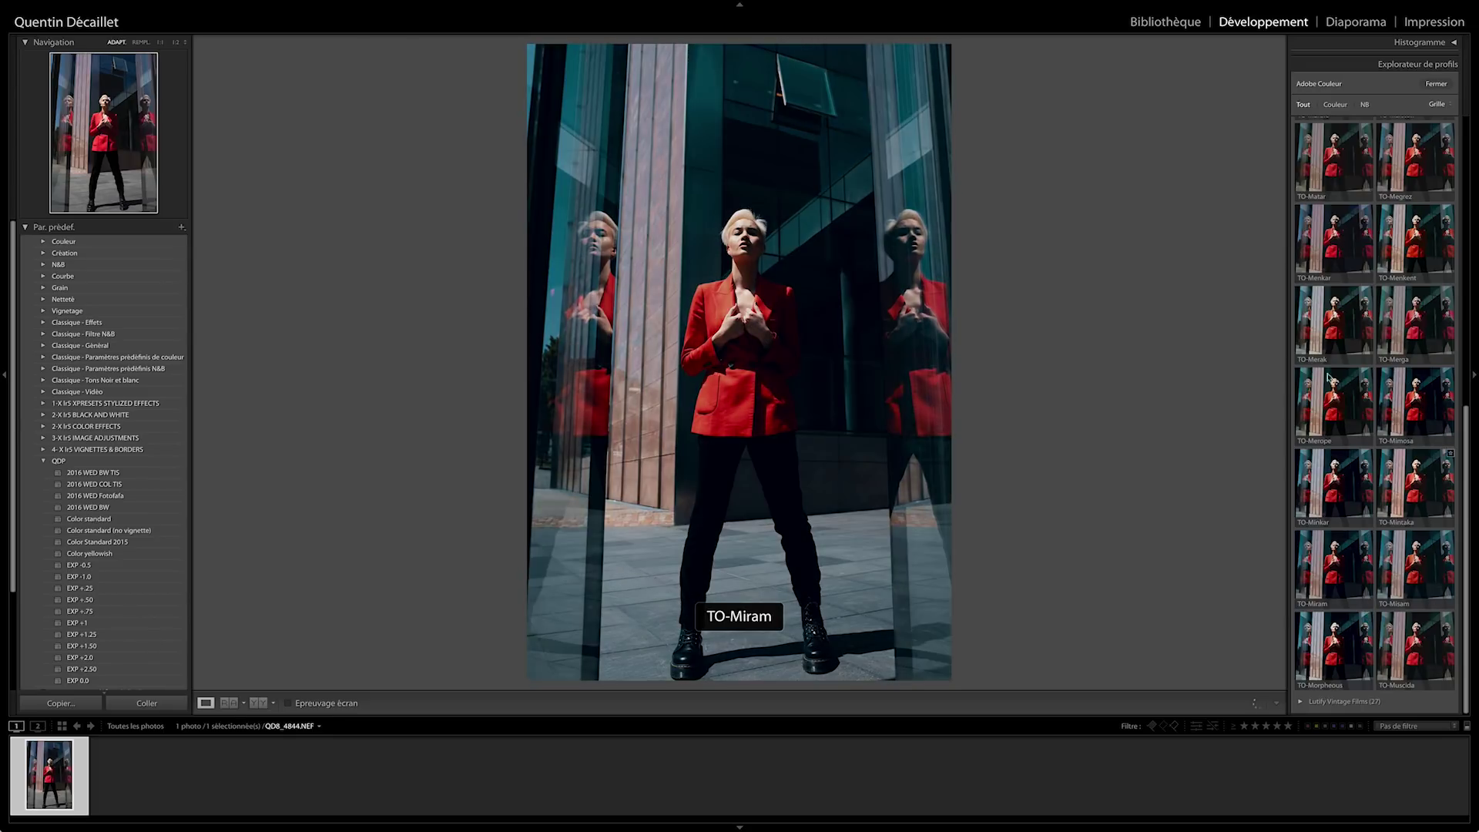
pyautogui.click(1338, 652)
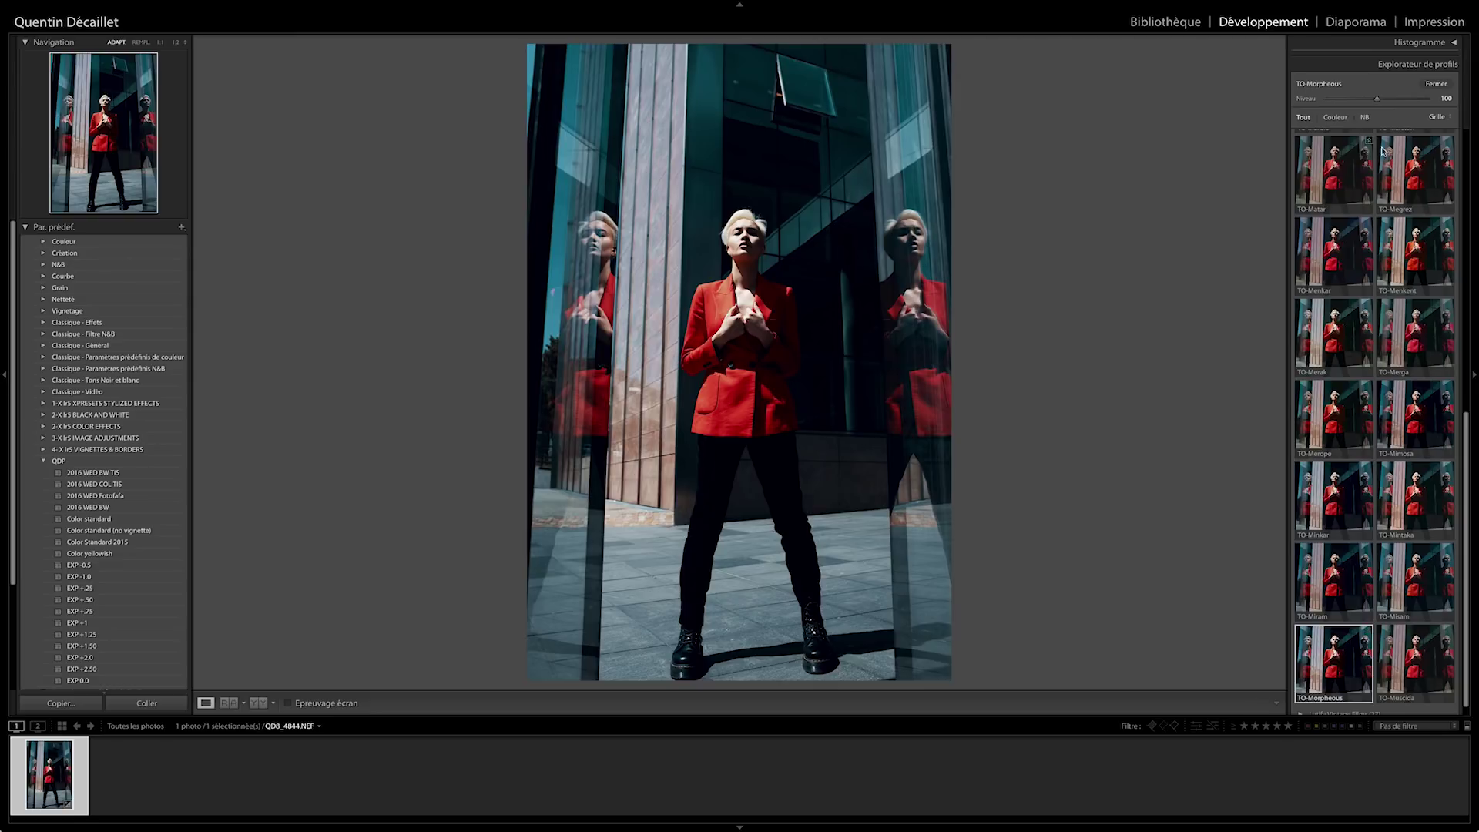
# Lower the TO-Morpheous profile's level to 25 and close the profile browser.
pyautogui.moveTo(1376, 98)
pyautogui.mouseDown()
pyautogui.moveTo(1344, 100)
pyautogui.moveTo(1387, 99)
pyautogui.mouseUp()
pyautogui.doubleClick(1405, 99)
pyautogui.moveTo(1377, 102); pyautogui.dragTo(1339, 104)
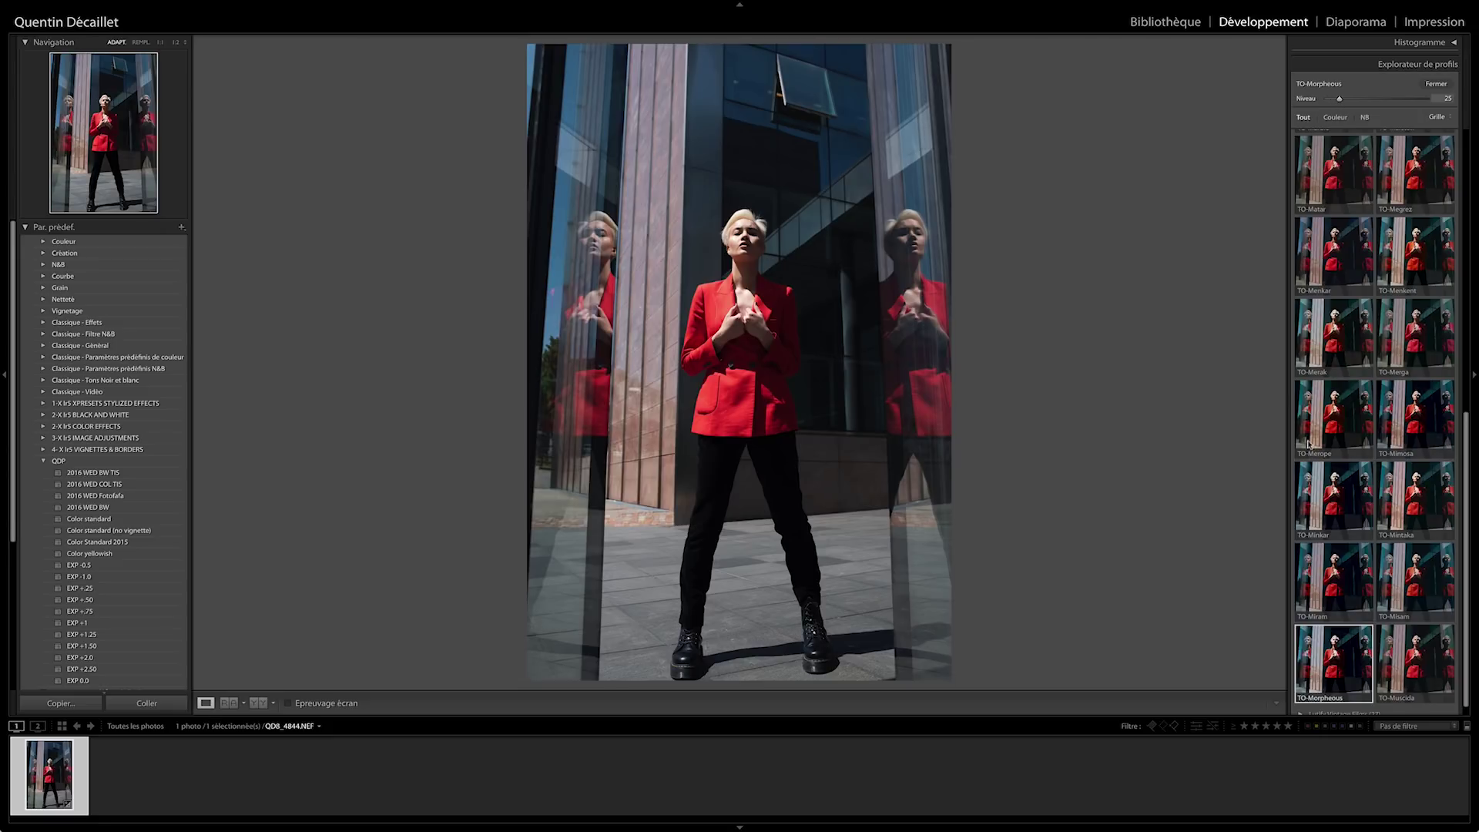
pyautogui.click(1435, 85)
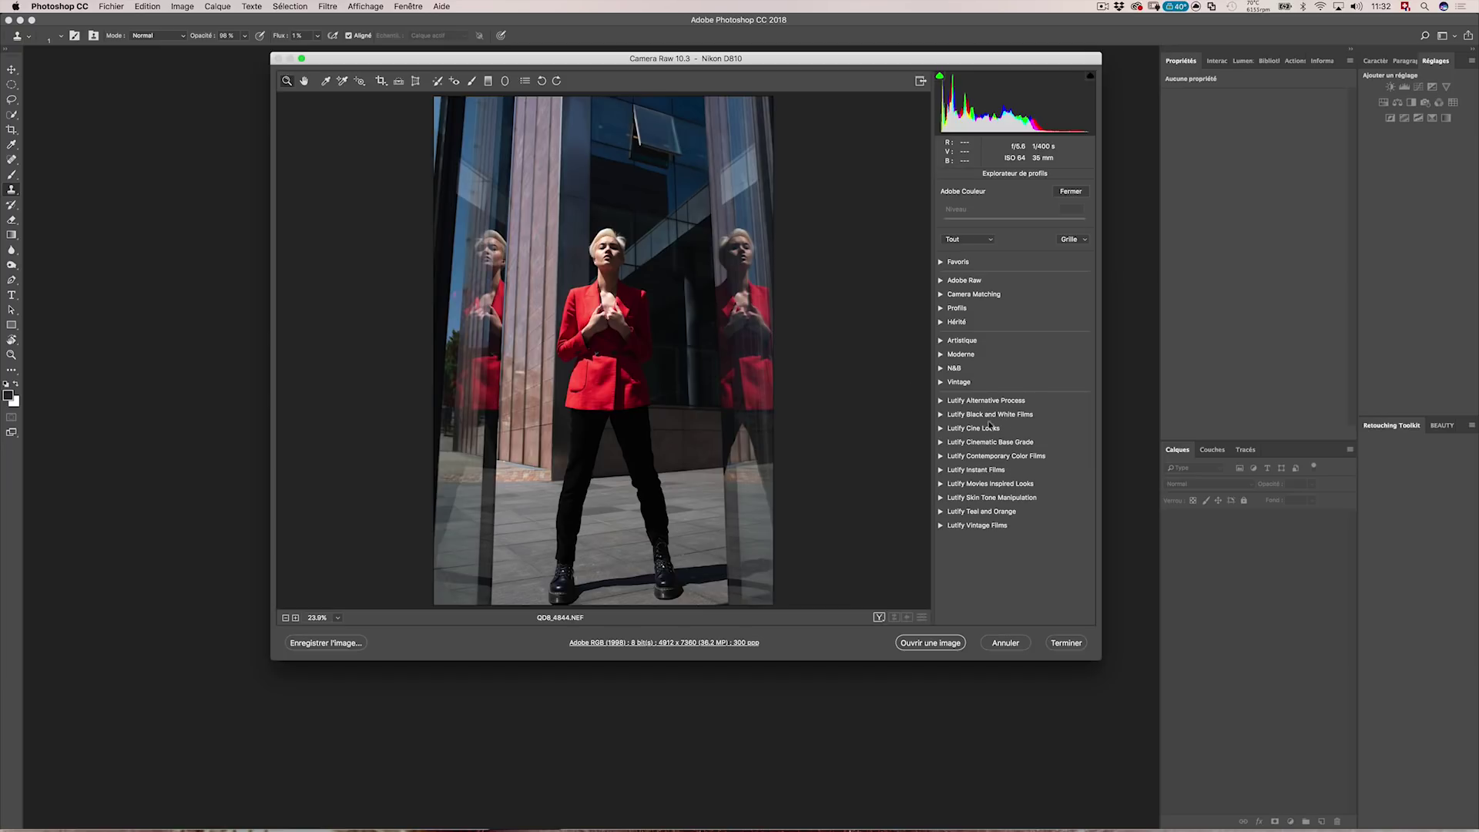
# In Photoshop, open the red-jacket raw photo from Camera Raw as an image and activate the Move tool.
pyautogui.click(948, 644)
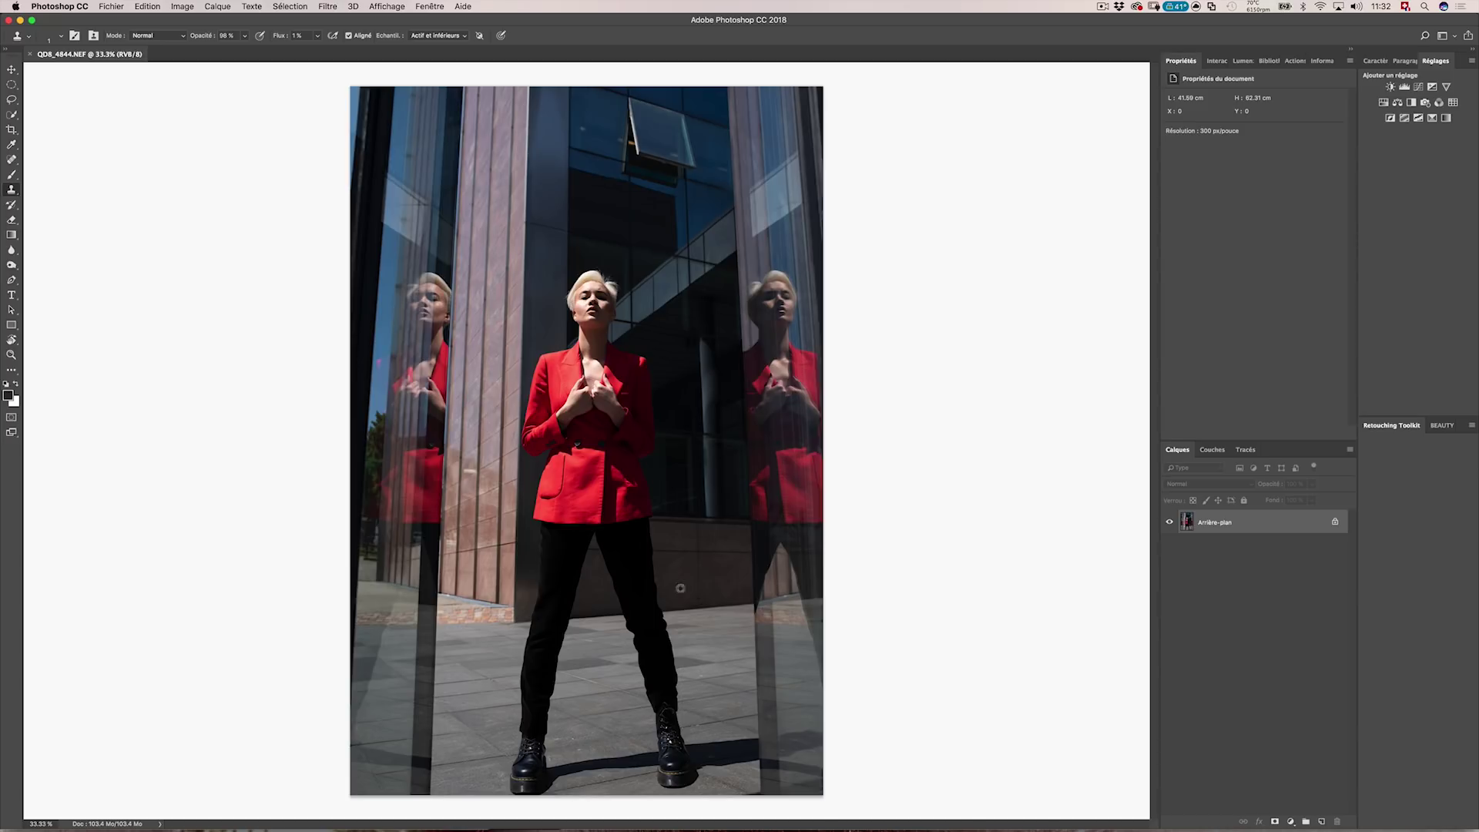
pyautogui.scroll(-1, 705, 463)
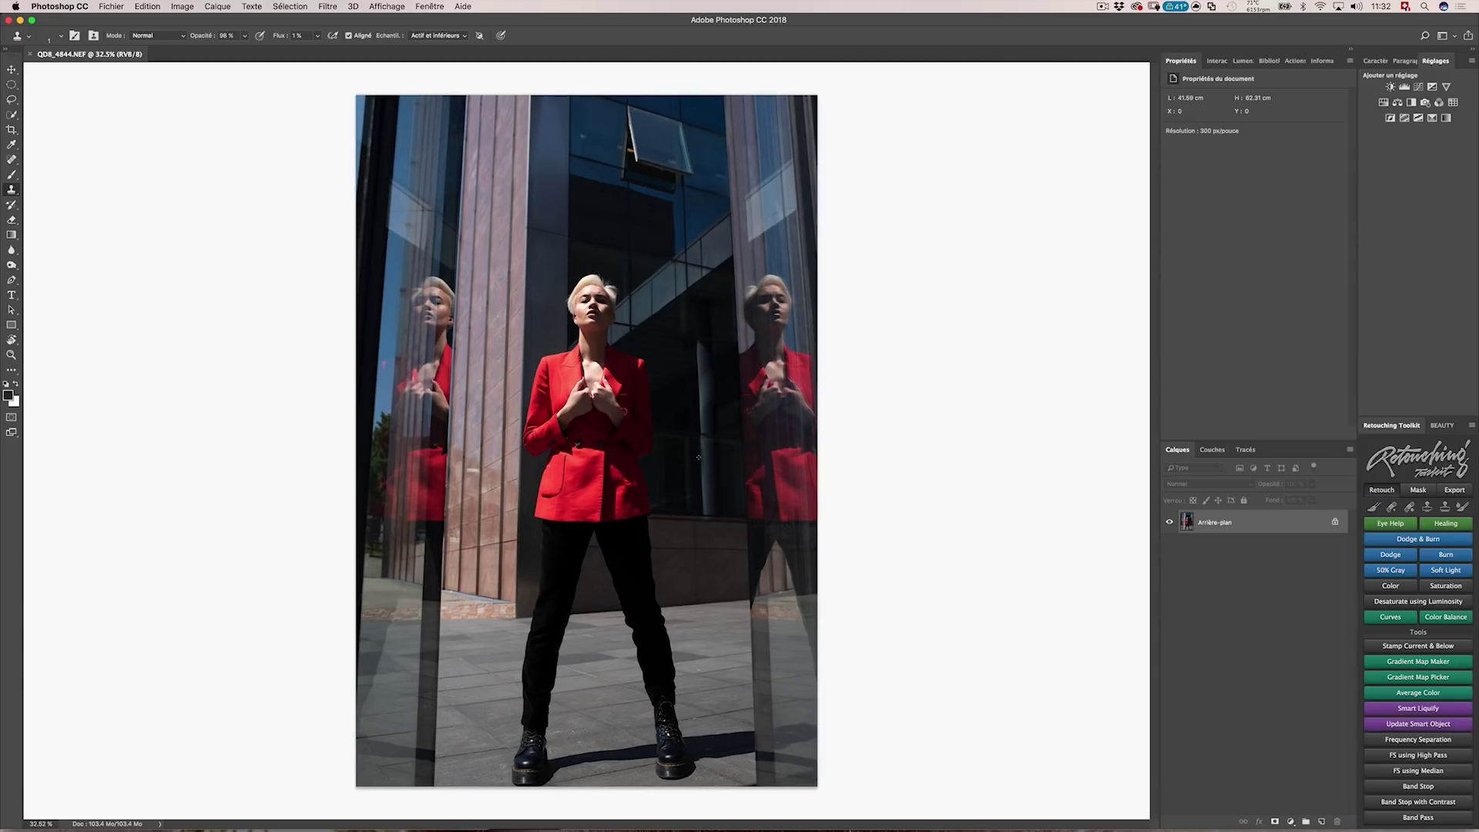
pyautogui.press('v')
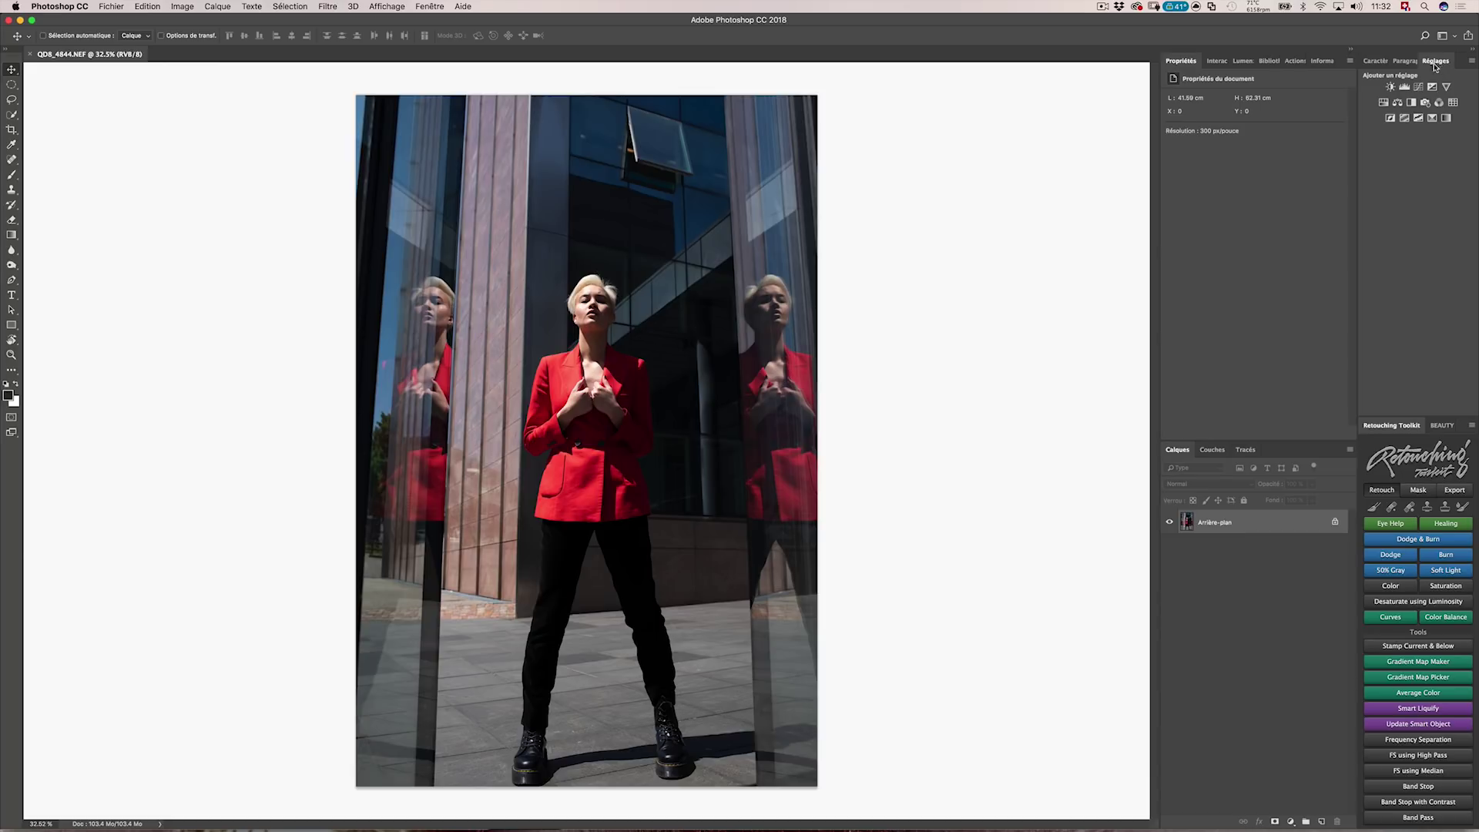
# Add a Color Lookup adjustment layer above the photo and float its properties over the image.
pyautogui.click(1452, 103)
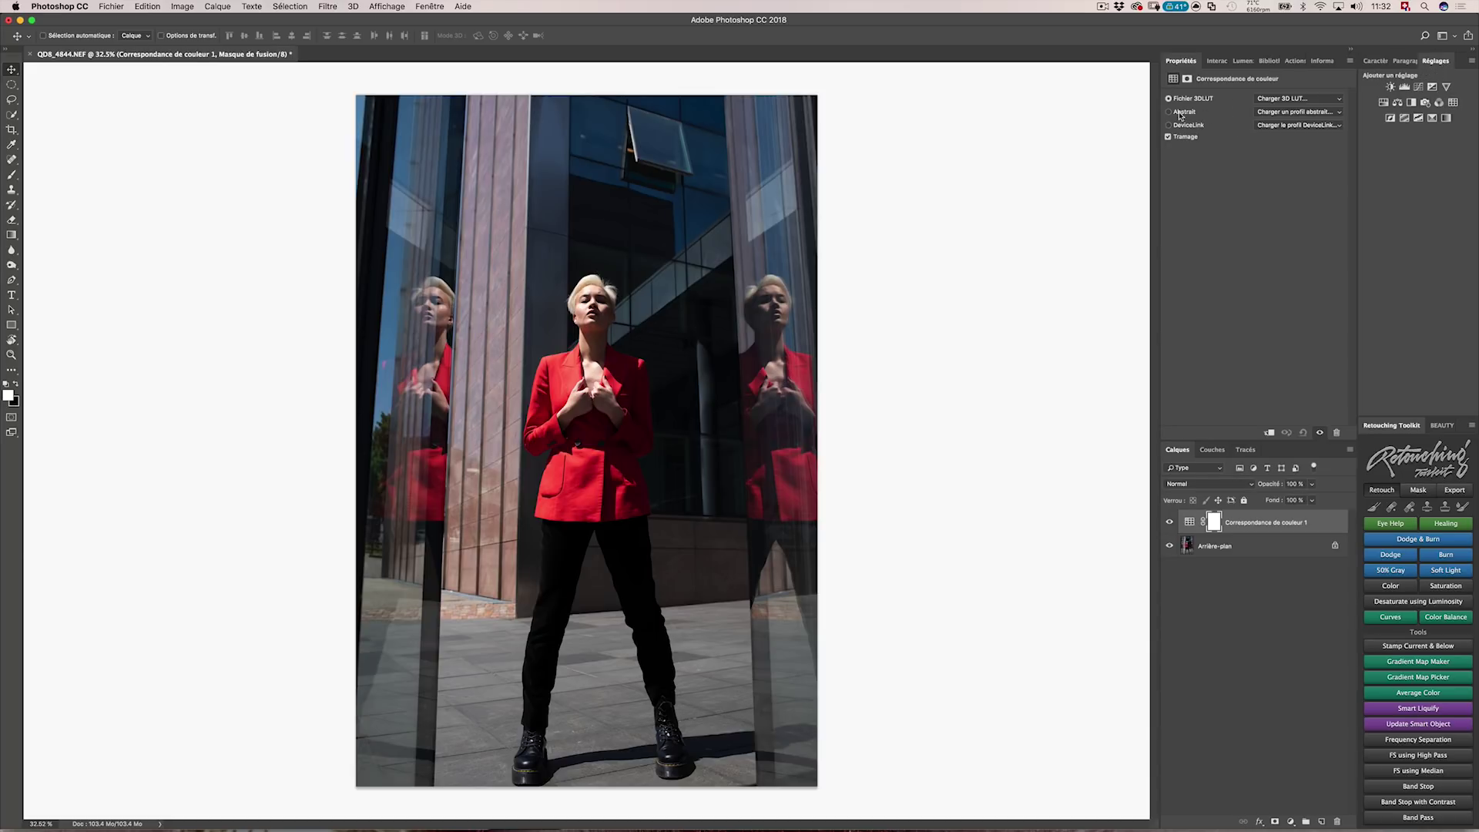
pyautogui.moveTo(1181, 60); pyautogui.dragTo(848, 134)
pyautogui.moveTo(726, 144); pyautogui.dragTo(656, 150)
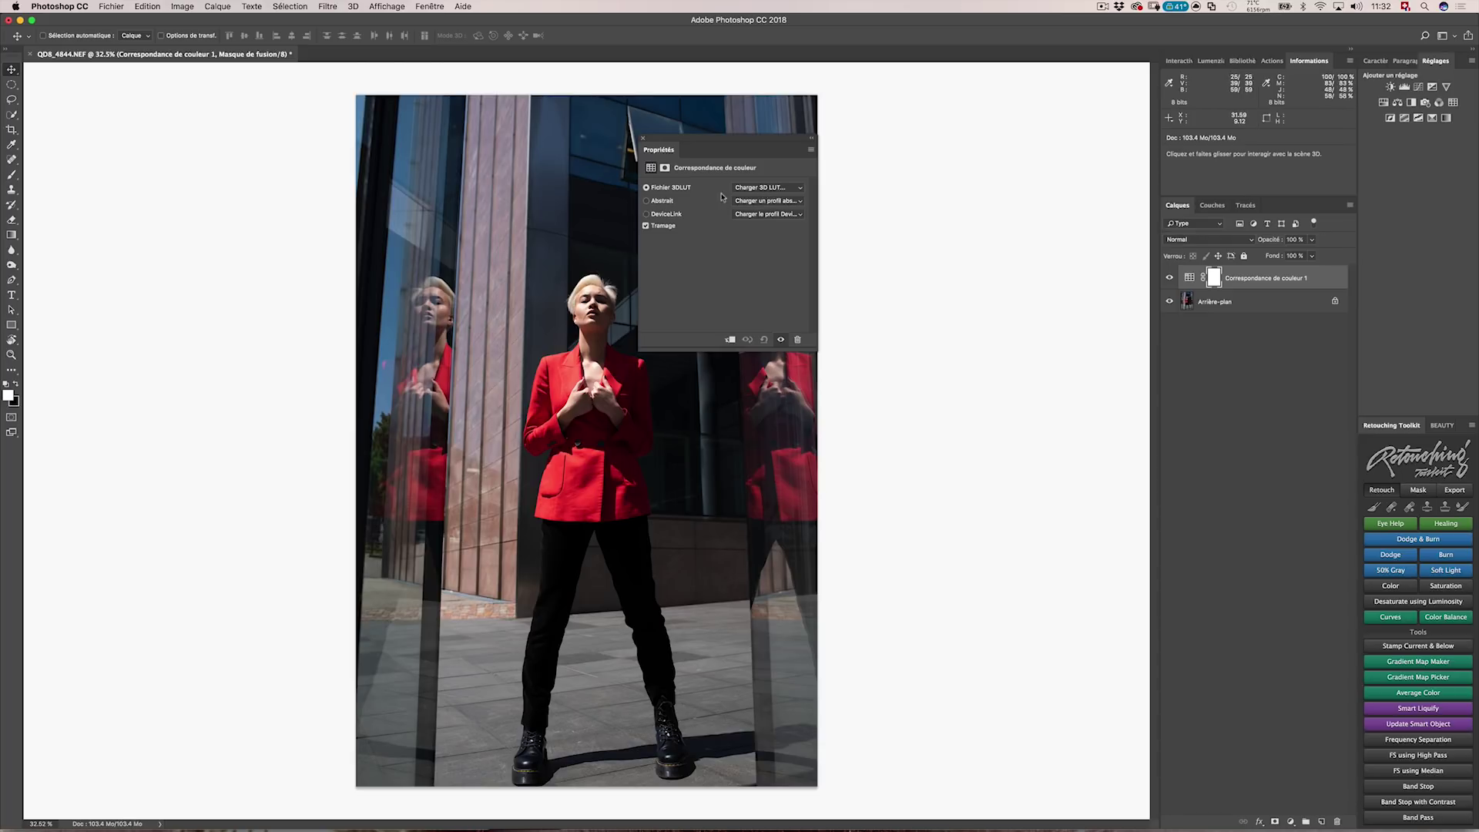
# Load TO-Morpheous.cube from the Teal and Orange folder of the standard color grading LUTs, and move the properties clear of the photo.
pyautogui.click(769, 190)
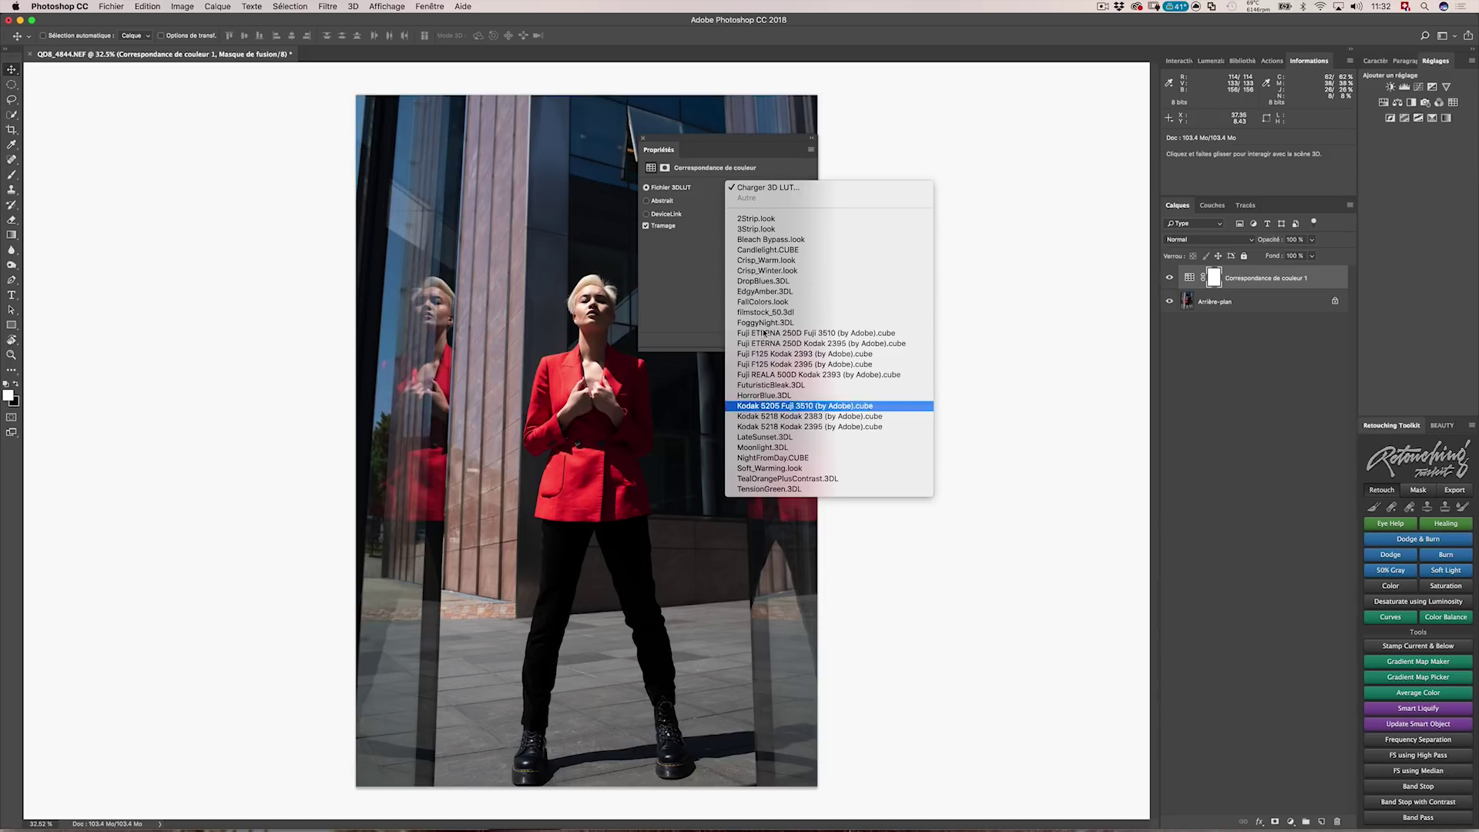
pyautogui.click(765, 189)
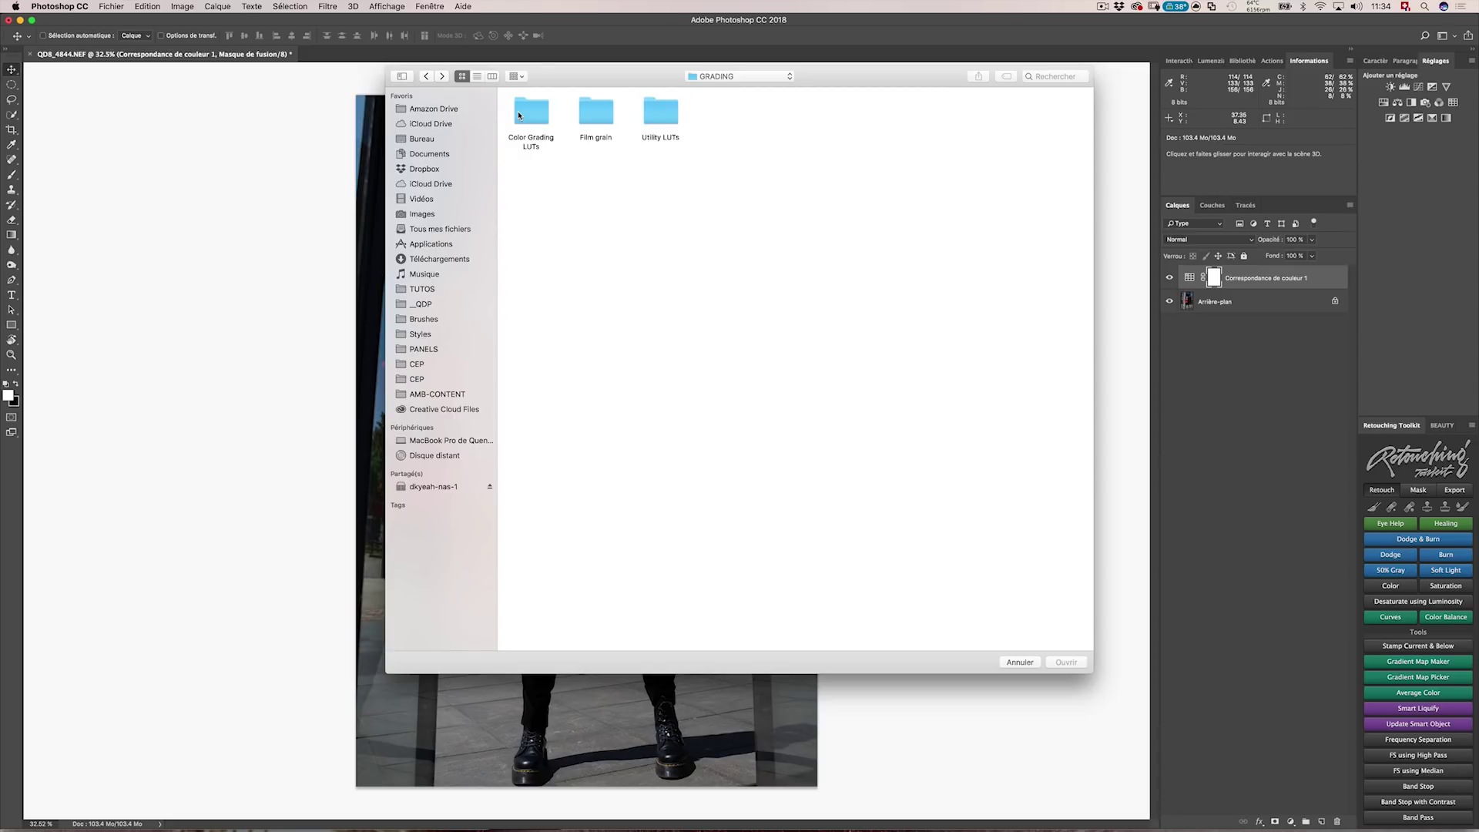
pyautogui.doubleClick(519, 115)
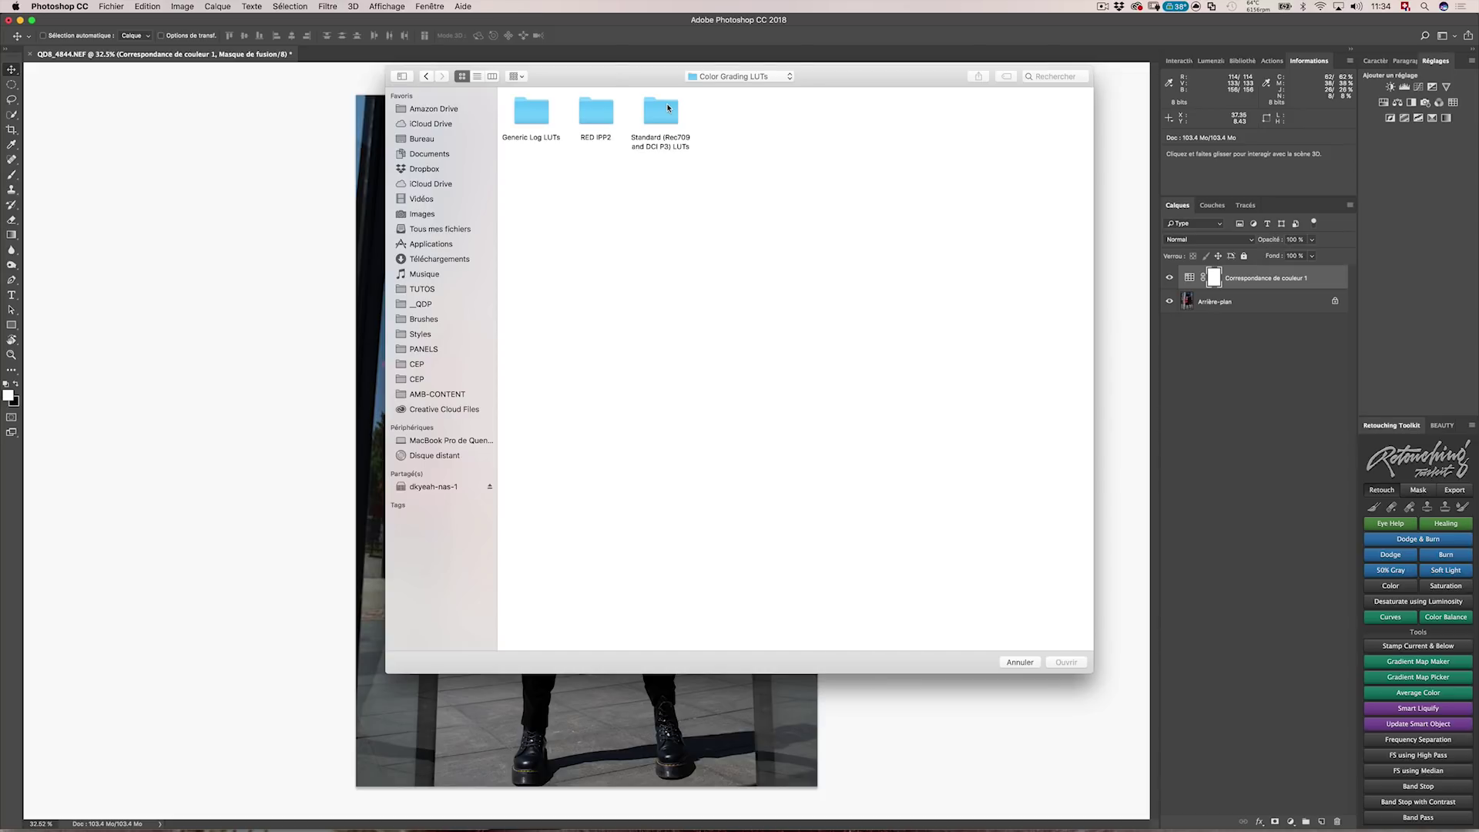
pyautogui.doubleClick(667, 109)
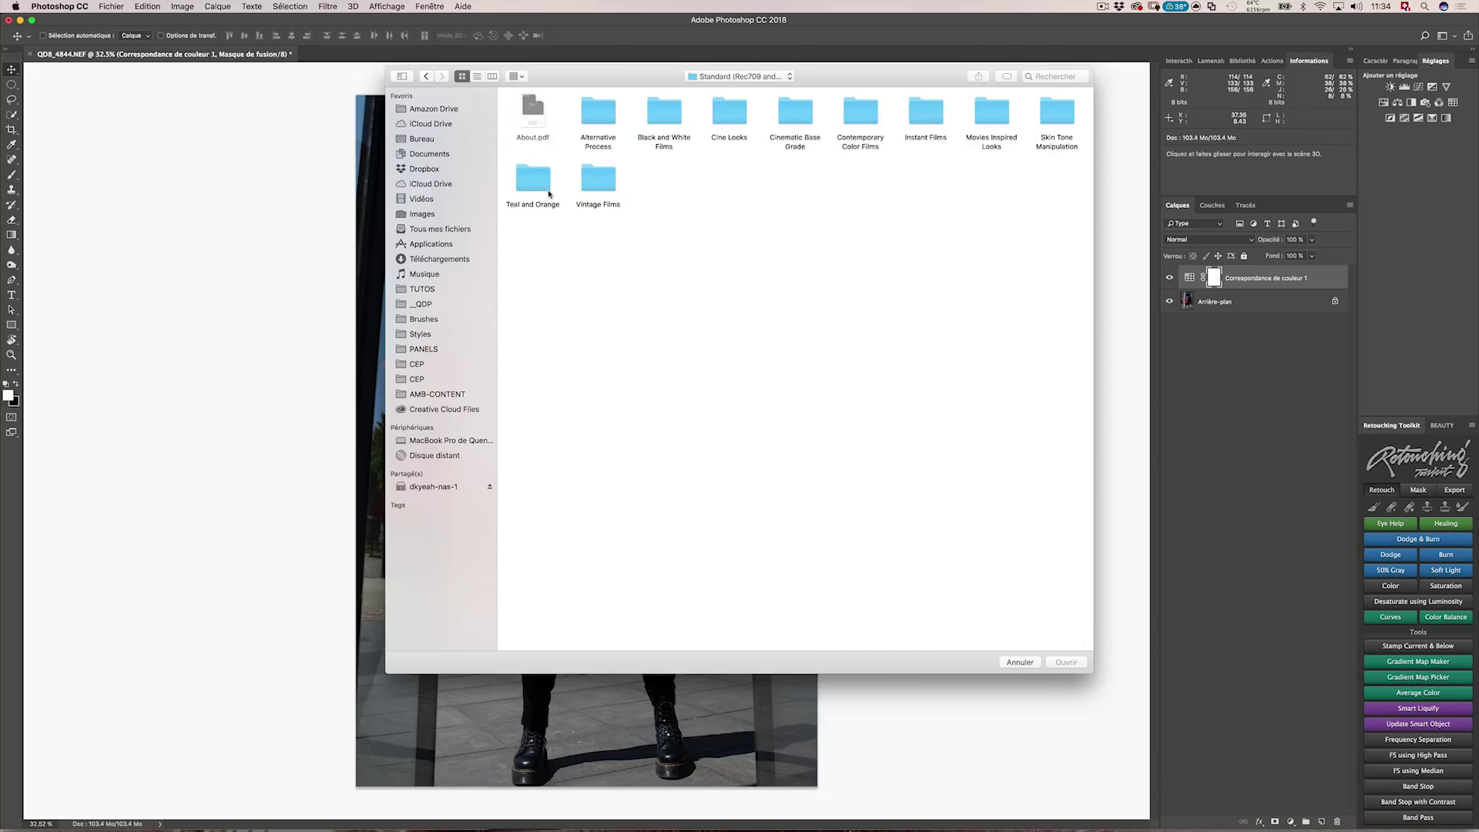
pyautogui.doubleClick(536, 185)
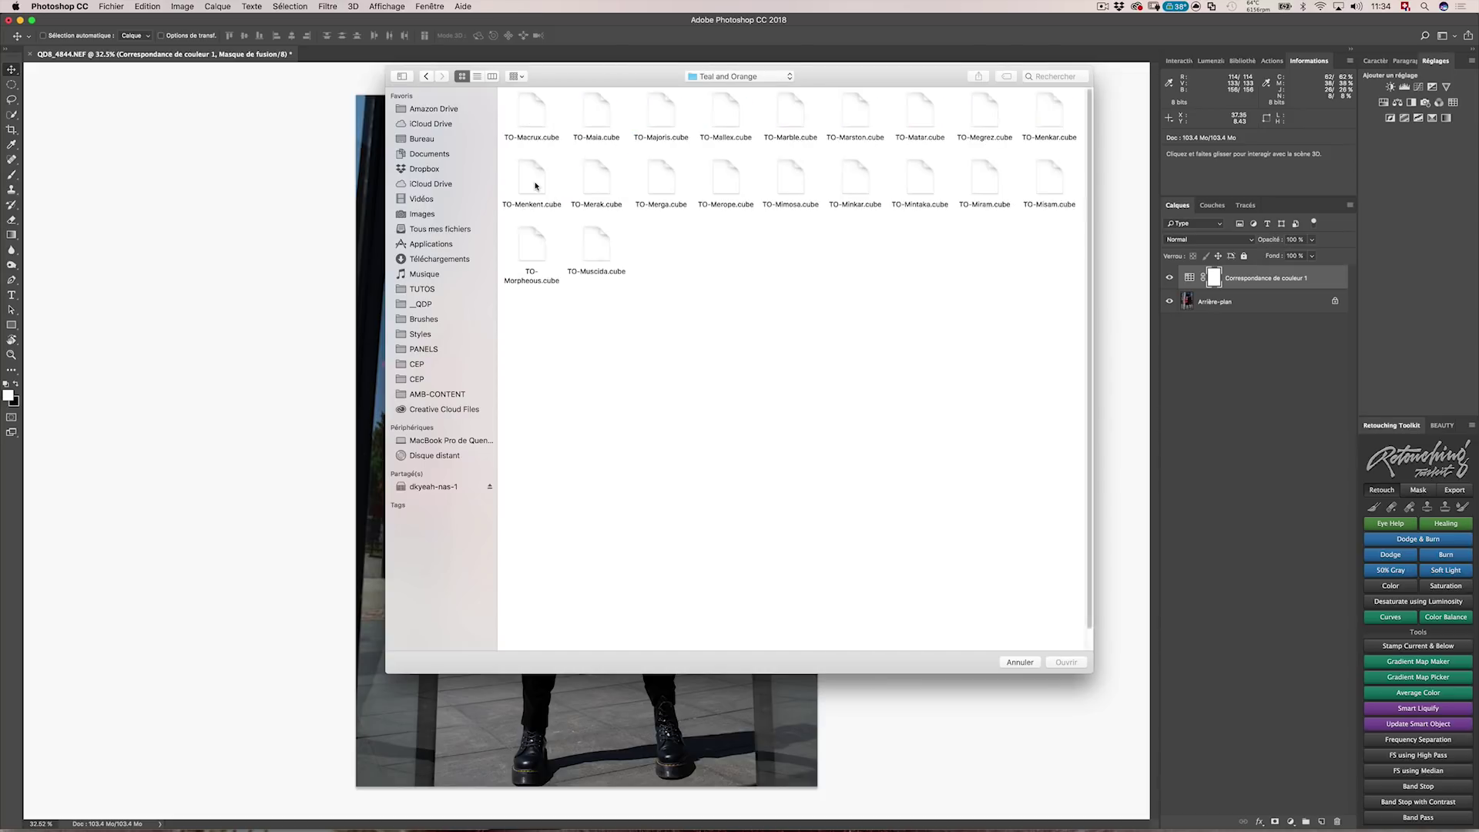
pyautogui.click(535, 258)
pyautogui.click(1068, 663)
pyautogui.moveTo(728, 147); pyautogui.dragTo(914, 155)
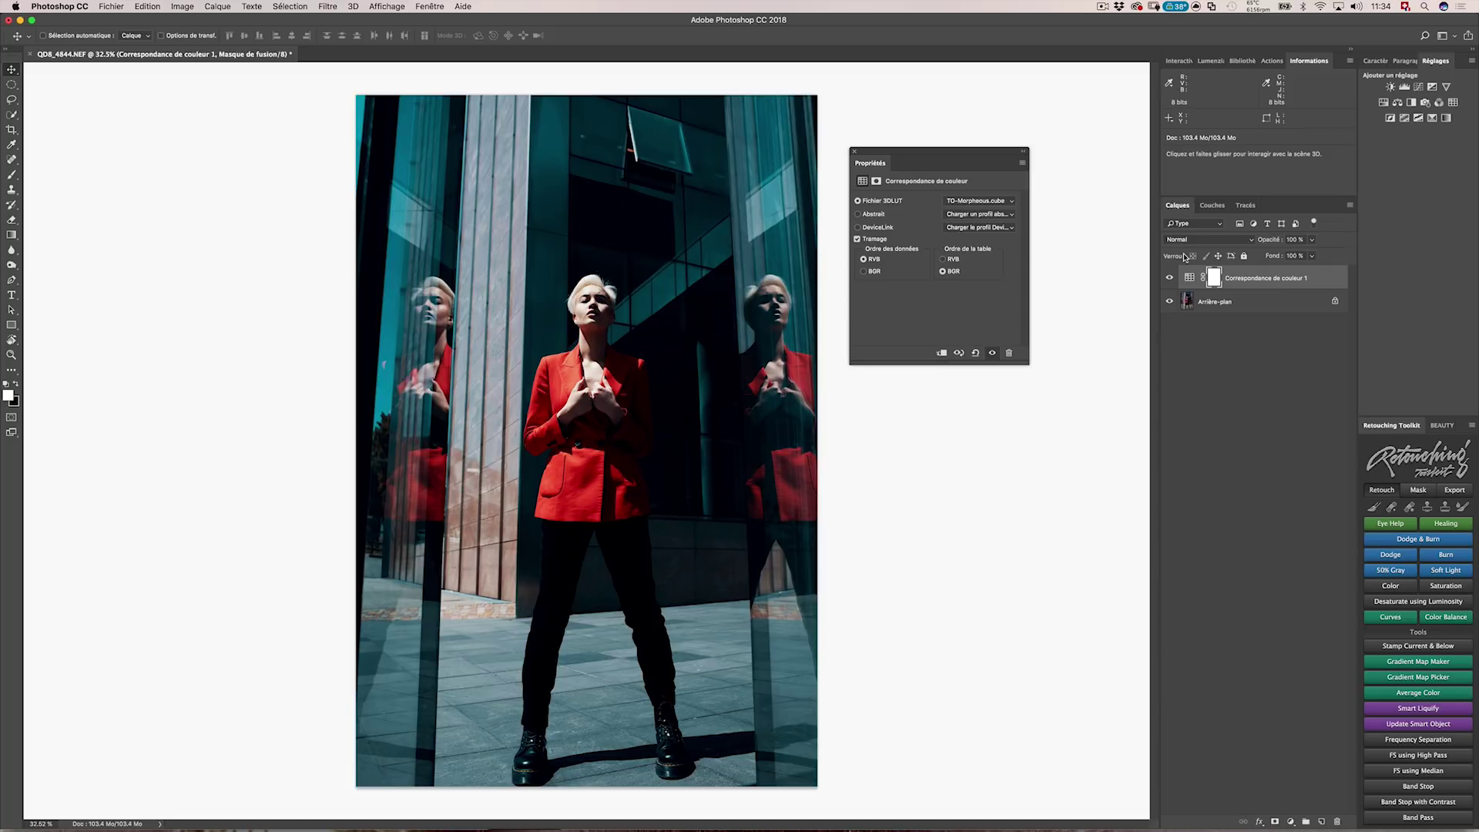
# Reduce the Color Lookup layer's opacity to about 48%.
pyautogui.click(1311, 239)
pyautogui.moveTo(1310, 258); pyautogui.dragTo(1285, 256)
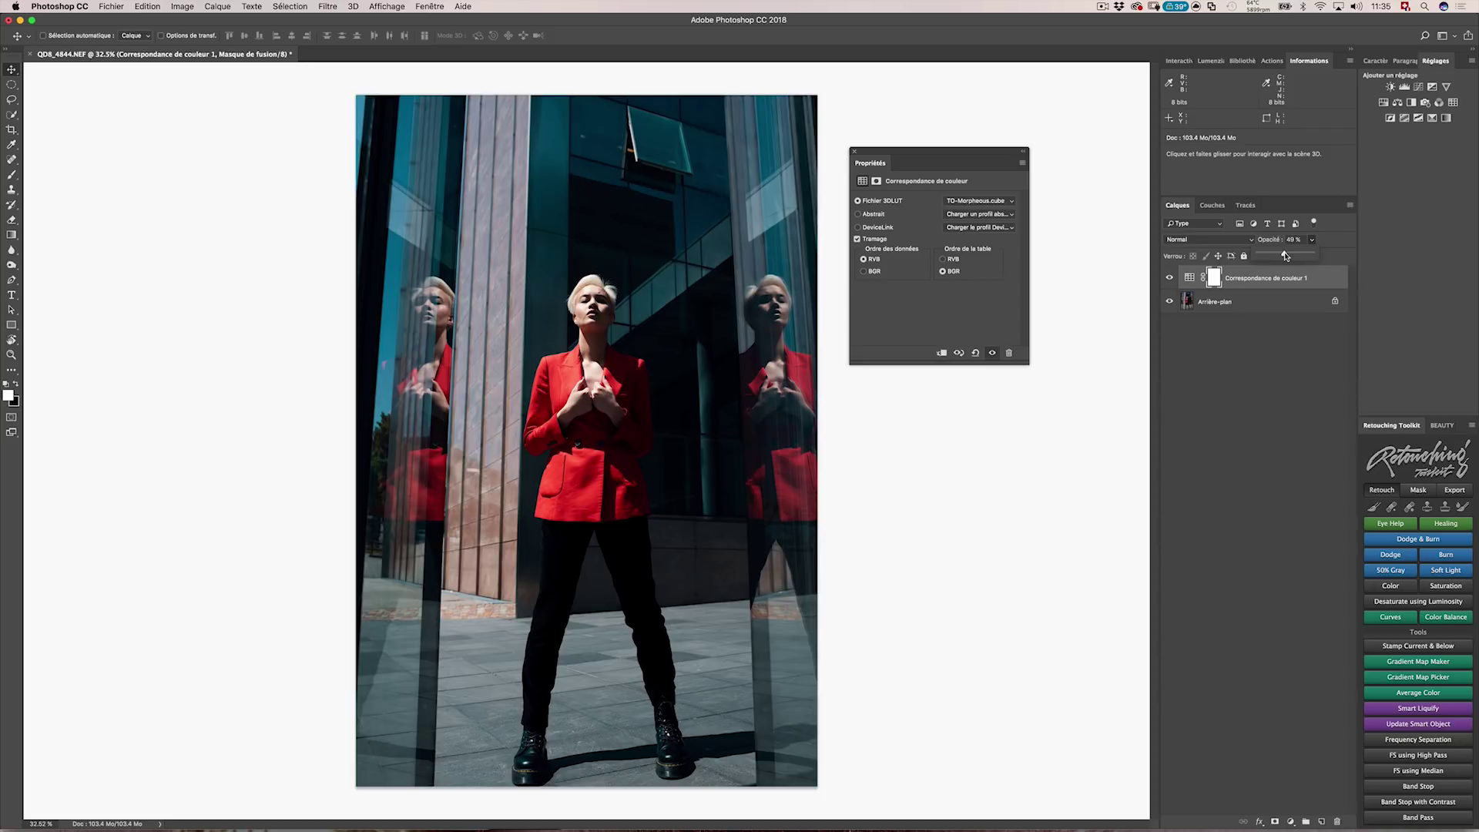
pyautogui.moveTo(1285, 256); pyautogui.dragTo(1284, 255)
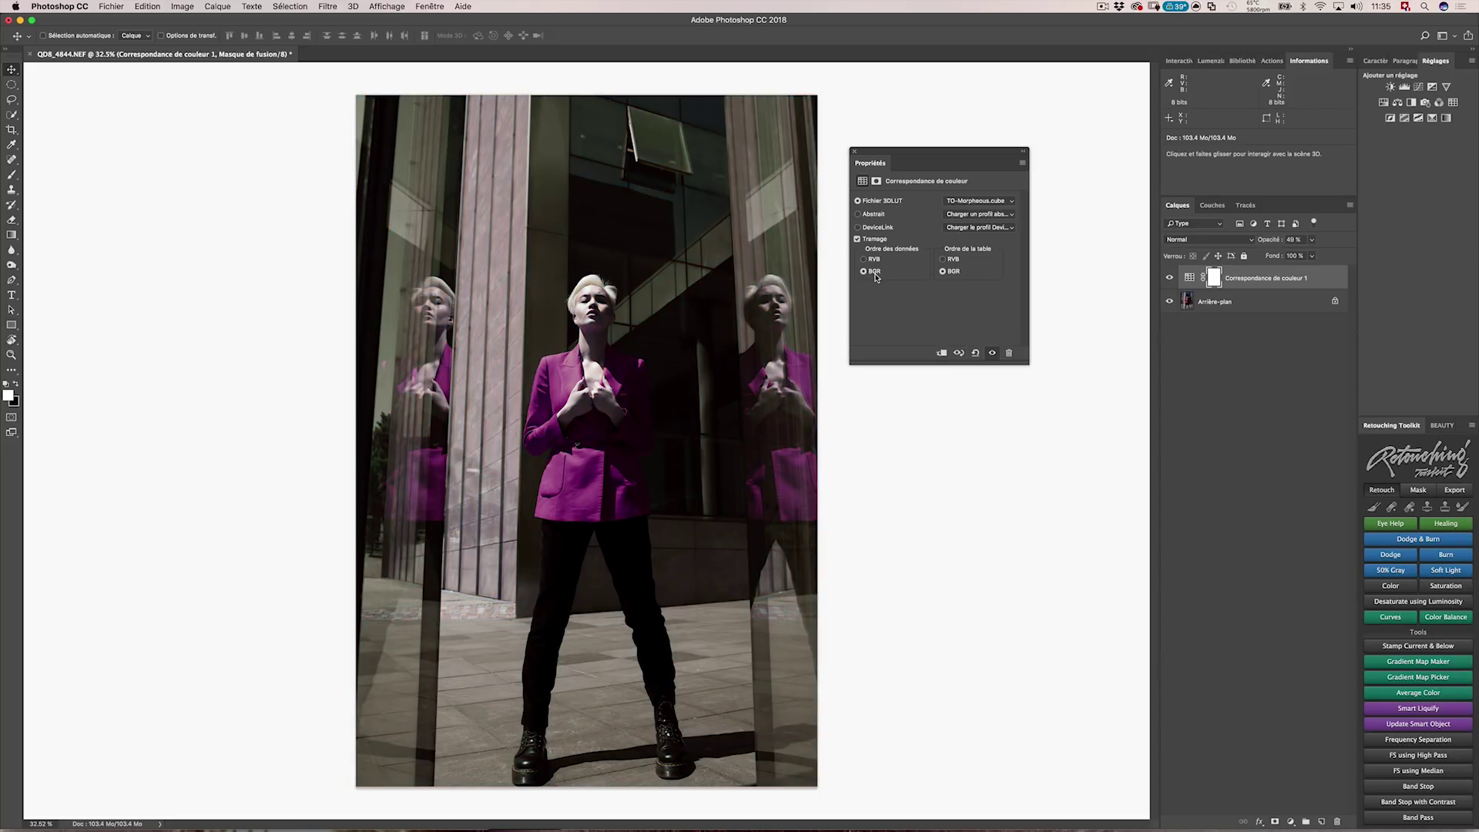
# Try alternative RVB and BGR data and table orders for the LUT, ending on RVB data order and BGR table order.
pyautogui.click(866, 259)
pyautogui.click(952, 261)
pyautogui.click(955, 271)
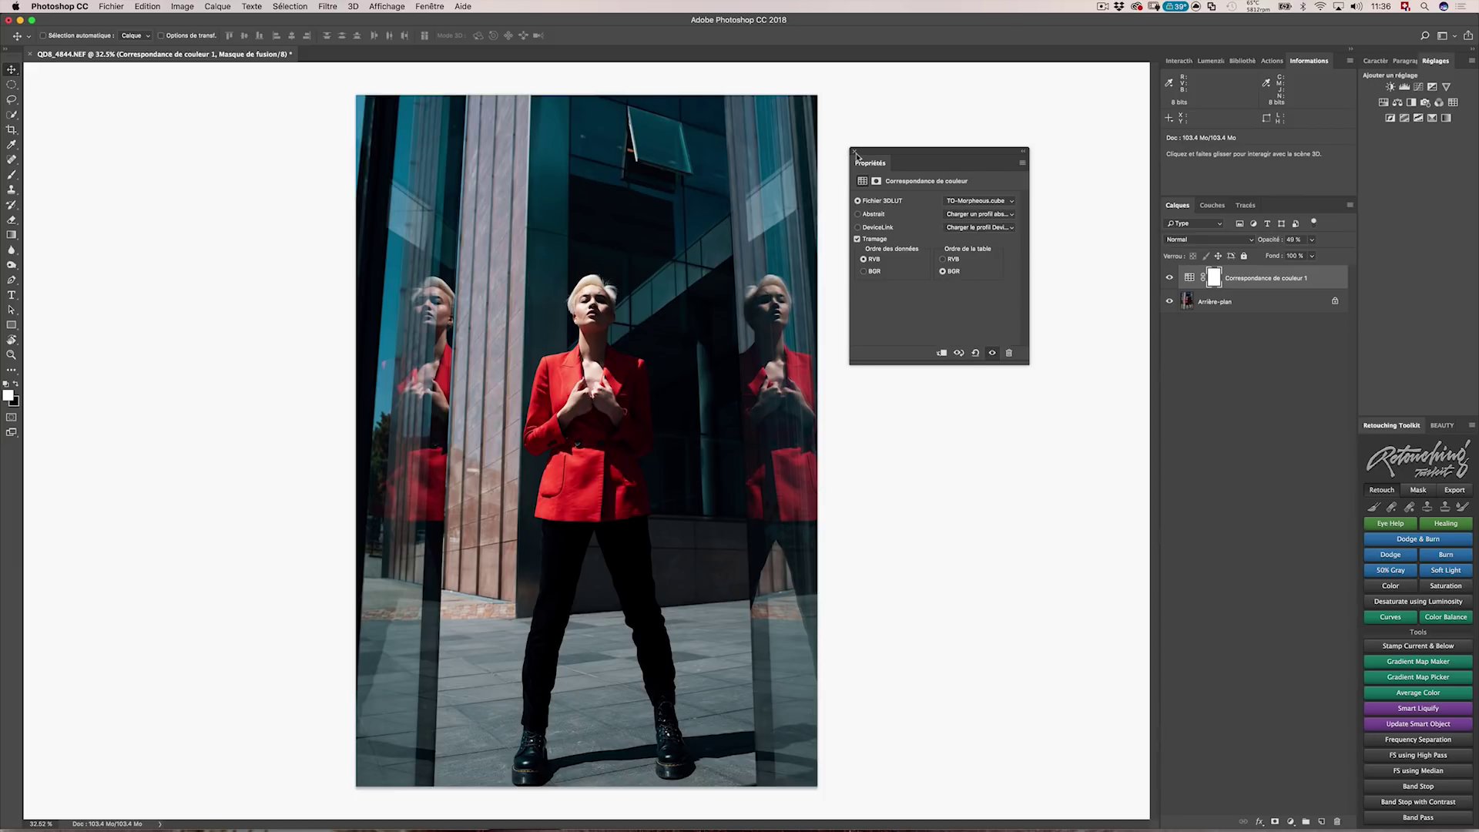
# Close the floating properties and set the Color Lookup layer's blend mode to Lumière tamisée.
pyautogui.click(854, 154)
pyautogui.click(1207, 239)
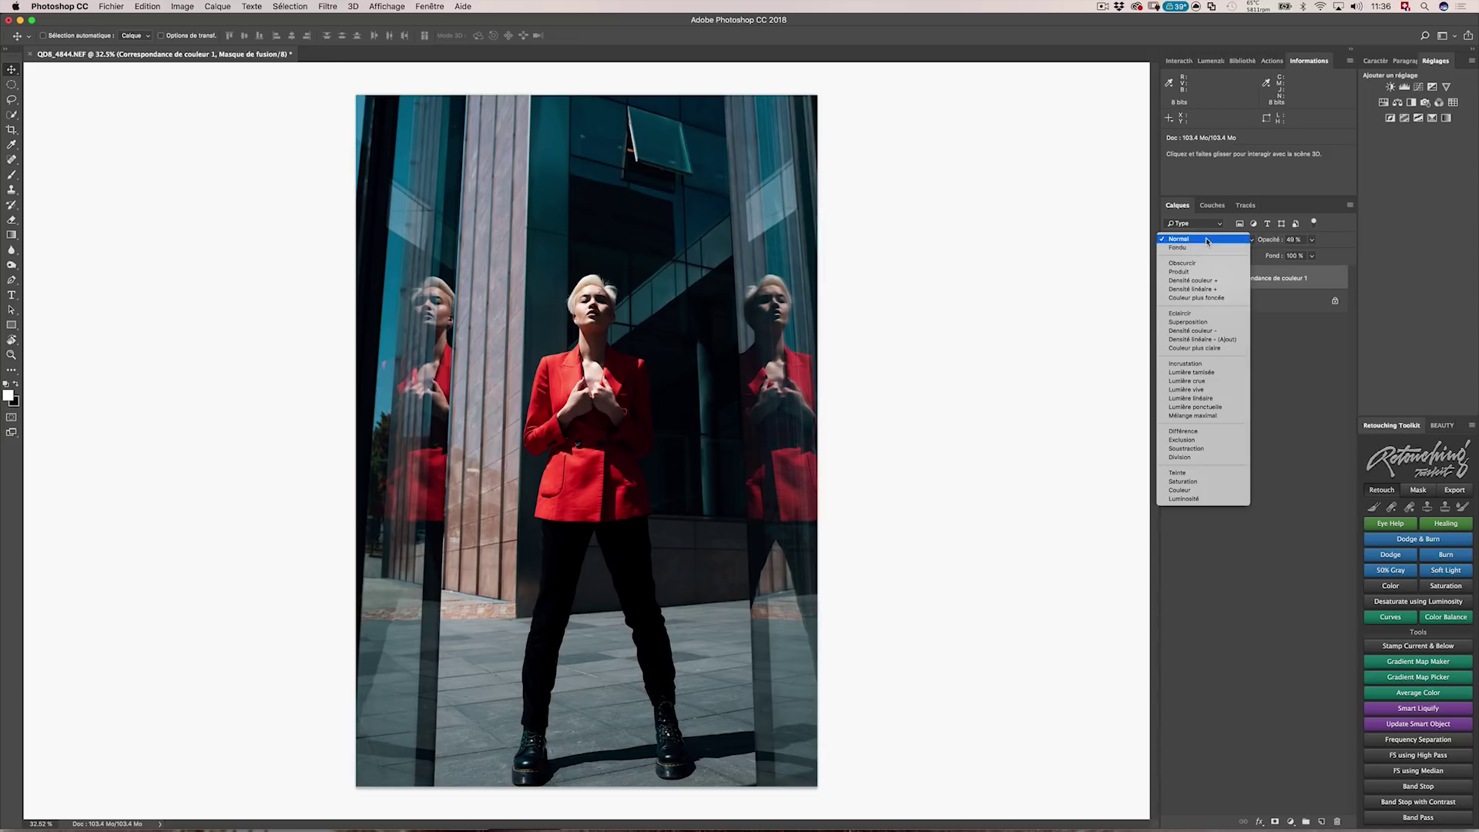
pyautogui.click(1195, 373)
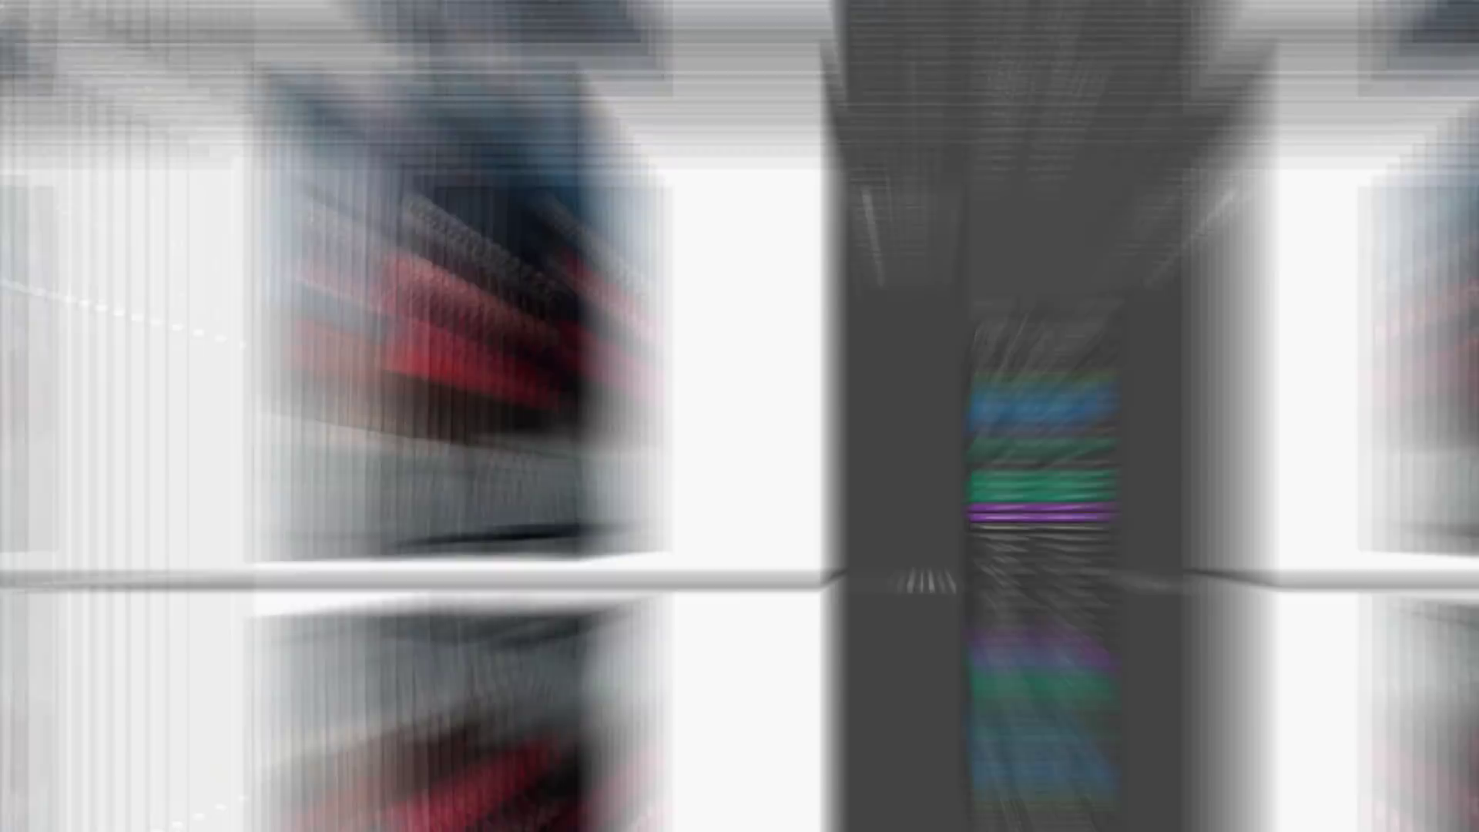